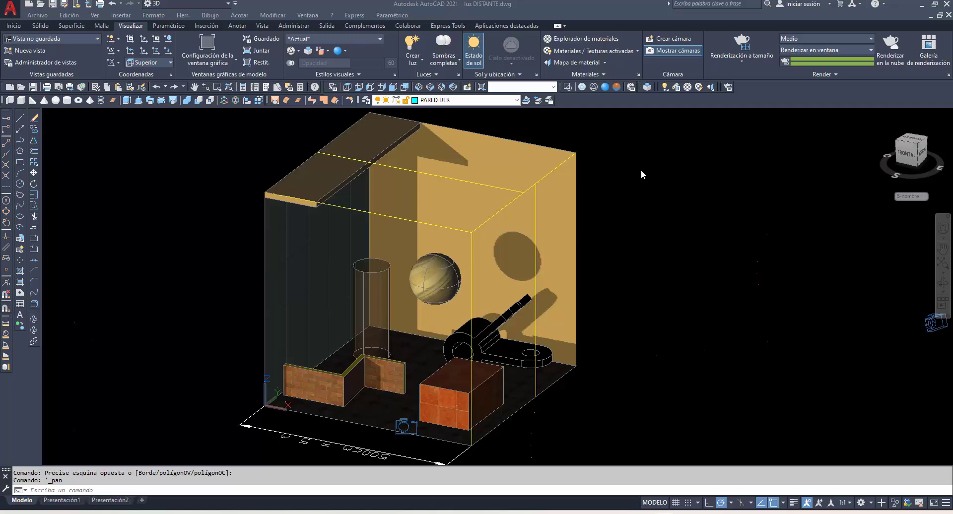
pyautogui.click(517, 100)
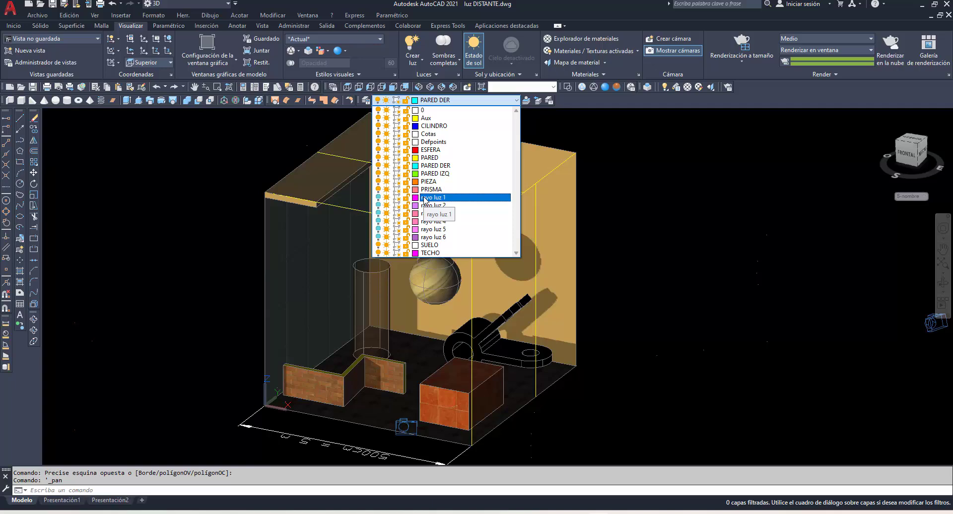
pyautogui.click(692, 165)
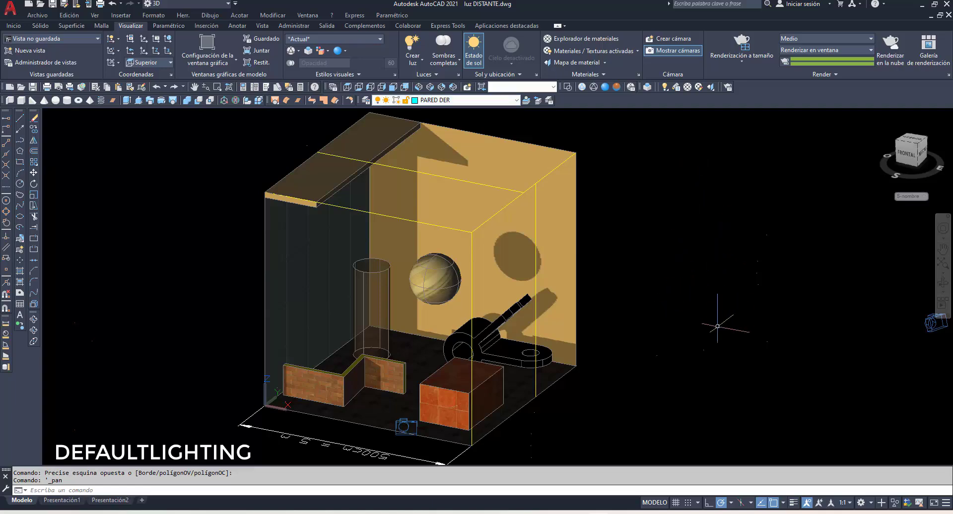
# Set the DEFAULTLIGHTING variable to 1 to turn on default lighting in the viewport
pyautogui.write('default')
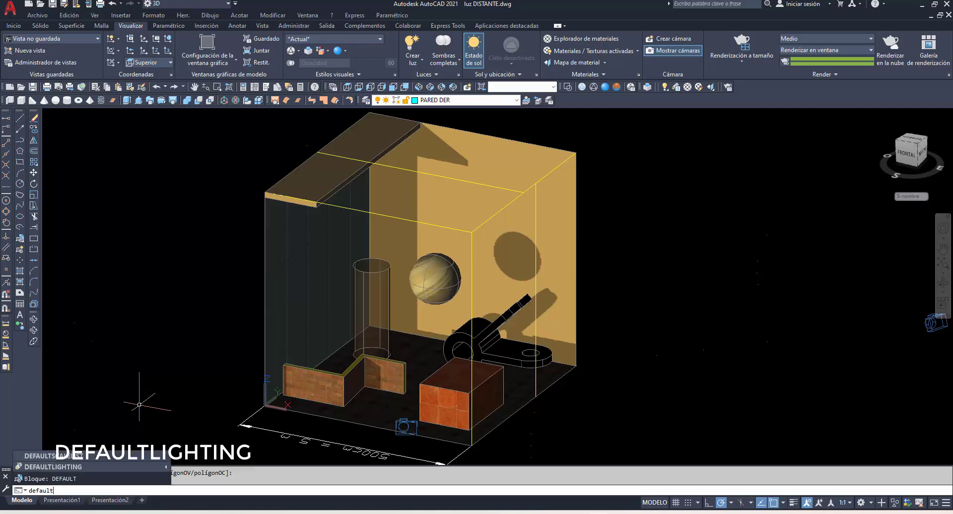
pyautogui.click(70, 466)
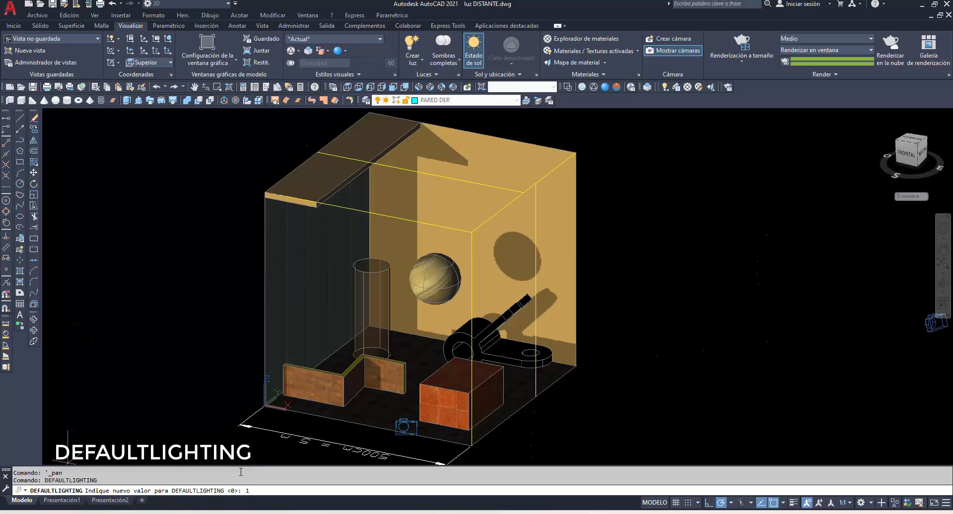
pyautogui.write('1')
pyautogui.press('Return')
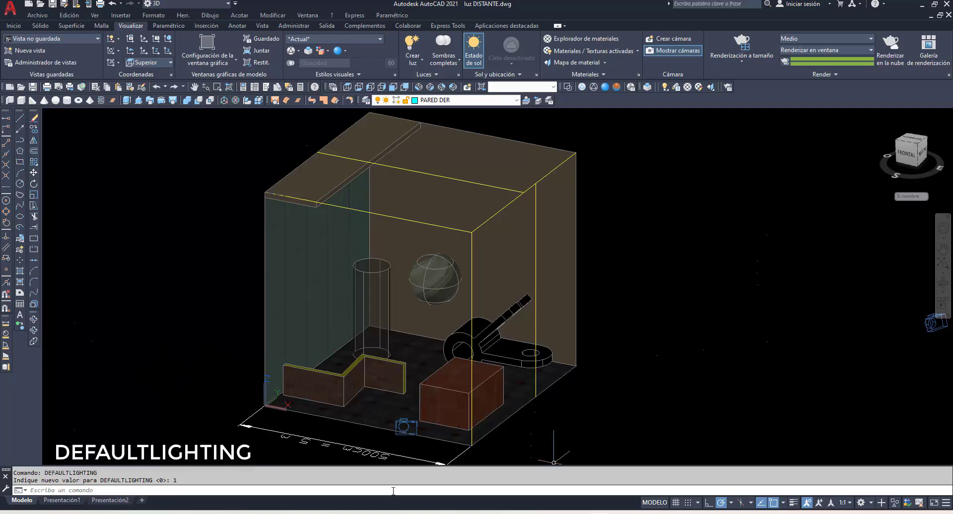
# Render the scene, inspect the result at 100% zoom in a maximized render window, and close it
pyautogui.click(225, 486)
pyautogui.write('r')
pyautogui.press('Return')
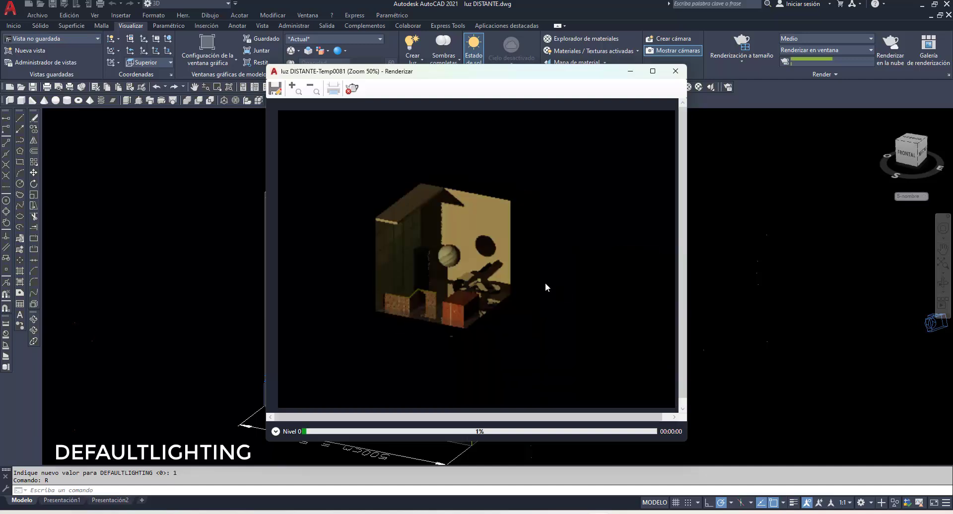
pyautogui.click(292, 90)
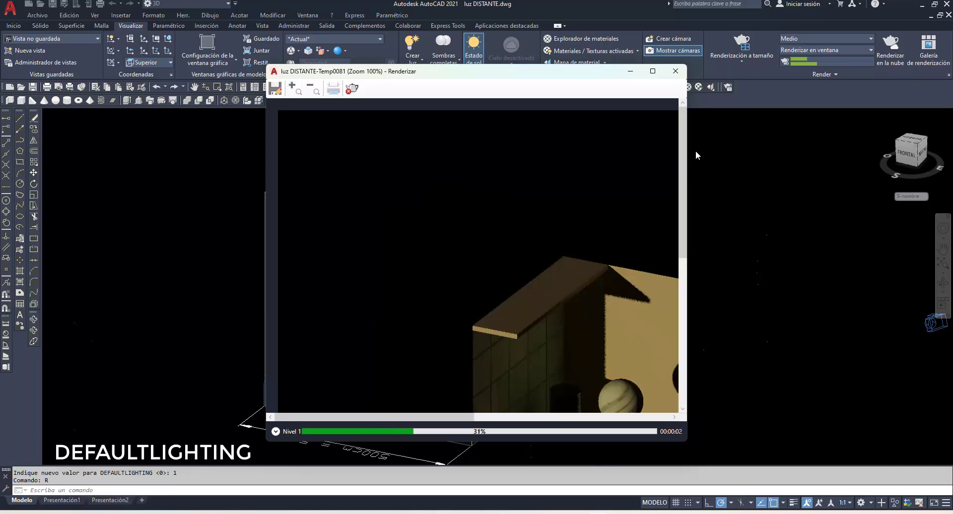
pyautogui.click(652, 71)
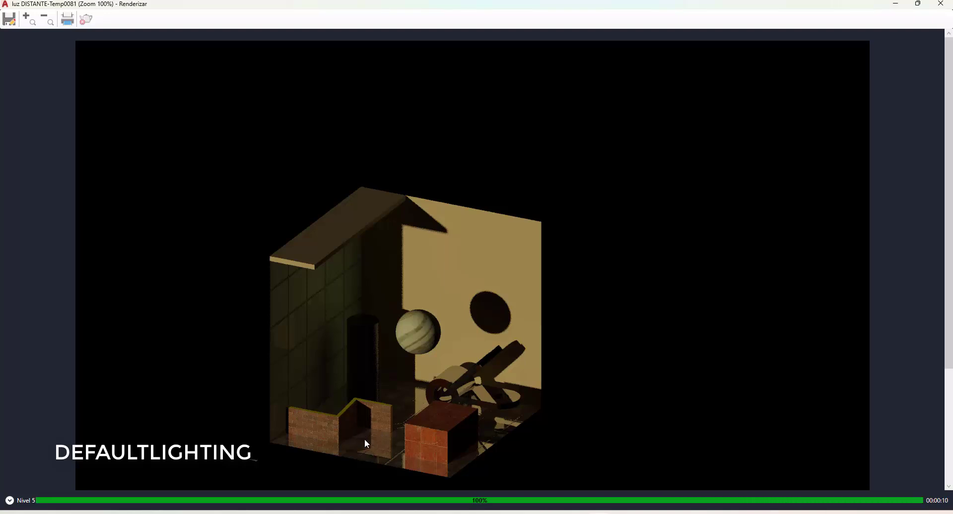
pyautogui.click(940, 4)
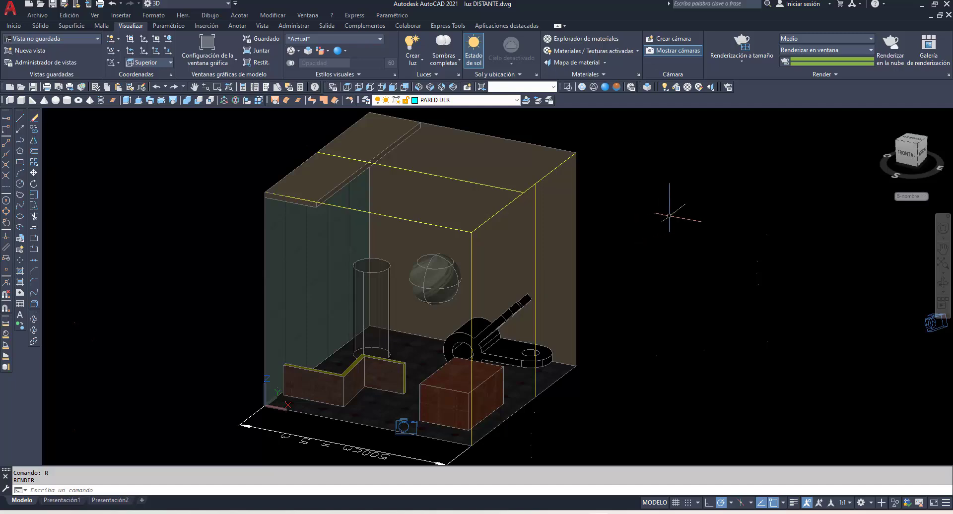
# Turn off the sun light in the scene
pyautogui.click(478, 57)
pyautogui.click(475, 50)
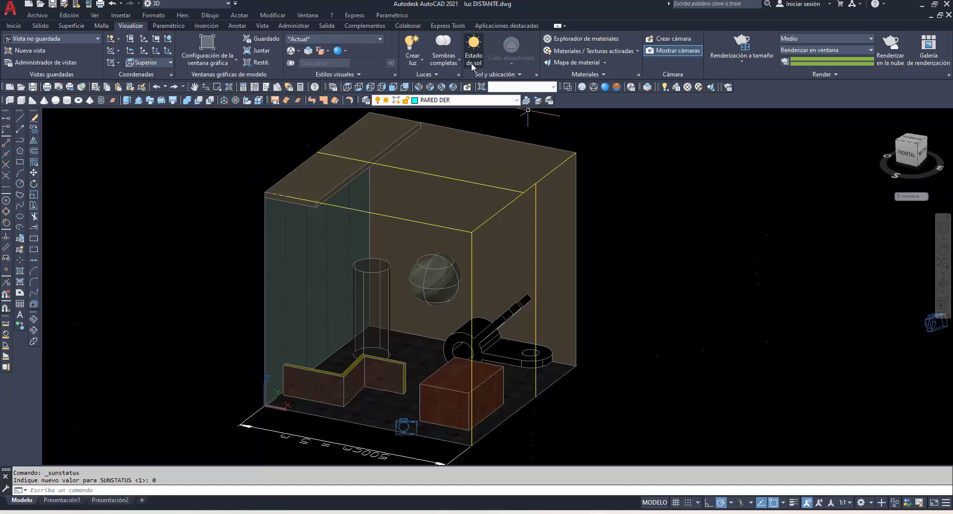
pyautogui.click(421, 63)
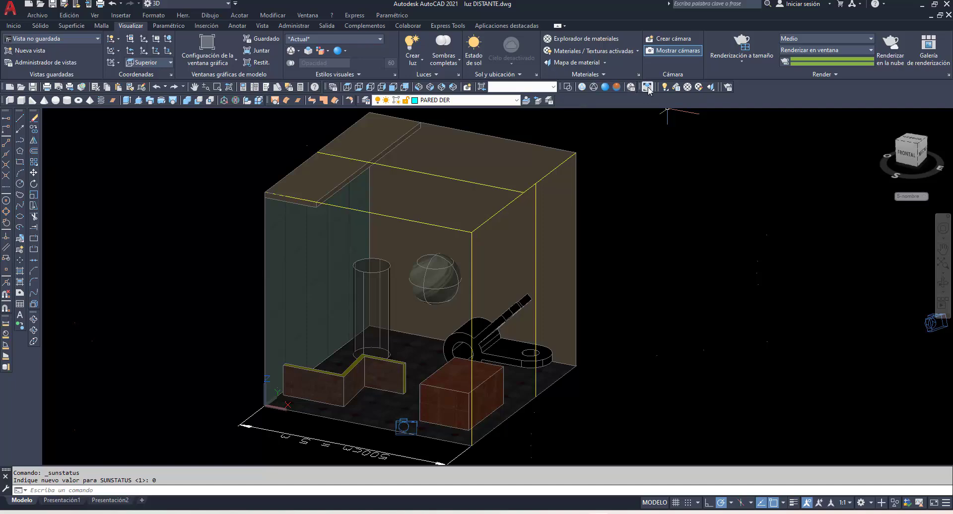
pyautogui.moveTo(665, 87); pyautogui.dragTo(735, 153)
pyautogui.press('Escape')
pyautogui.press('Escape')
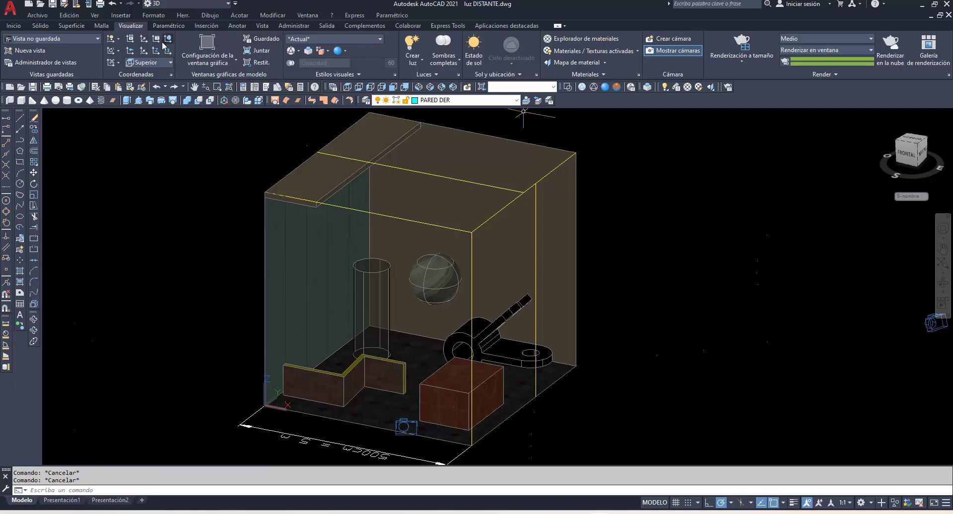
pyautogui.click(559, 28)
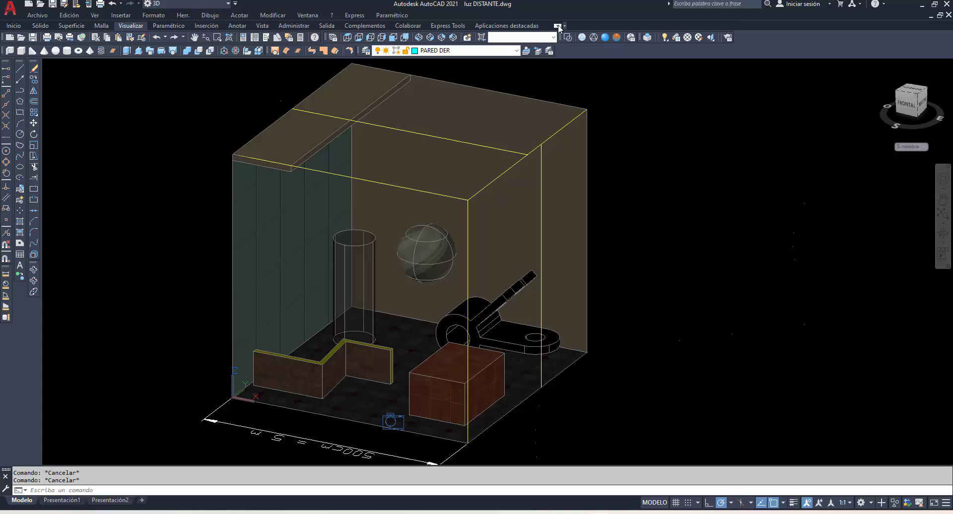
pyautogui.click(559, 26)
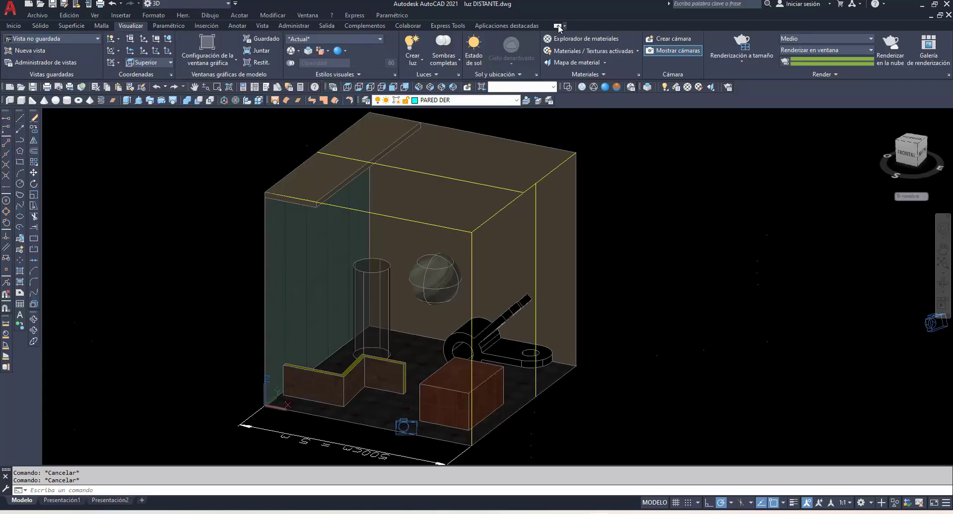
# Compare ground shadows with full shadows in the viewport and leave the shadow mode on ground shadows (Sombras en el suelo)
pyautogui.click(460, 62)
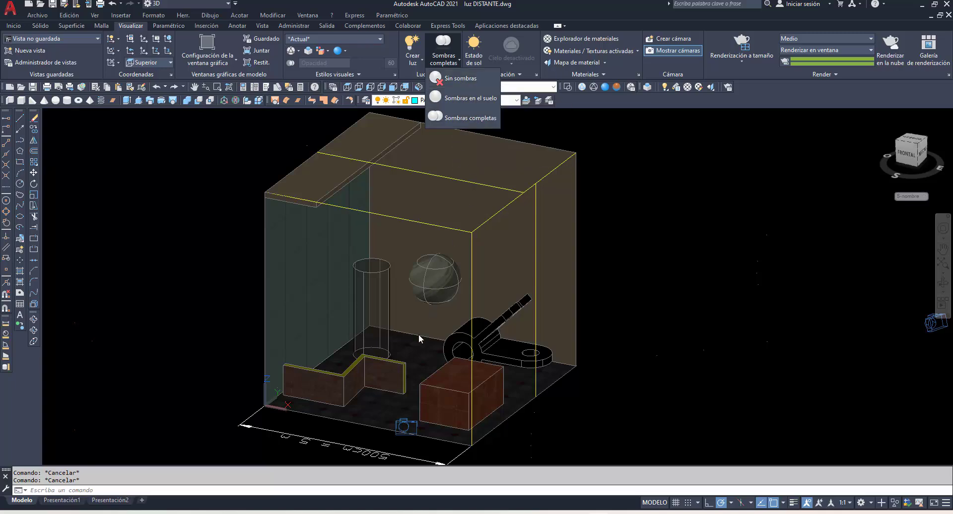
pyautogui.click(474, 99)
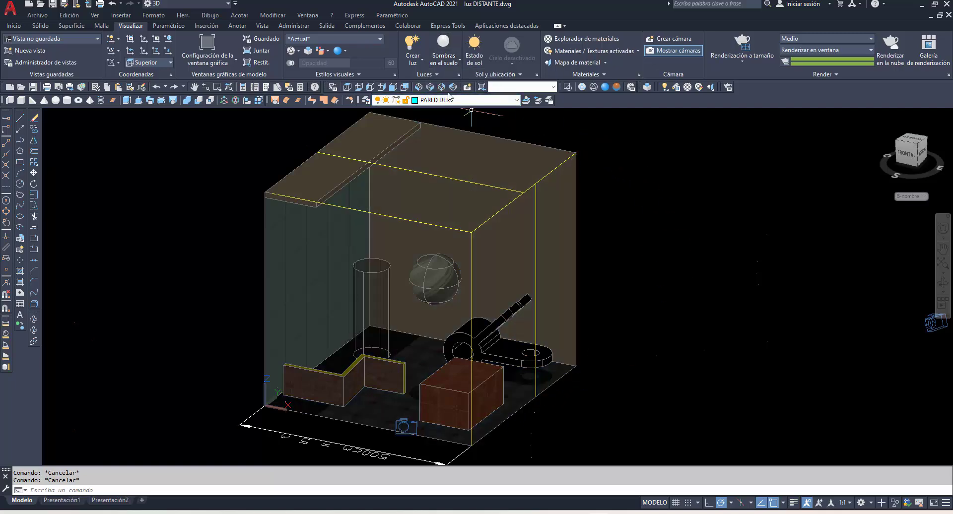
pyautogui.click(458, 68)
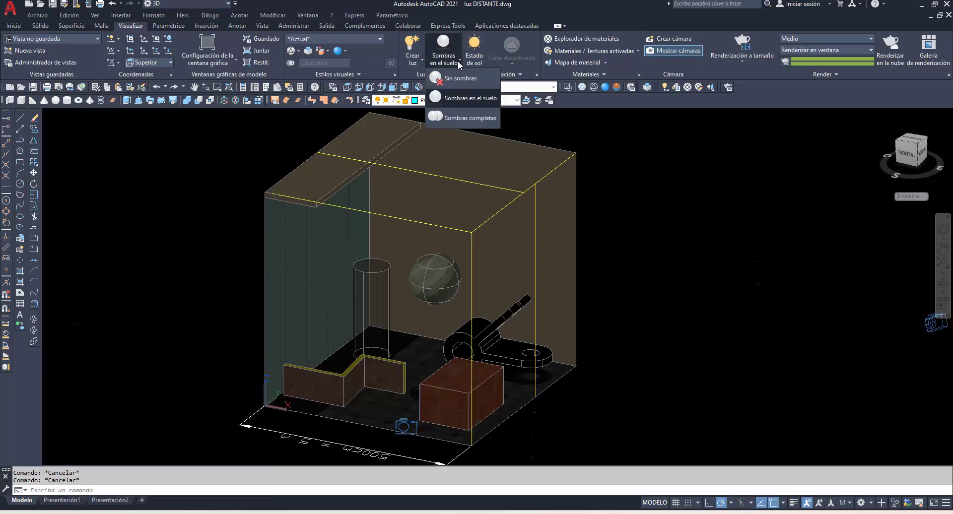
pyautogui.click(476, 117)
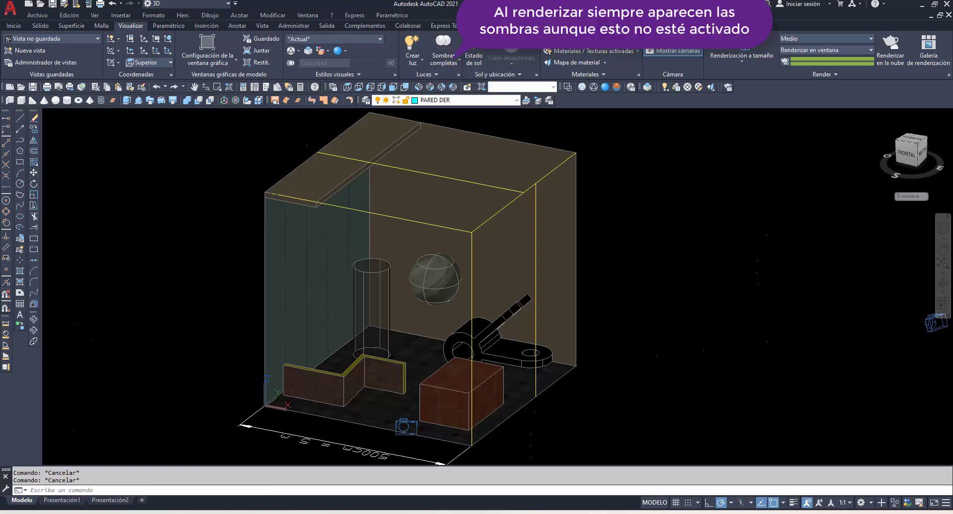
pyautogui.click(459, 61)
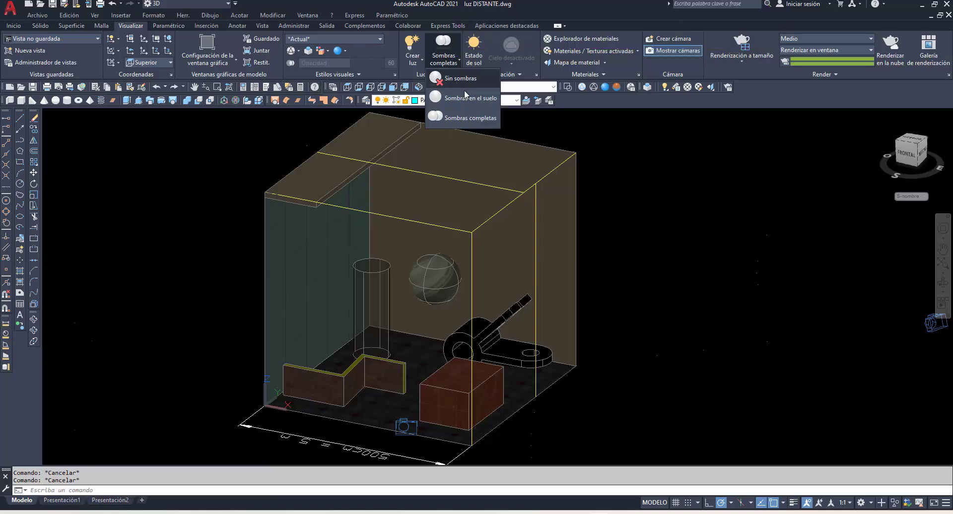
pyautogui.click(457, 97)
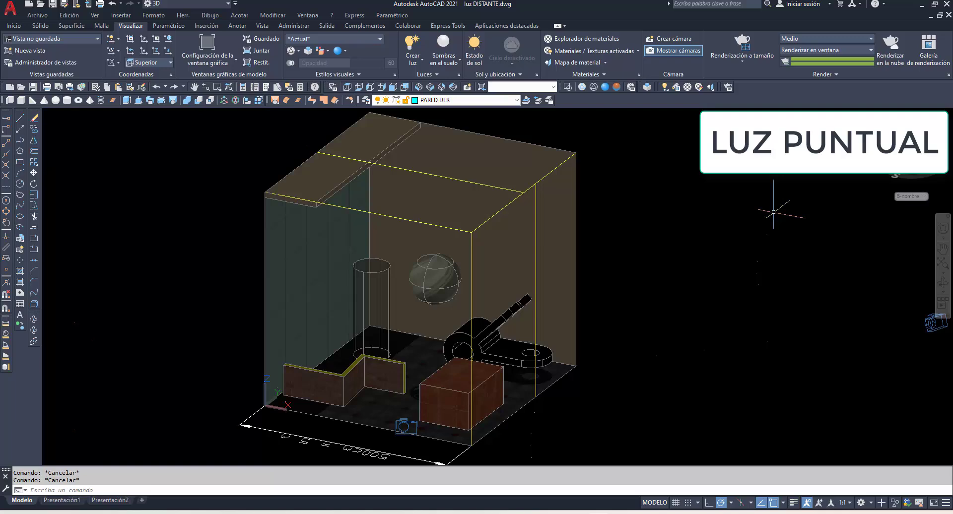
# Create a point light at the midpoint of the yellow line across the room's ceiling, turning off default lighting and keeping the default light options
pyautogui.click(423, 61)
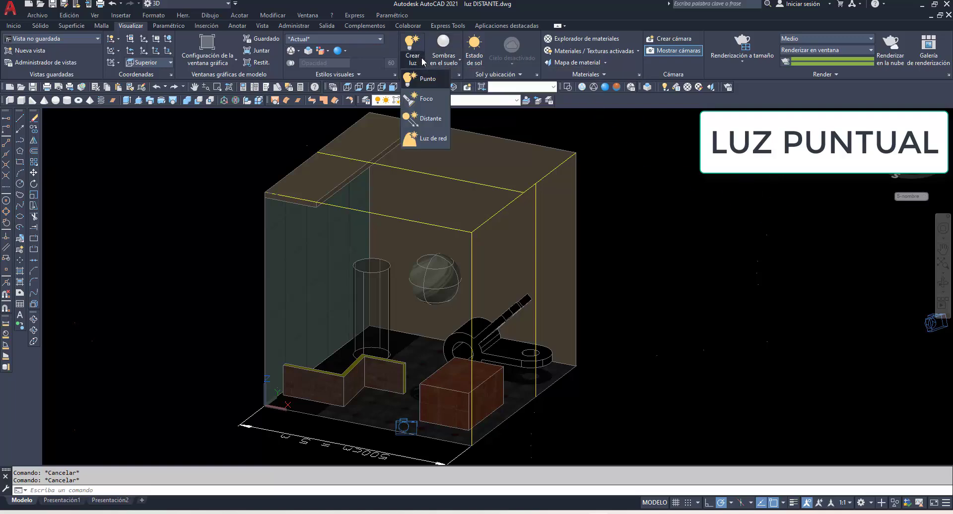
pyautogui.click(424, 80)
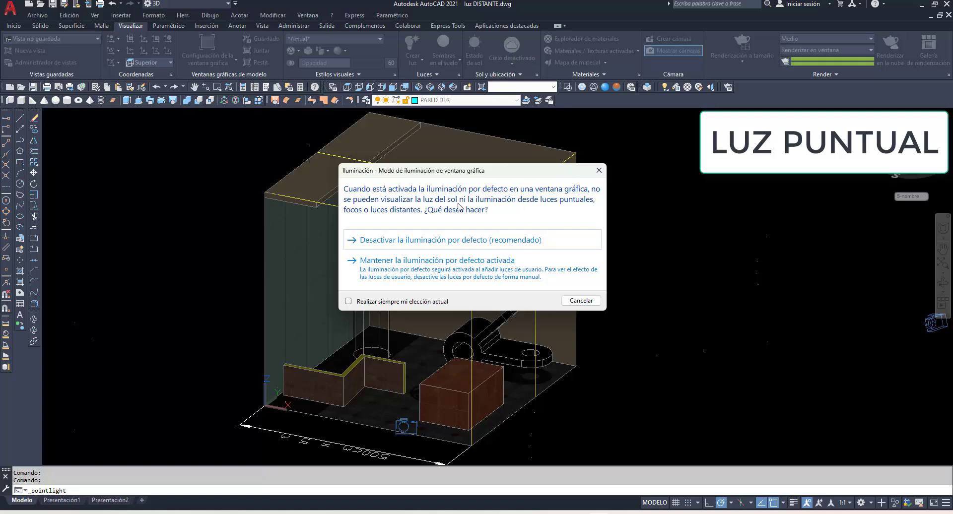
pyautogui.click(426, 241)
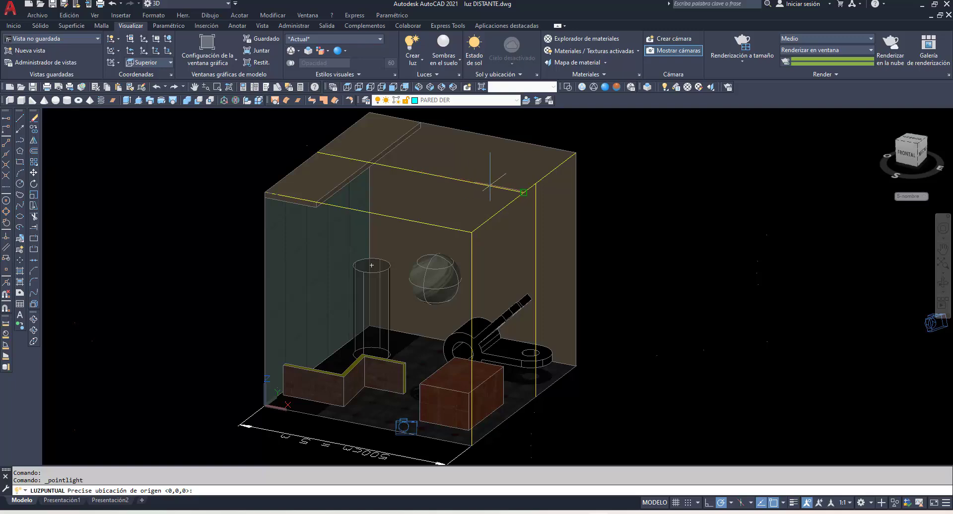
pyautogui.click(420, 172)
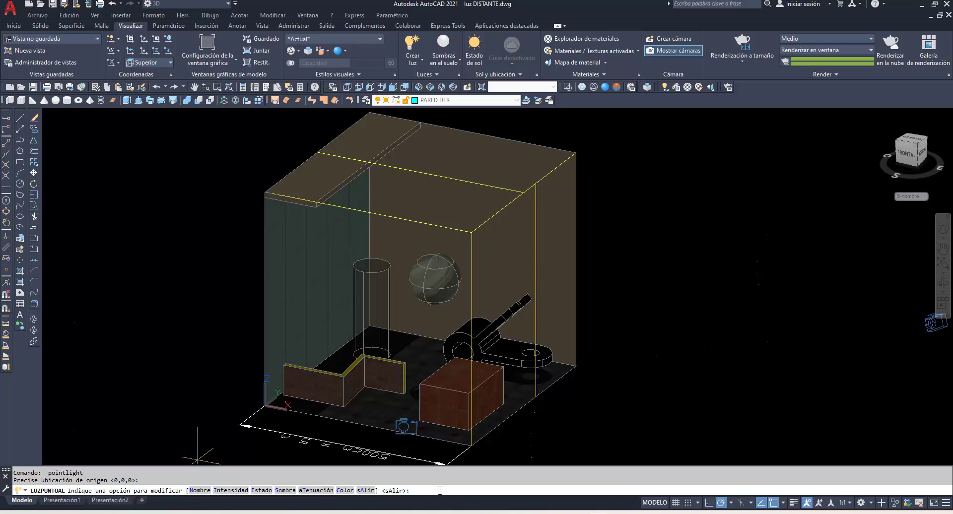
pyautogui.press('Return')
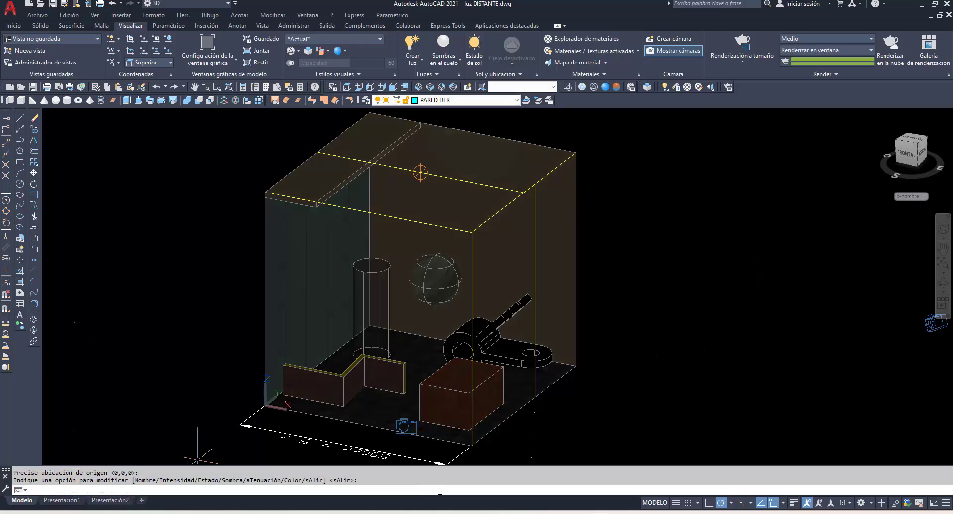
# Open the properties of the point light from the list of lights in the model and check its on/off state and intensity factor
pyautogui.click(676, 88)
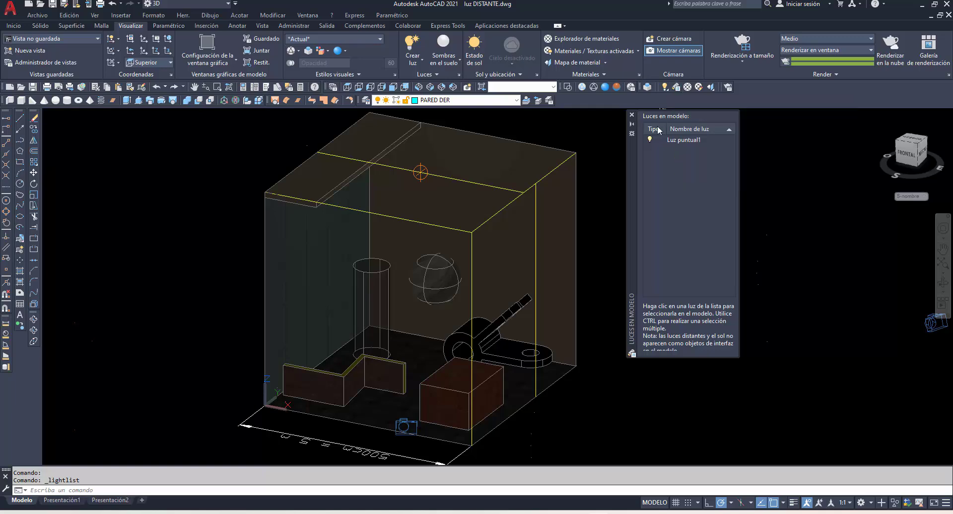
pyautogui.click(672, 140)
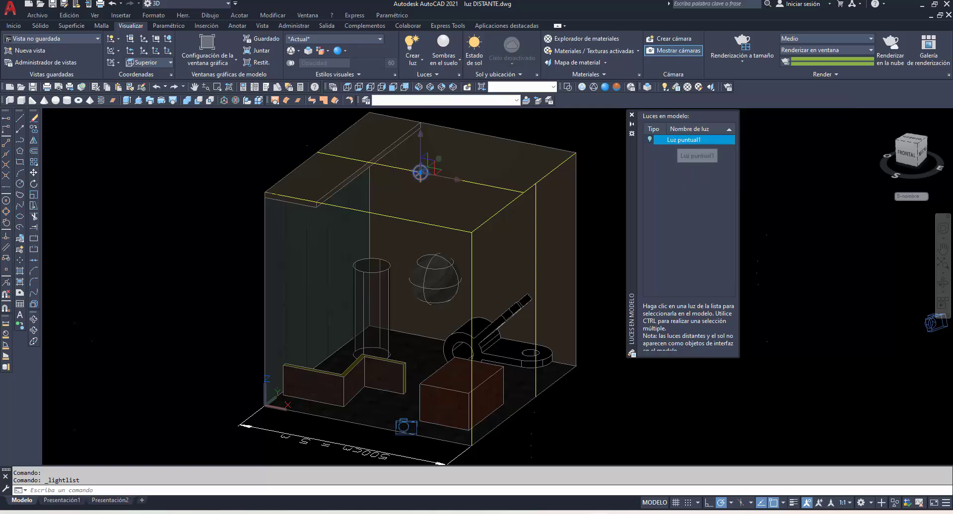
pyautogui.doubleClick(684, 140)
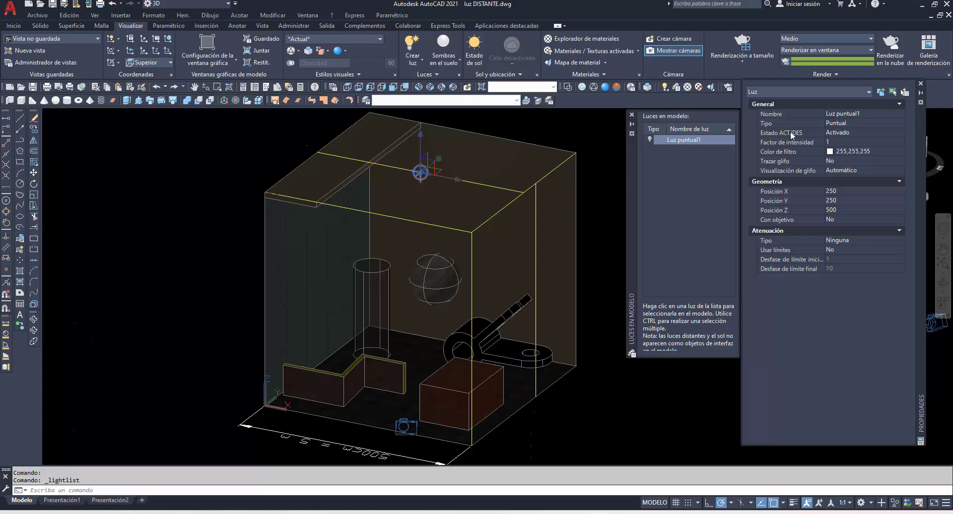
pyautogui.click(837, 133)
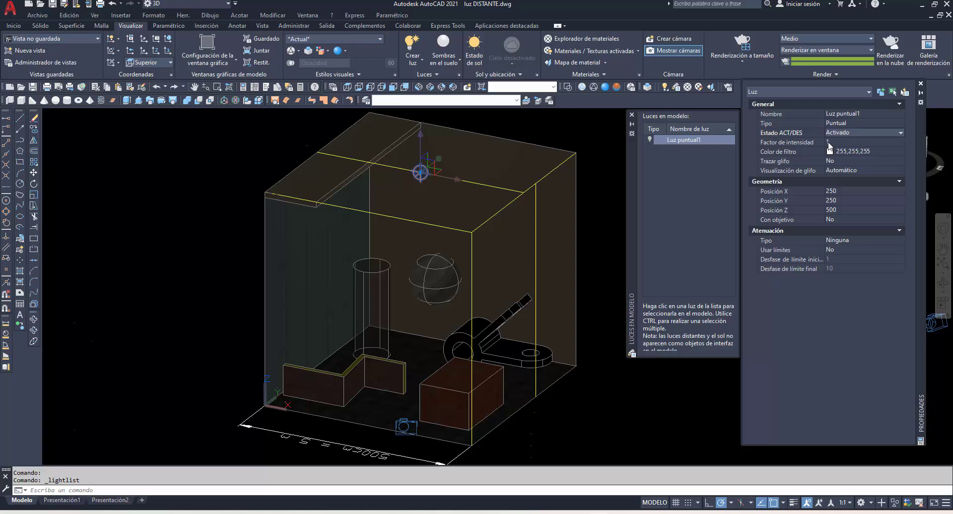
pyautogui.click(831, 143)
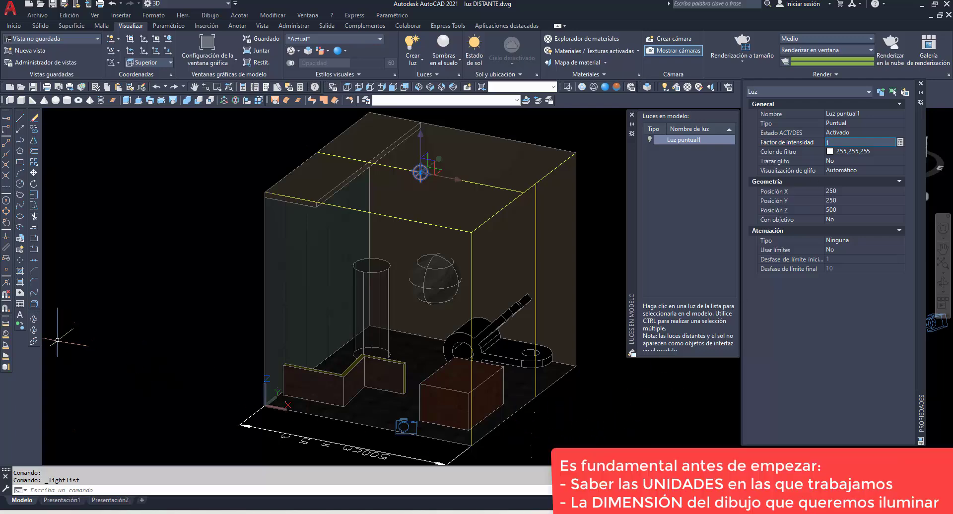
# Orbit around the room to examine the length dimension along its base, and return to a similar frontal view
pyautogui.click(33, 320)
pyautogui.moveTo(277, 318); pyautogui.dragTo(328, 385)
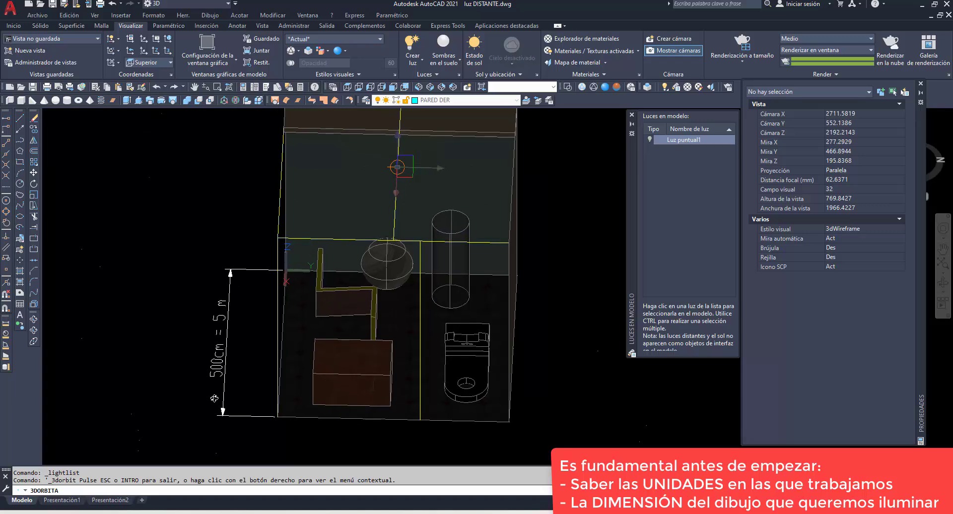
pyautogui.moveTo(226, 392); pyautogui.dragTo(224, 335)
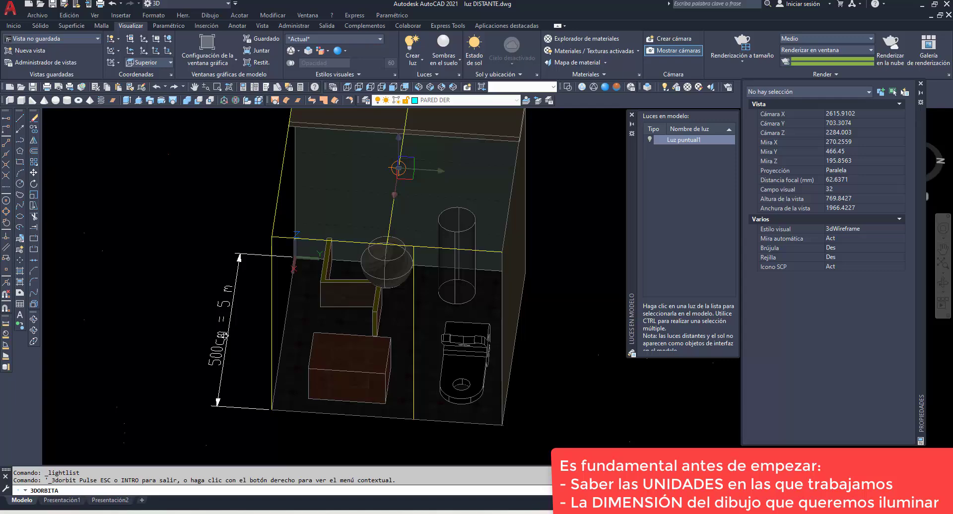
pyautogui.moveTo(215, 353); pyautogui.dragTo(320, 311)
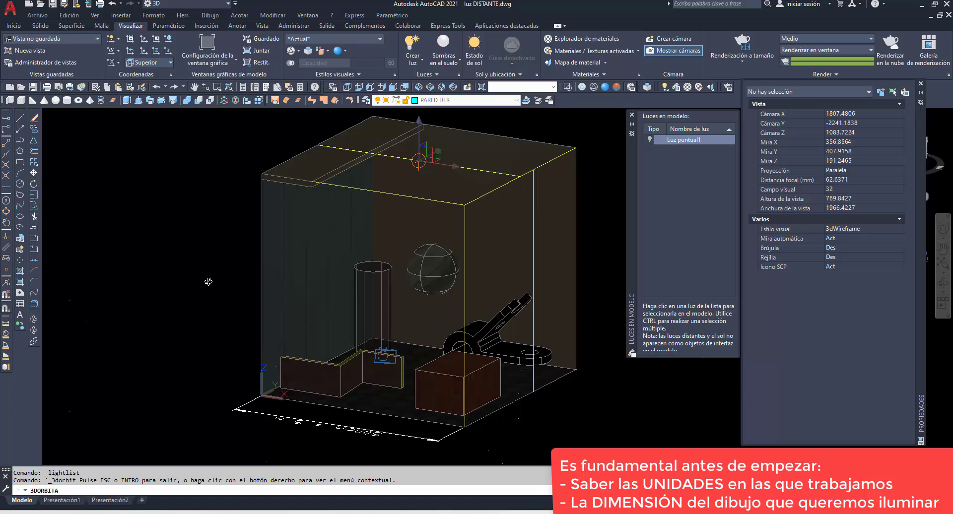
pyautogui.press('Escape')
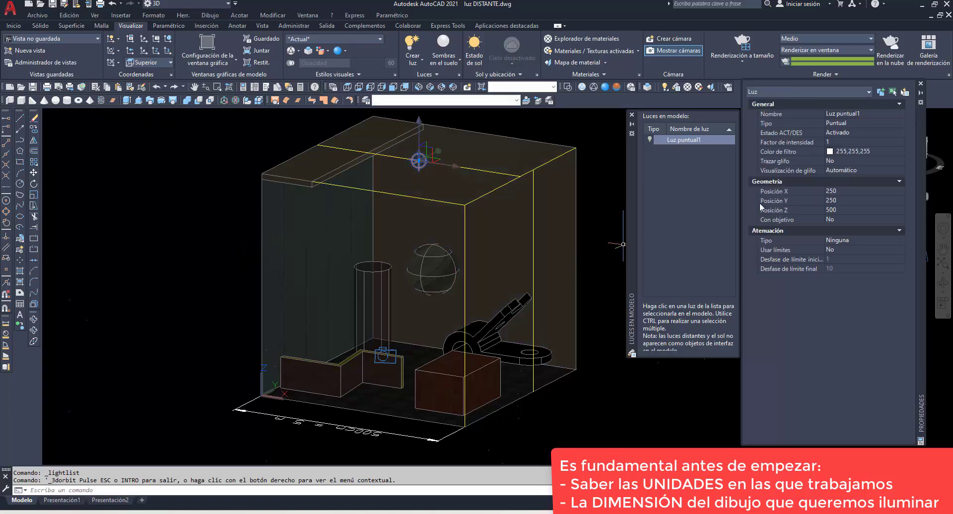
# Test the point light at intensity factors of 10 and 20, and set the factor to 40
pyautogui.click(835, 142)
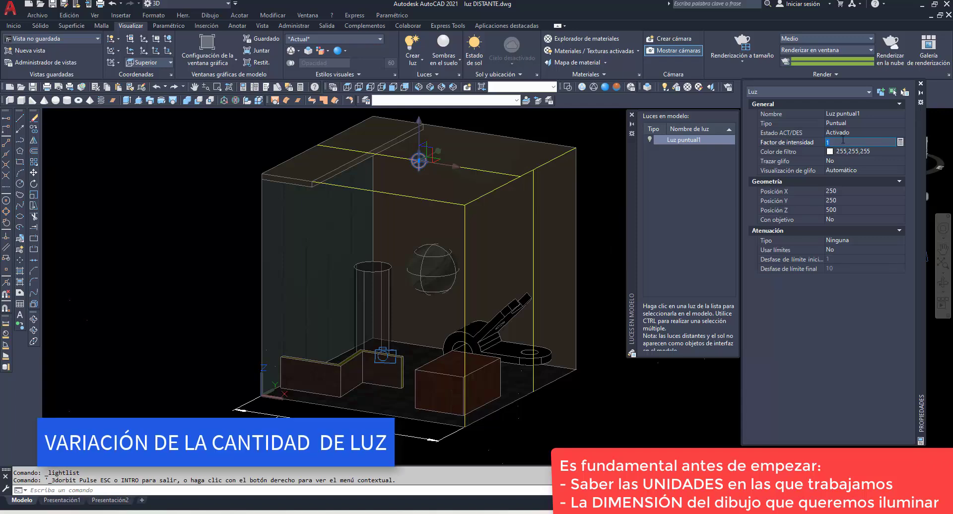
pyautogui.write('10')
pyautogui.press('Return')
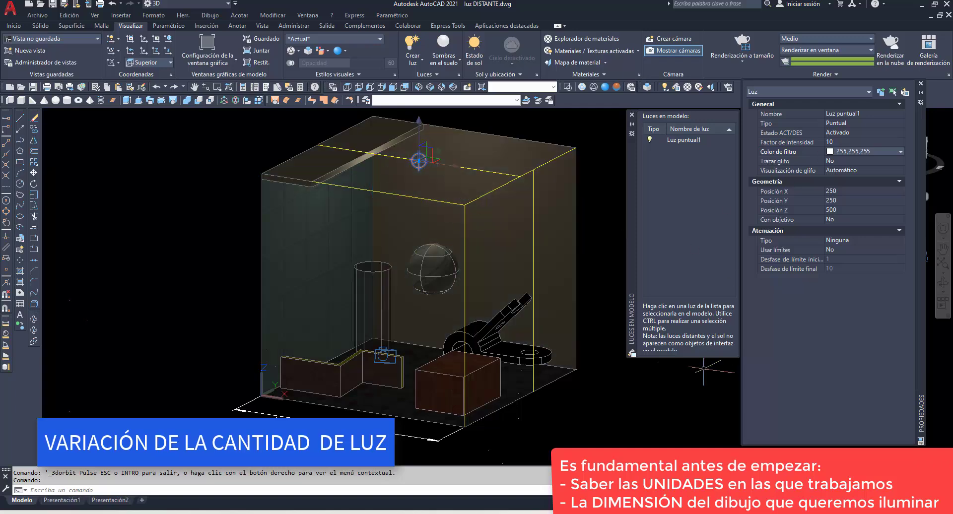
pyautogui.click(834, 143)
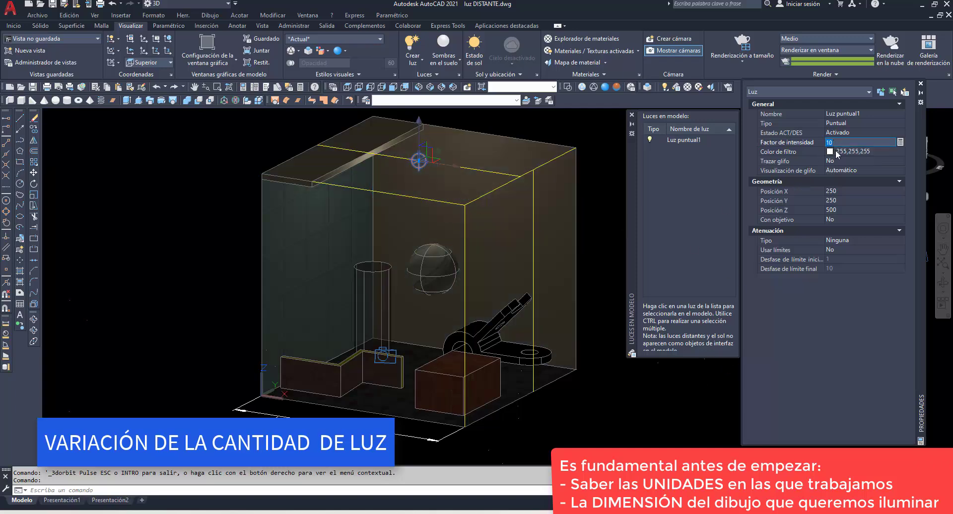
pyautogui.write('20')
pyautogui.click(838, 152)
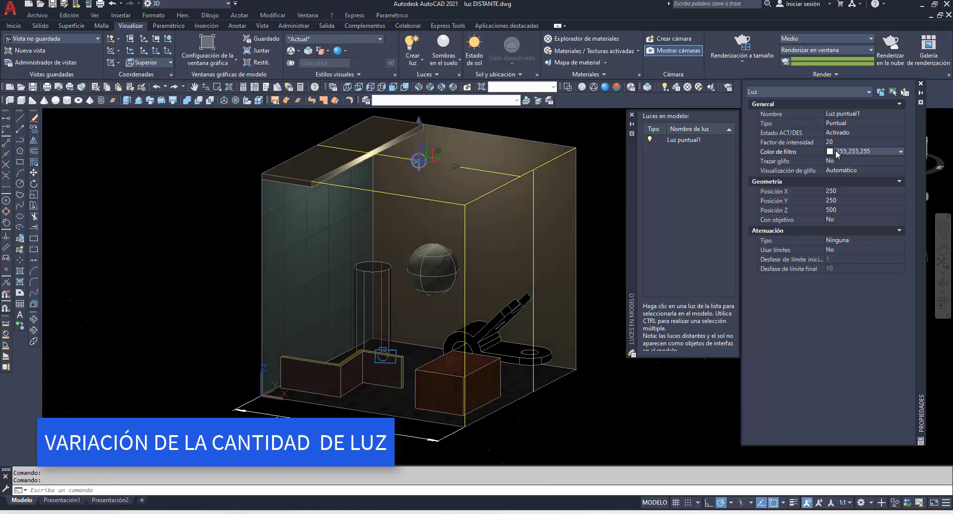
pyautogui.click(838, 142)
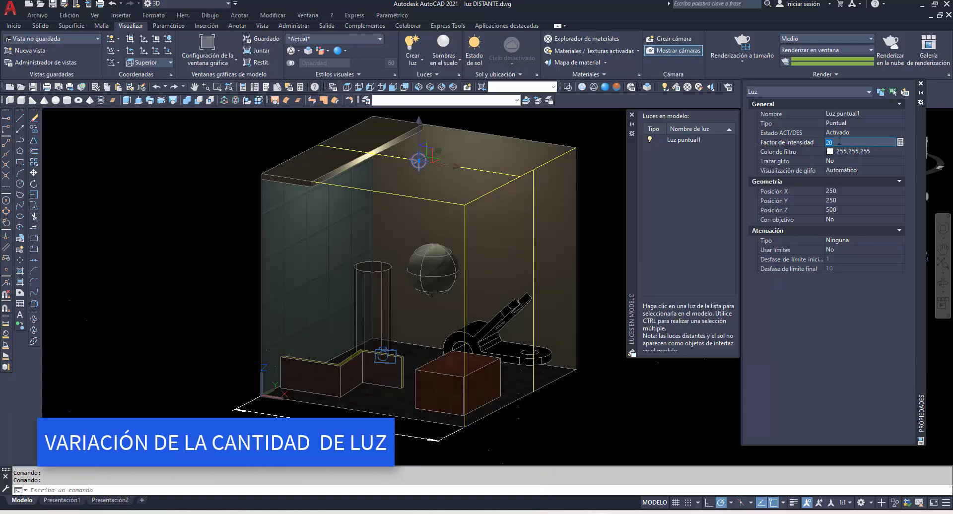
pyautogui.write('40')
pyautogui.press('Return')
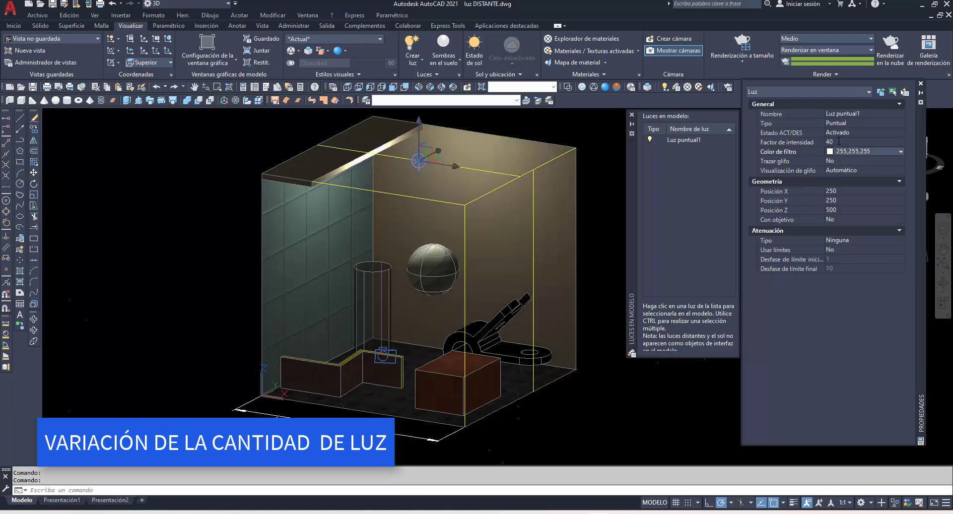
# Lower the point light vertically from the ceiling to a Z position of about 403
pyautogui.click(34, 319)
pyautogui.moveTo(396, 309); pyautogui.dragTo(407, 262)
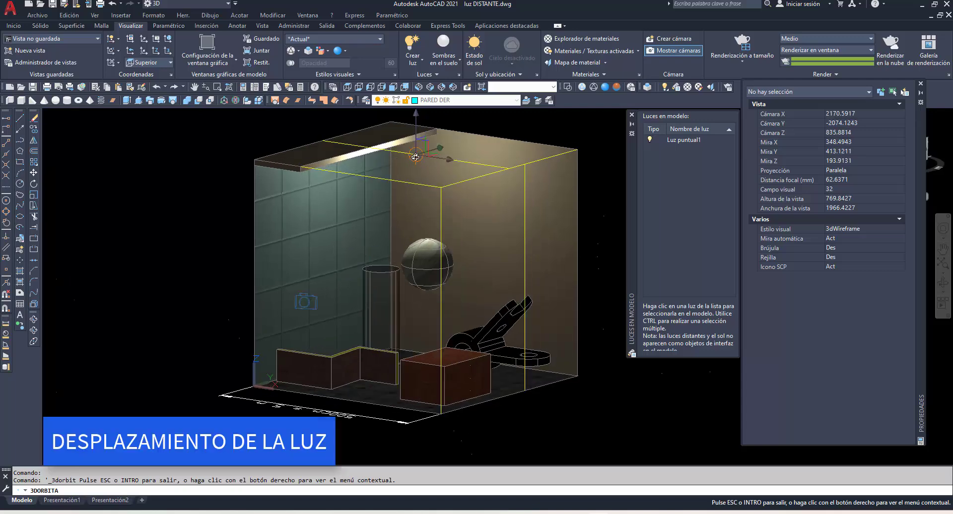
pyautogui.press('Escape')
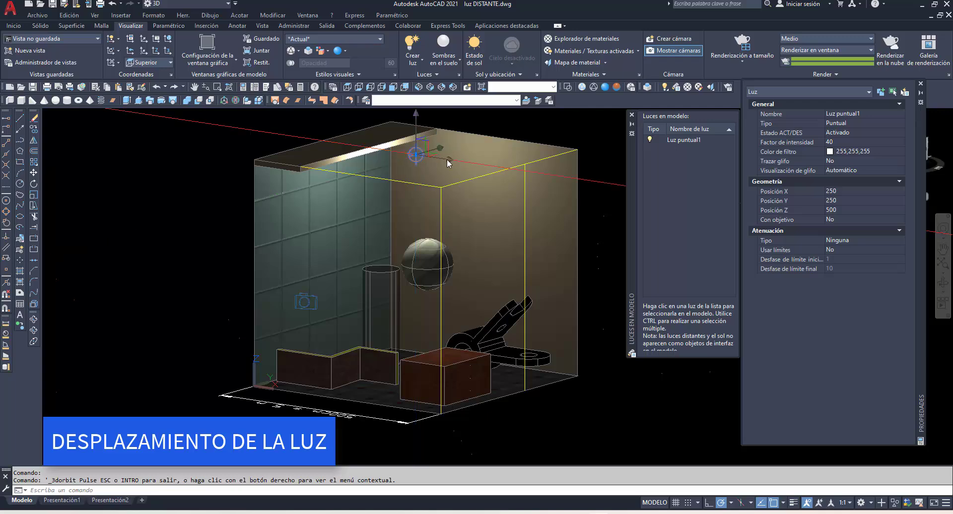
pyautogui.click(417, 118)
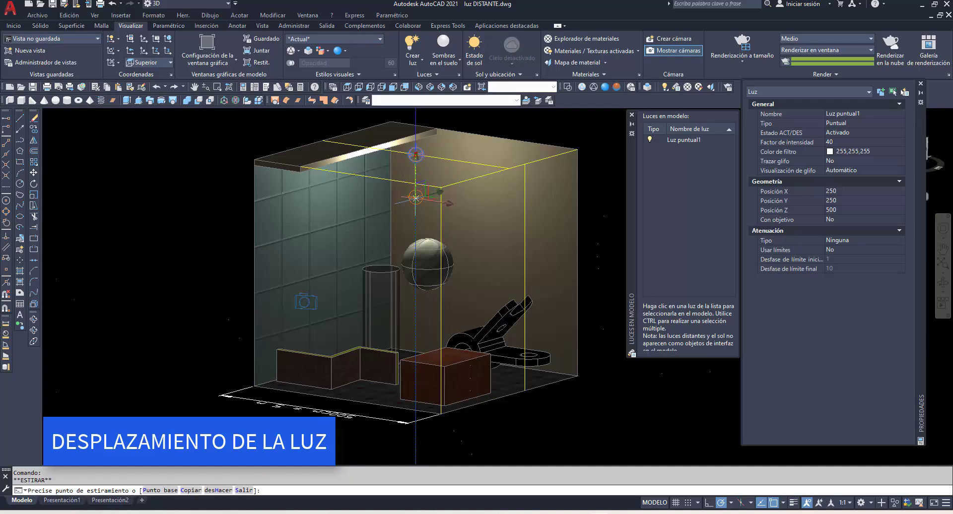
pyautogui.click(416, 199)
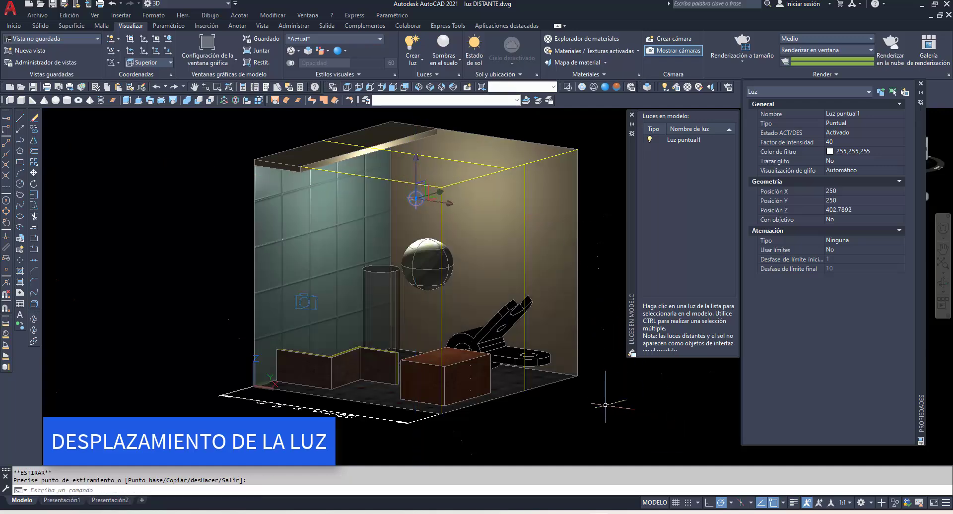
# Move the point light along the X axis to about X 170 and back to about X 255
pyautogui.click(448, 202)
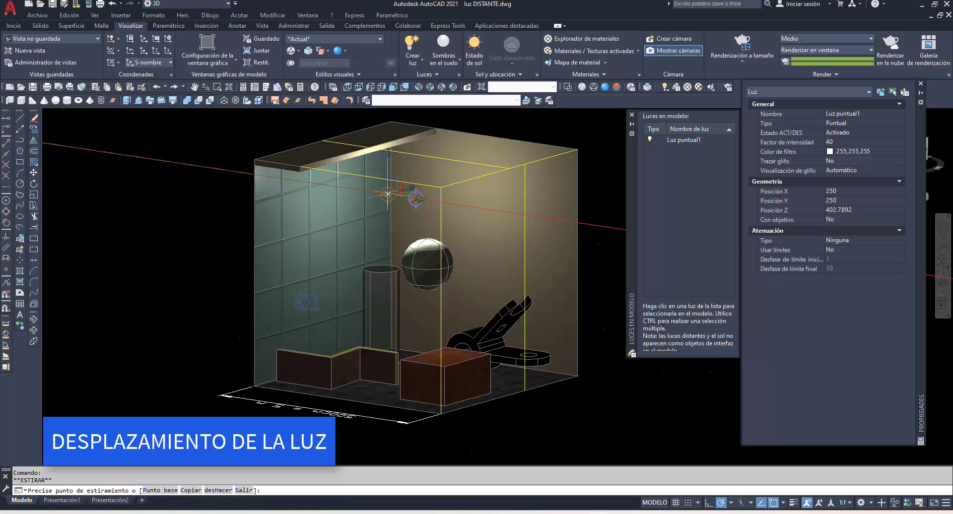
pyautogui.click(388, 194)
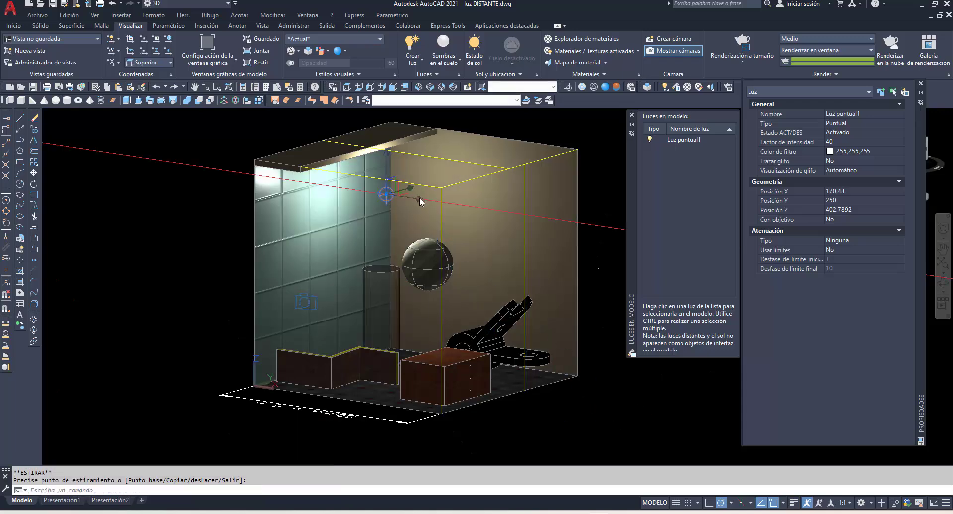
pyautogui.click(386, 194)
pyautogui.click(419, 197)
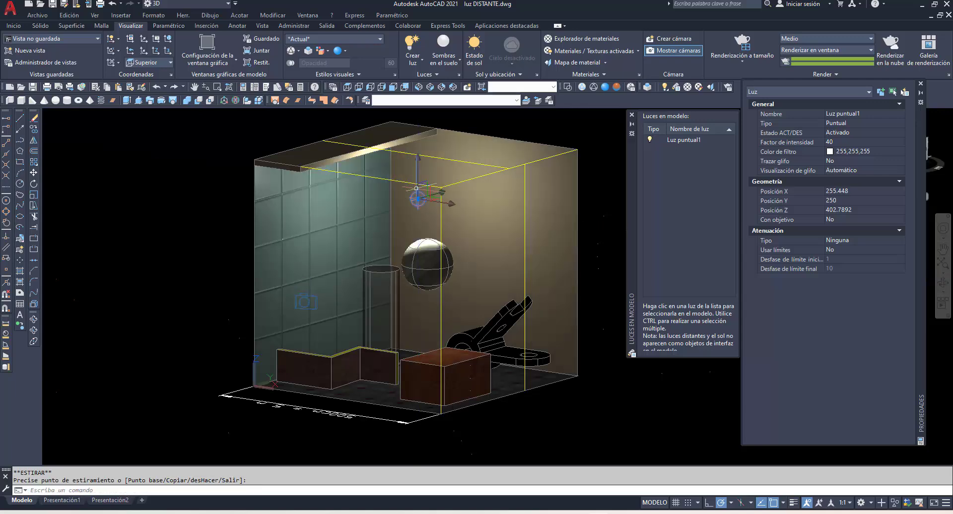
# Move the point light along the Y axis to about Y 352 and back to about Y 239
pyautogui.click(442, 189)
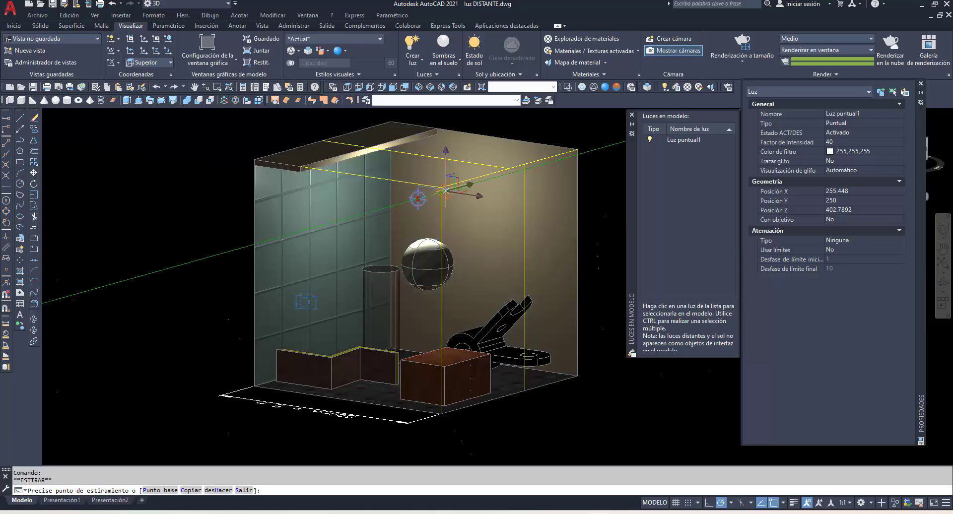
pyautogui.click(455, 201)
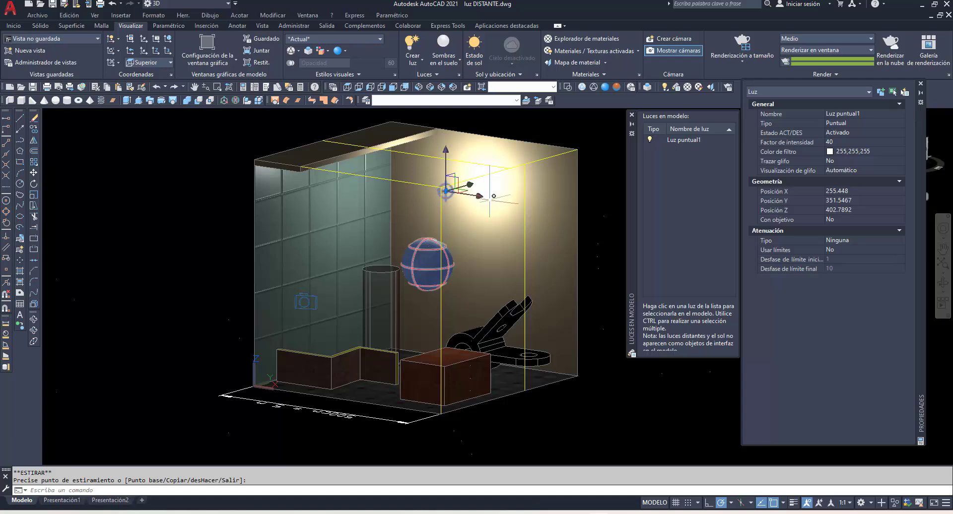
pyautogui.click(470, 187)
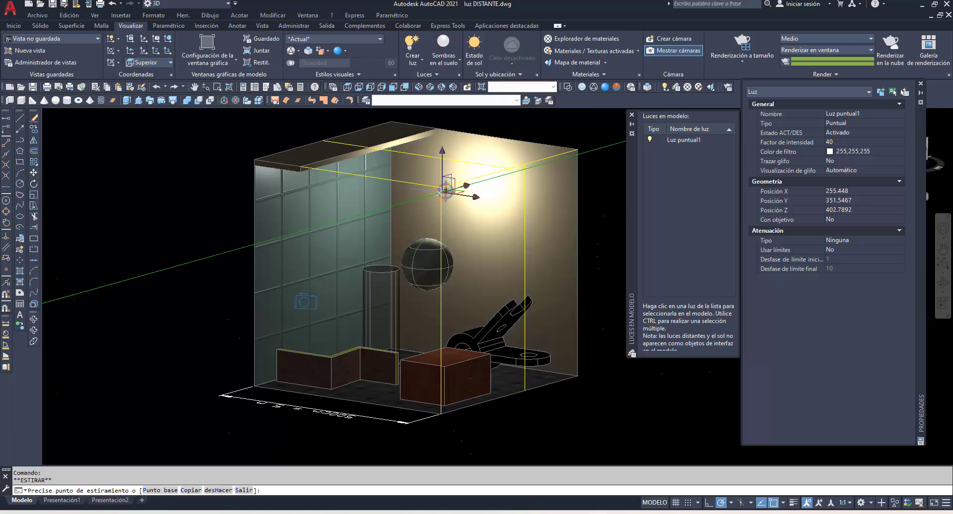
pyautogui.click(419, 202)
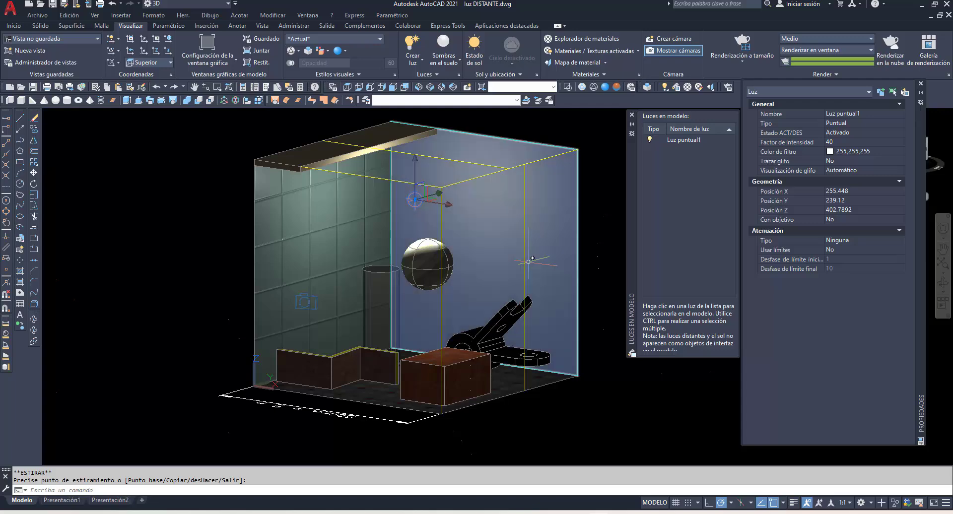
# Undo the point light's freehand moves along the three axes
pyautogui.click(93, 489)
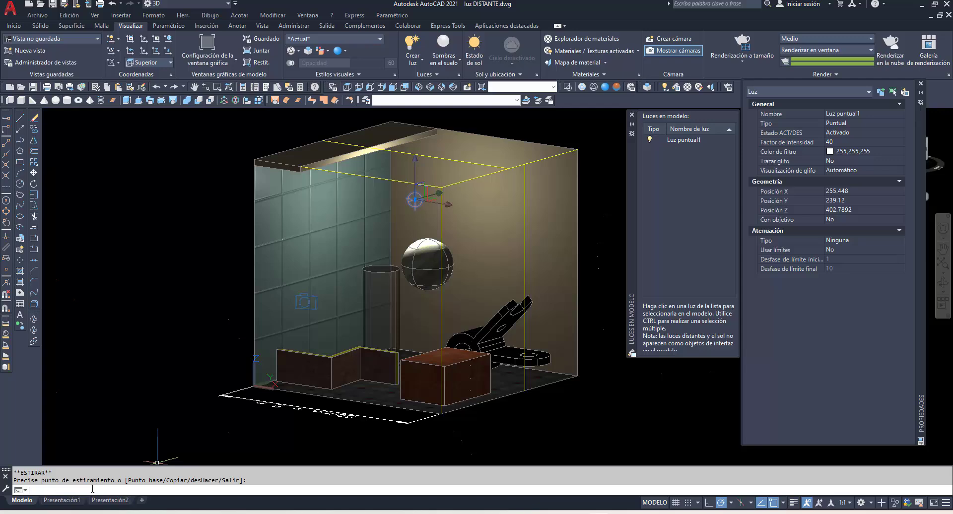
pyautogui.write('h')
pyautogui.press('Return')
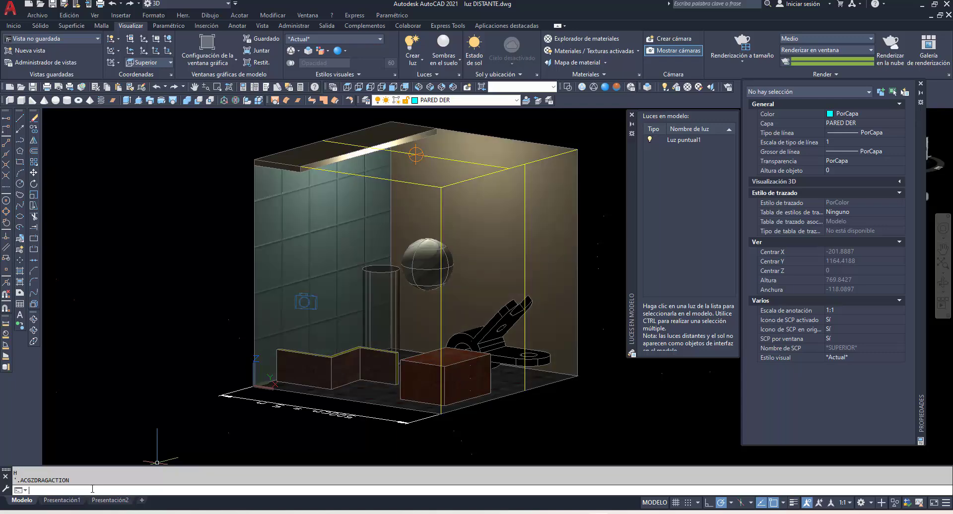
# Select the point light from the list of lights and lower its Z position (Posición Z) to 470 and further to 400
pyautogui.click(687, 141)
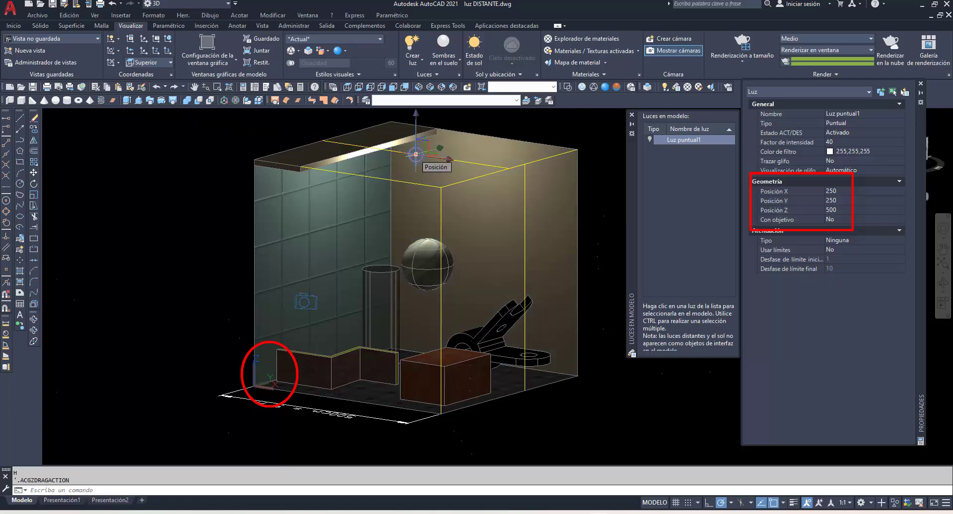
pyautogui.click(835, 210)
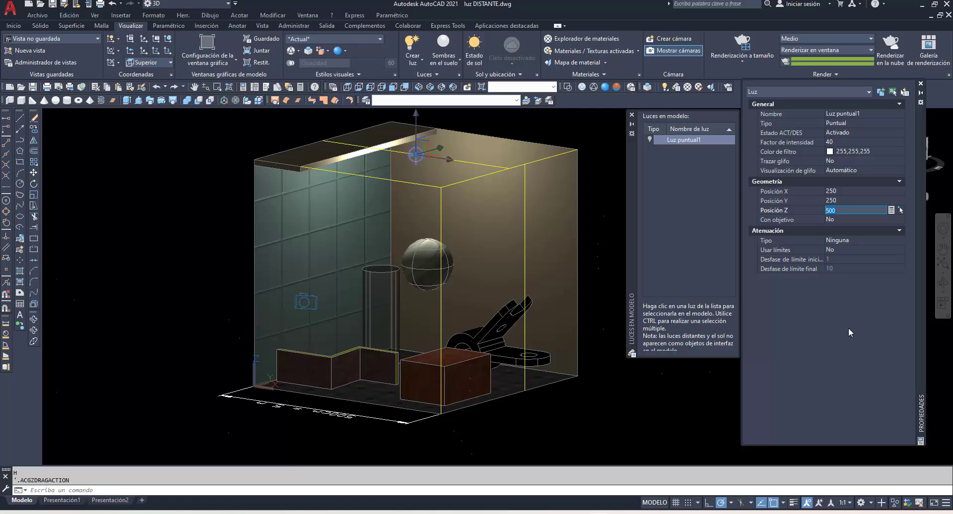
pyautogui.write('470')
pyautogui.press('Tab')
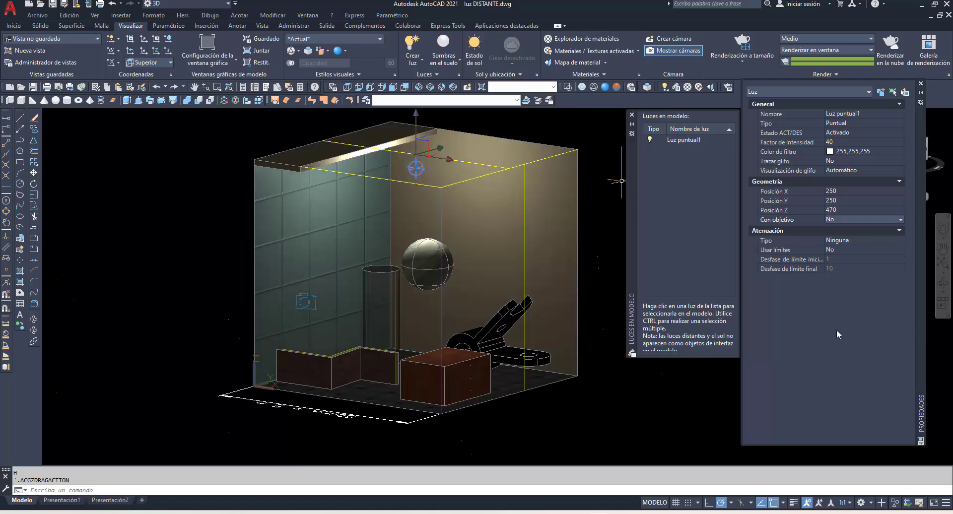
pyautogui.click(841, 211)
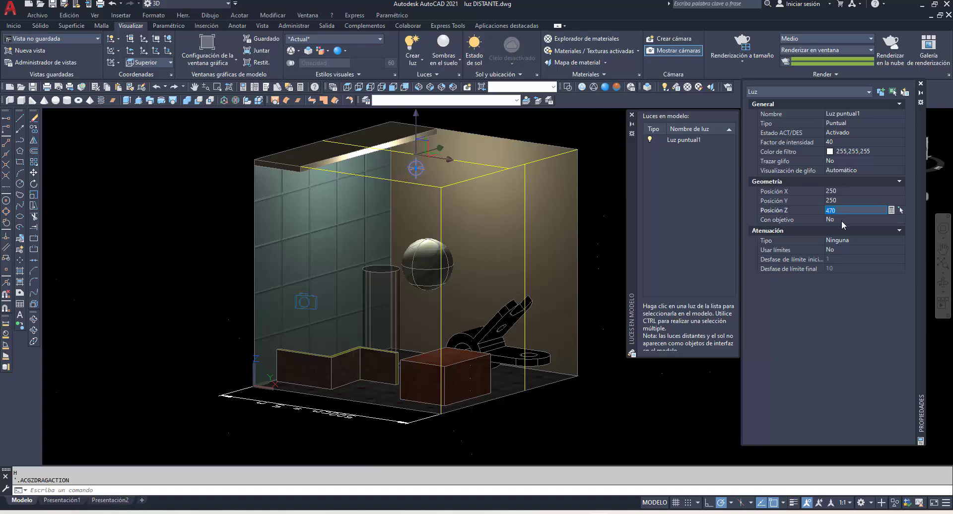
pyautogui.write('400')
pyautogui.press('Return')
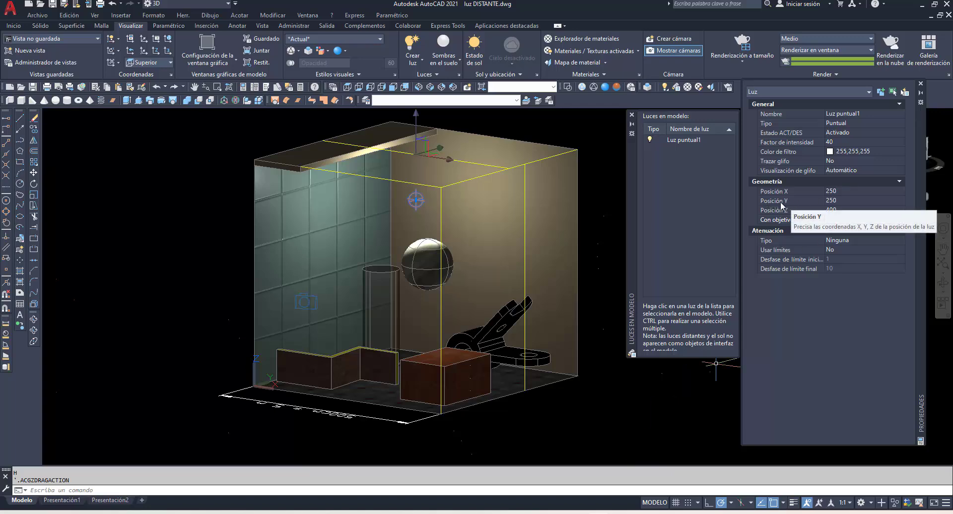
# Set the point light's Y position (Posición Y) to 400 and its intensity factor to 10
pyautogui.click(279, 370)
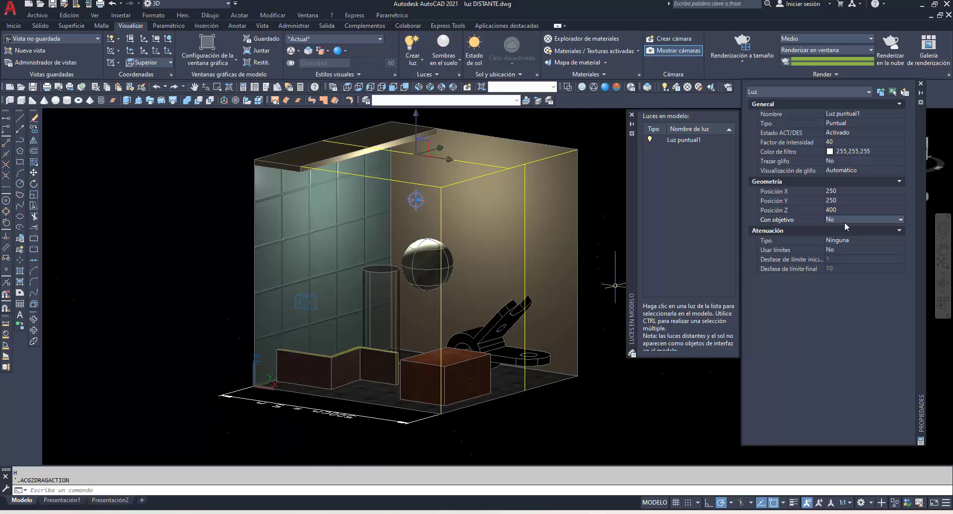
pyautogui.click(845, 200)
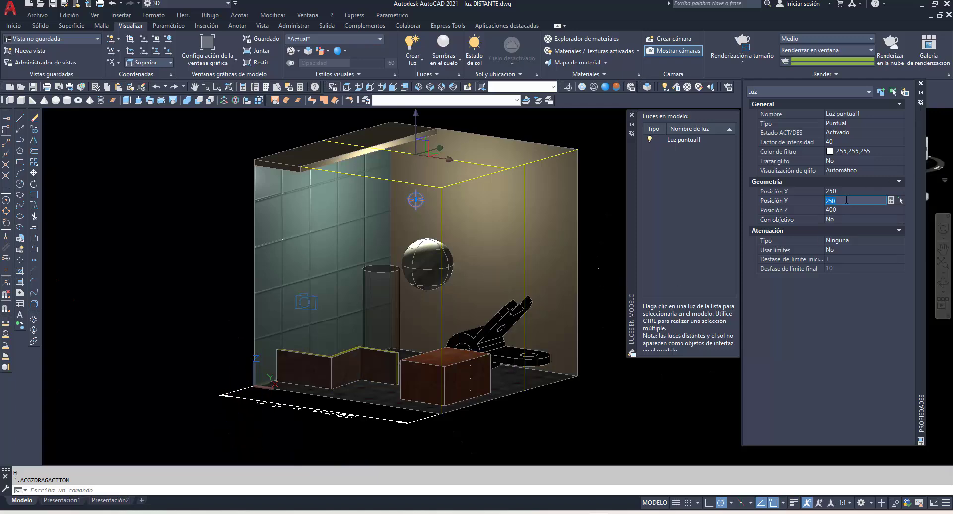
pyautogui.write('400')
pyautogui.press('Tab')
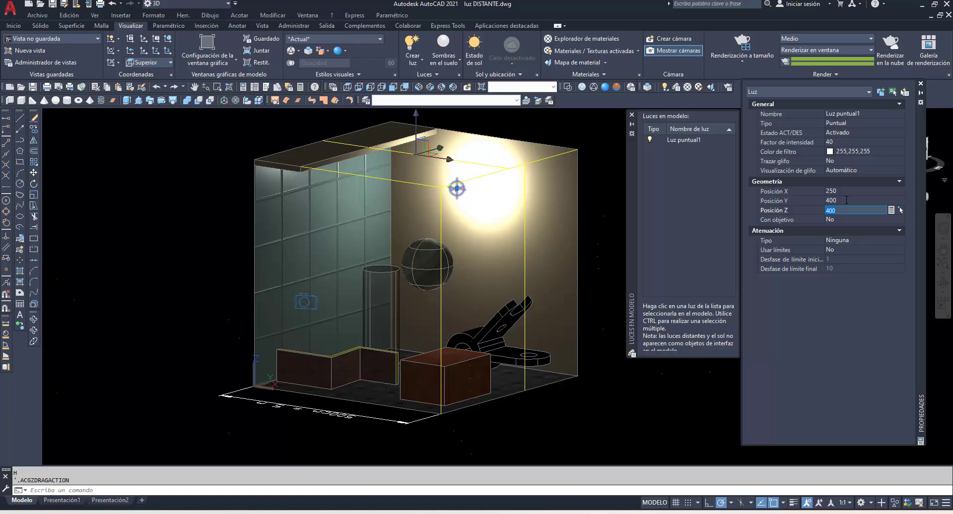
pyautogui.click(828, 143)
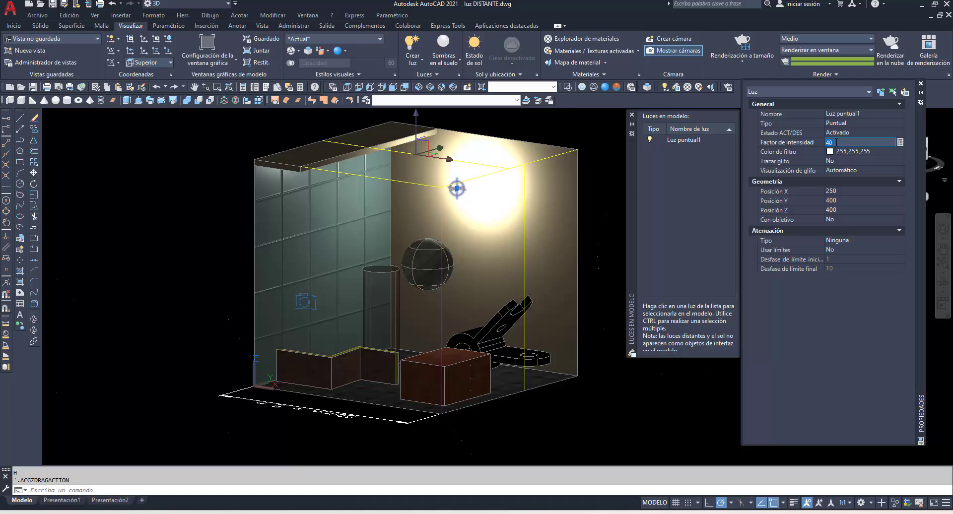
pyautogui.press('Tab')
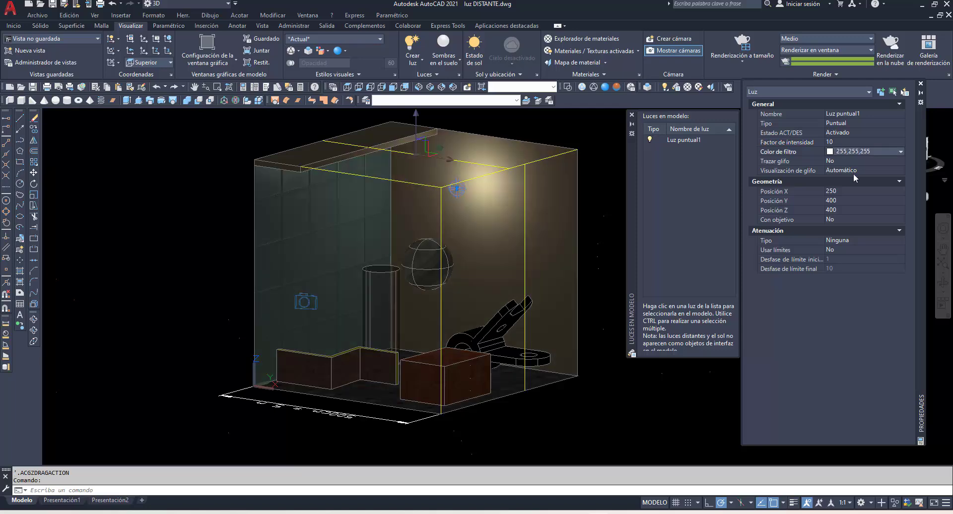
# Review the attenuation type options for the point light and leave the type at Ninguna
pyautogui.click(864, 230)
pyautogui.click(899, 230)
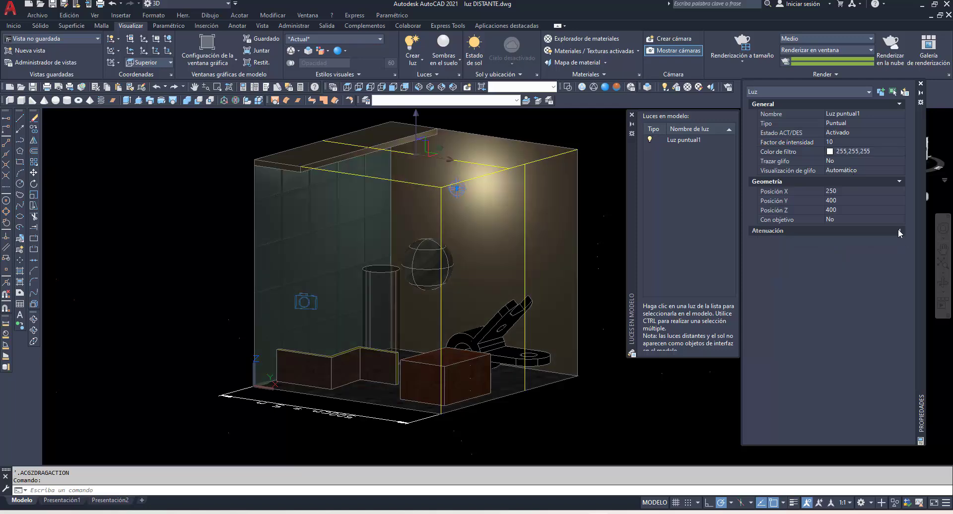
pyautogui.click(898, 229)
pyautogui.click(853, 240)
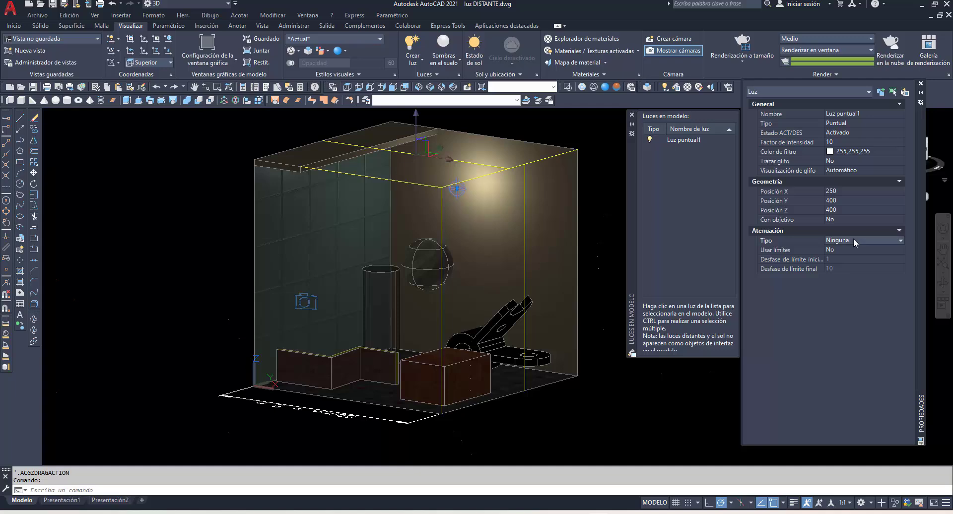
pyautogui.click(900, 240)
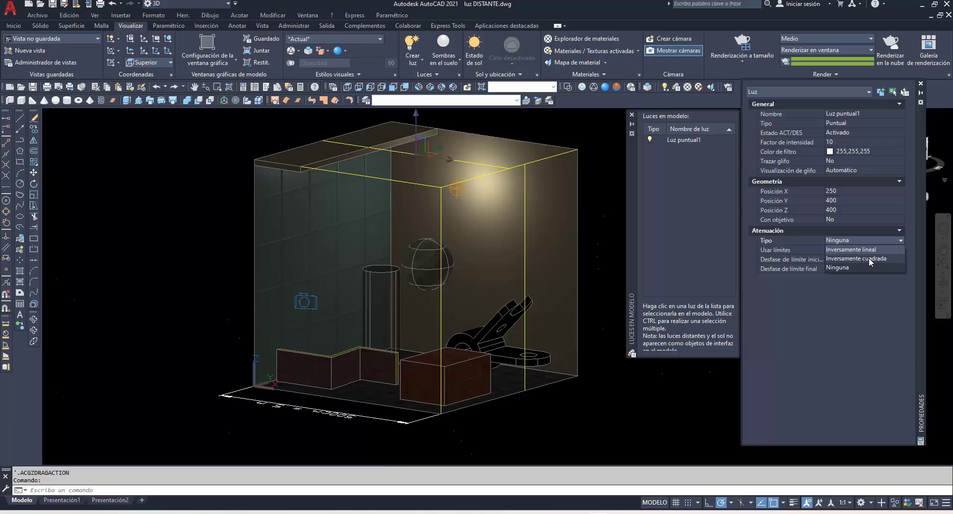
pyautogui.click(851, 268)
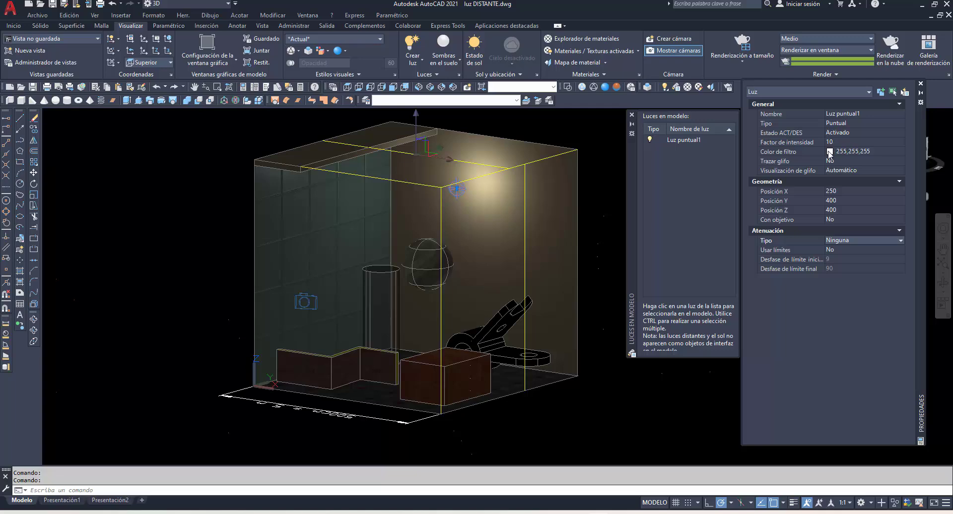
# Switch the point light's state (Estado ACT/DES) to Desactivado and back to Activado
pyautogui.click(838, 134)
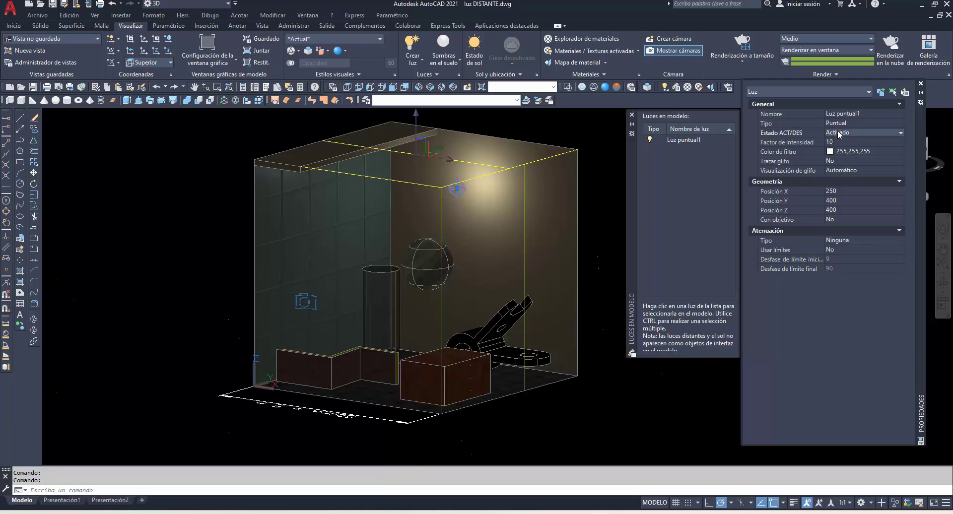
pyautogui.click(900, 131)
pyautogui.click(877, 147)
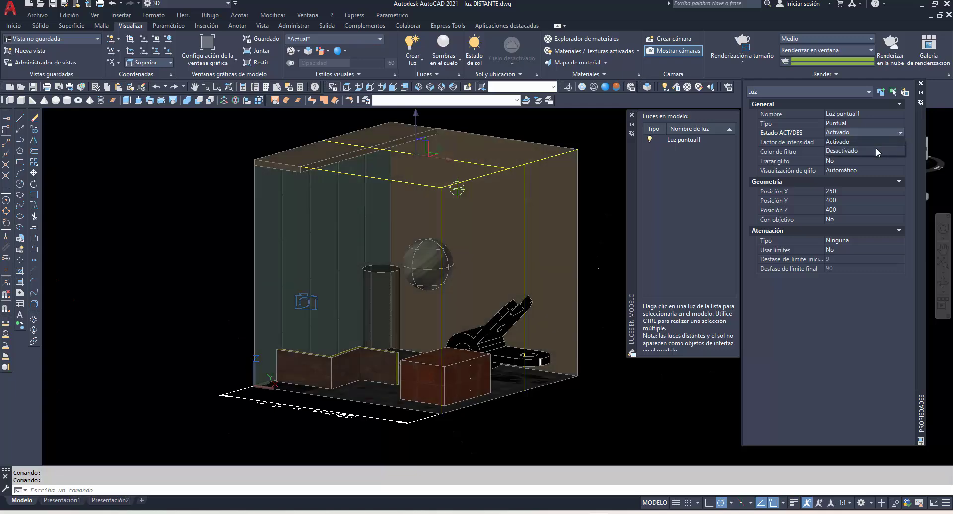
pyautogui.click(899, 131)
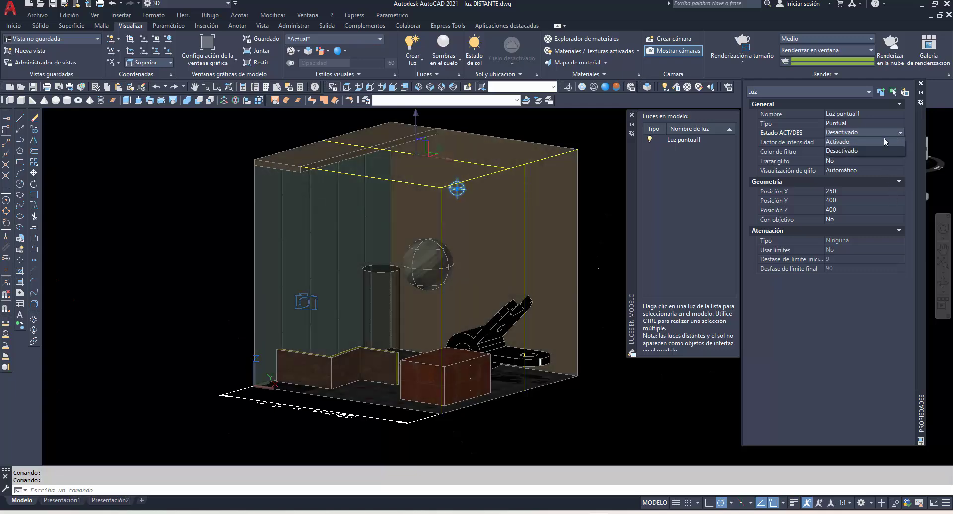
pyautogui.click(878, 141)
# Try index colours 213, 211 and 43 as the point light's filter colour (Color de filtro) and cancel the colour selection
pyautogui.click(868, 149)
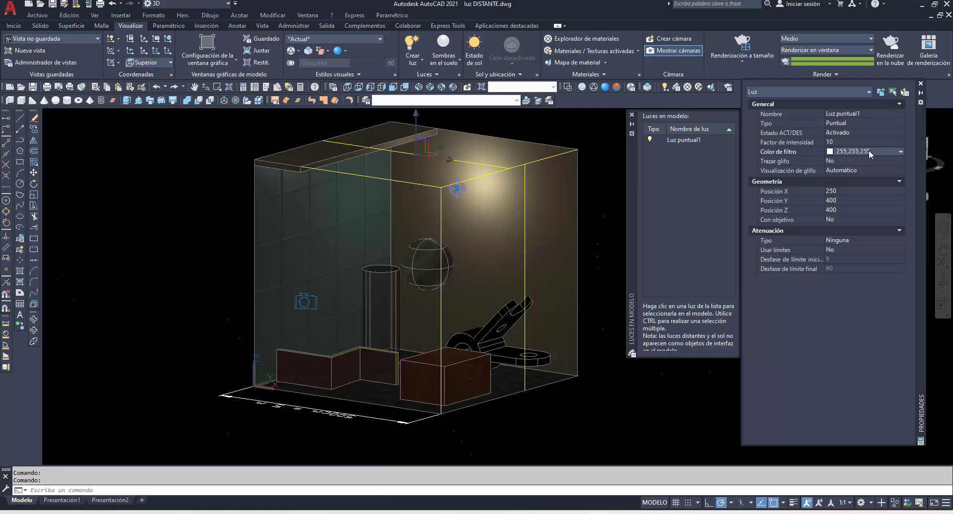
pyautogui.click(901, 151)
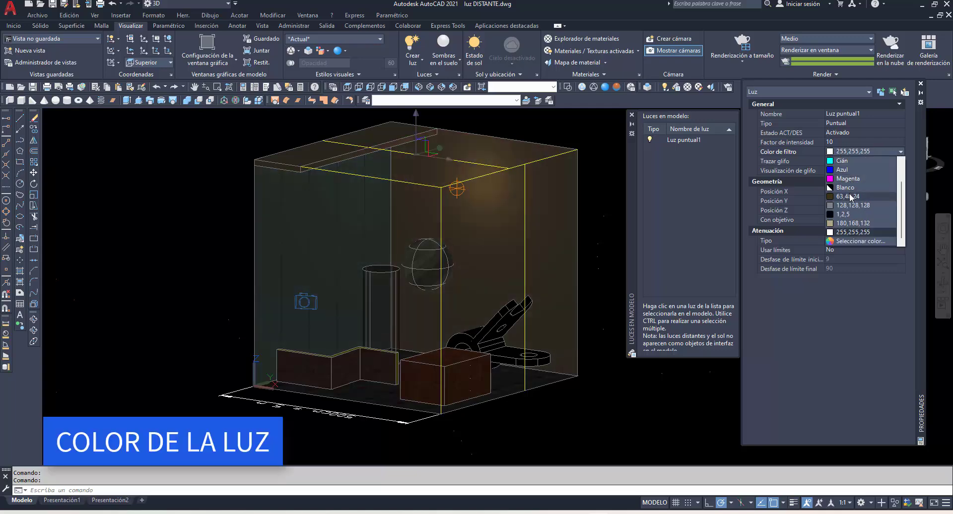
pyautogui.click(847, 242)
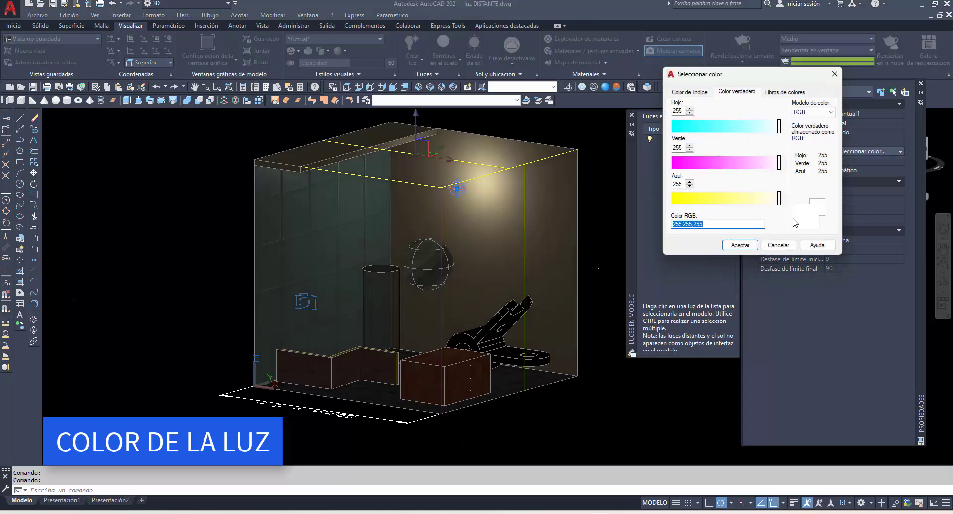
pyautogui.click(693, 93)
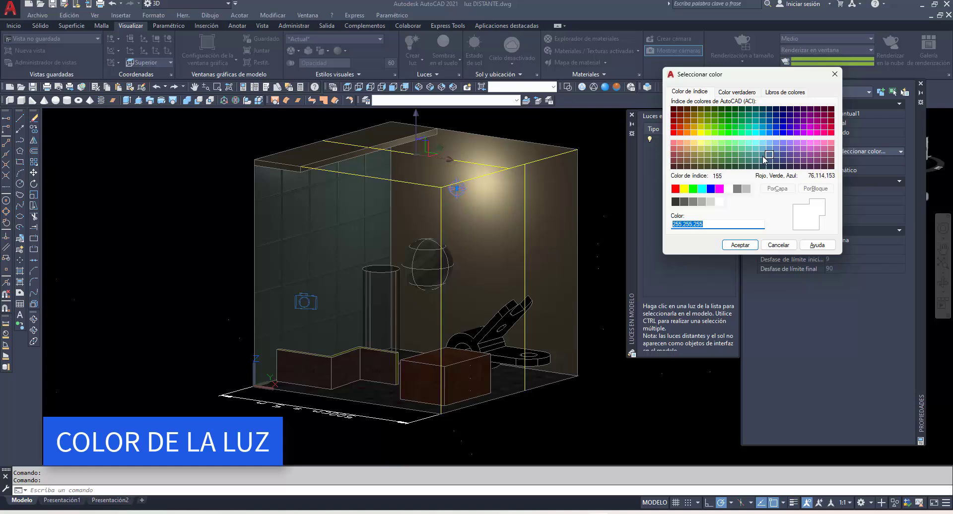
pyautogui.click(810, 149)
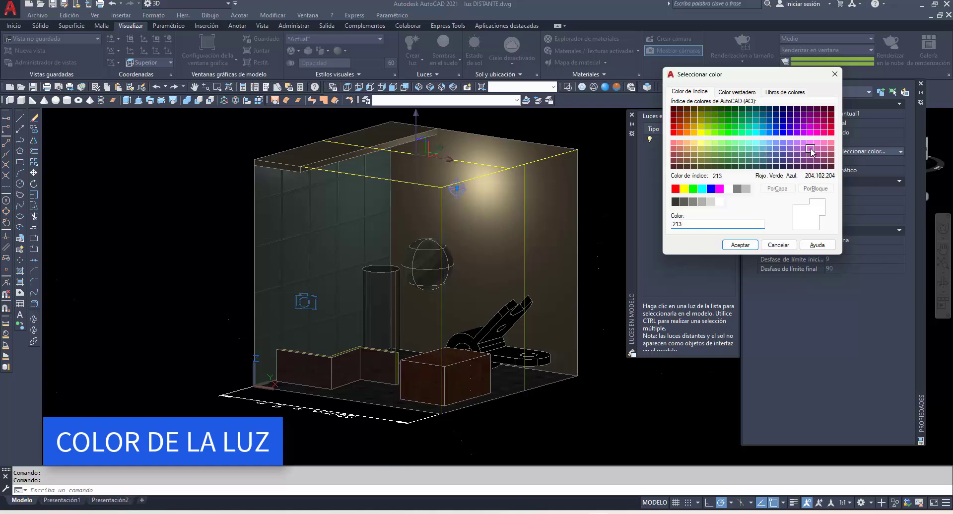
pyautogui.click(810, 143)
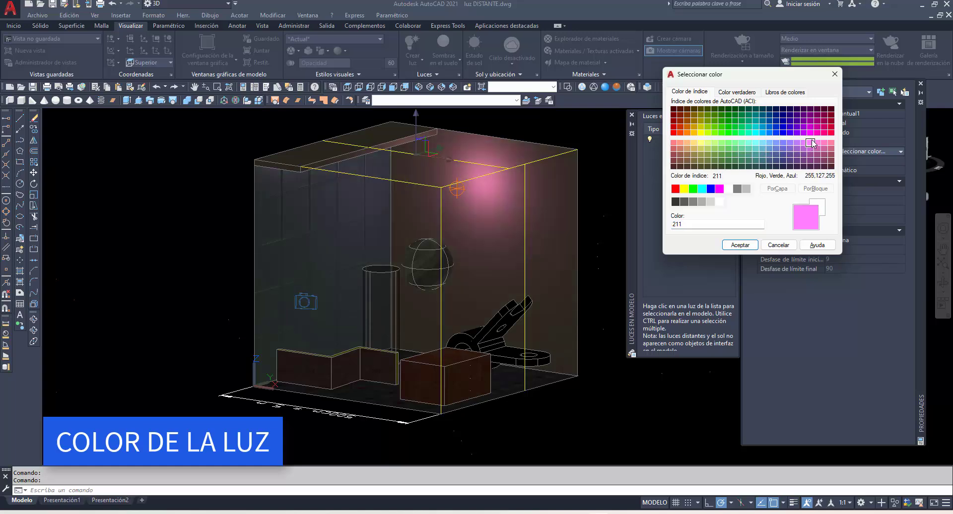
pyautogui.click(693, 149)
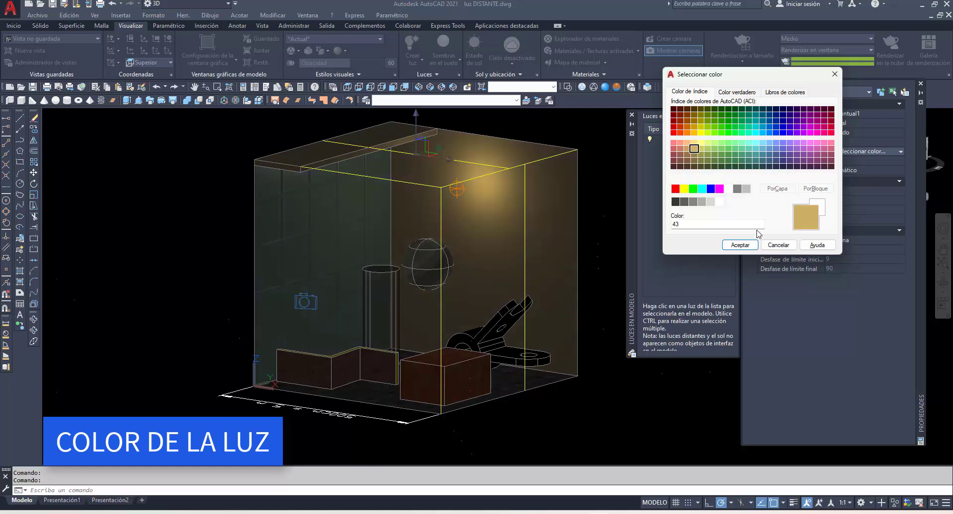
pyautogui.click(776, 245)
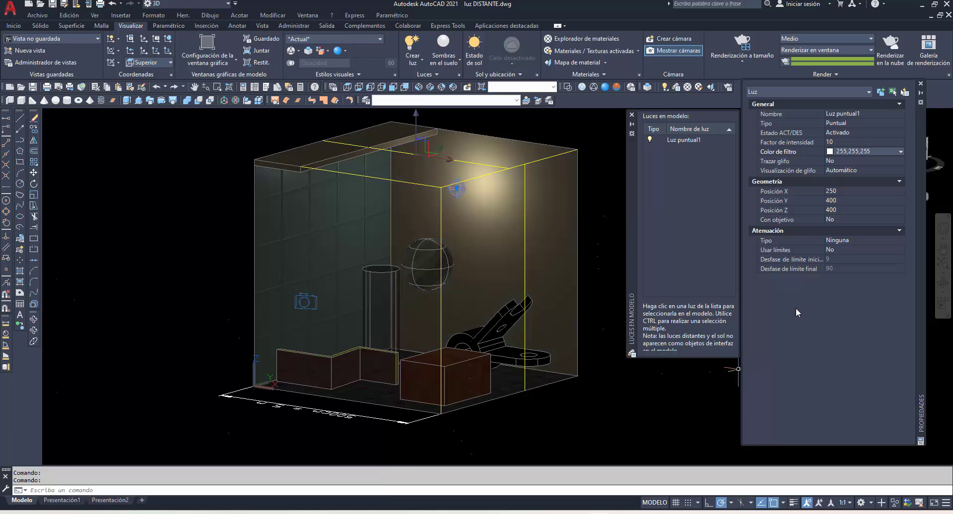
# Set the point light's Y position (Posición Y) to 250 and Z position (Posición Z) to 470, and deselect it
pyautogui.click(841, 202)
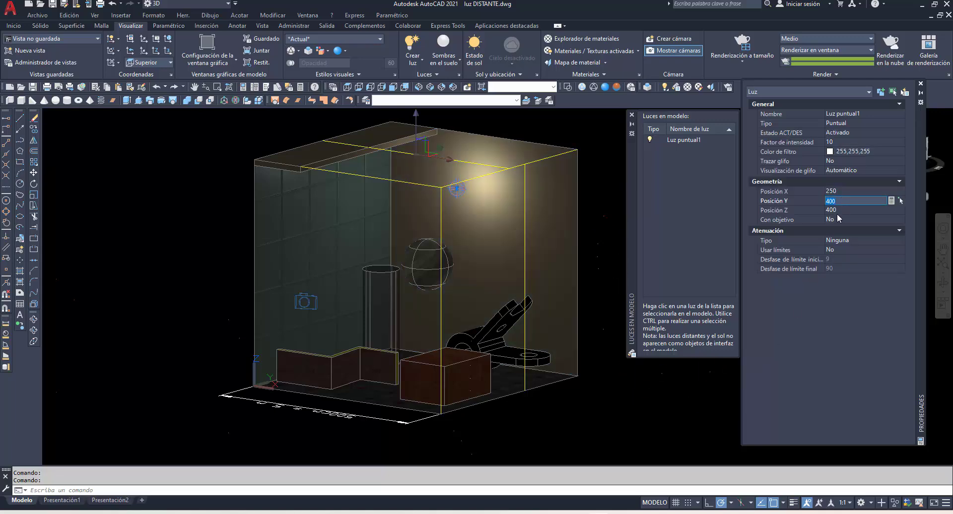
pyautogui.write('250')
pyautogui.press('Tab')
pyautogui.click(839, 210)
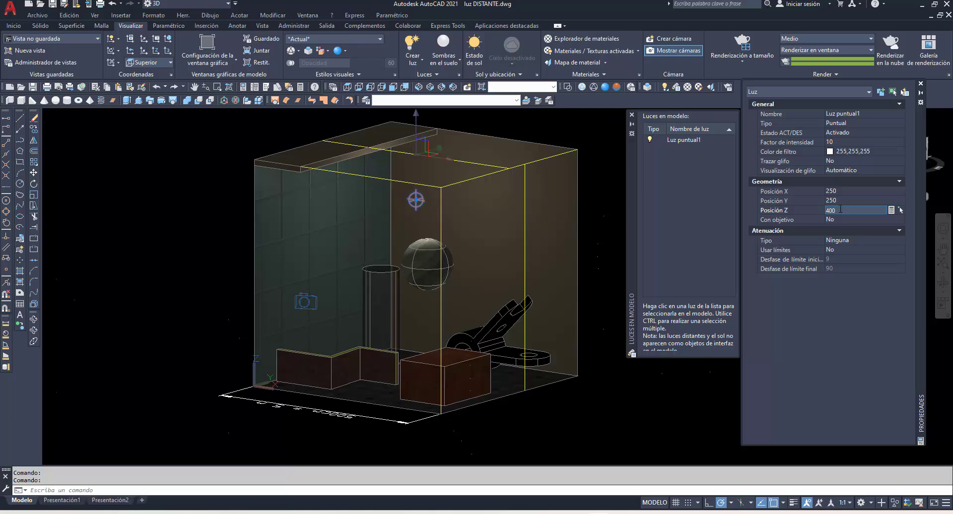
pyautogui.press('BackSpace')
pyautogui.press('BackSpace')
pyautogui.press('BackSpace')
pyautogui.press('Tab')
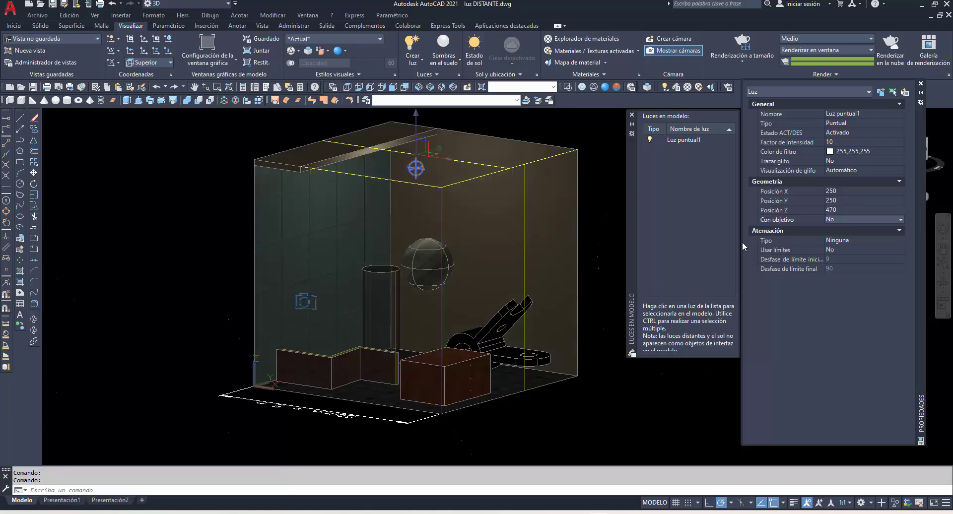
pyautogui.press('Escape')
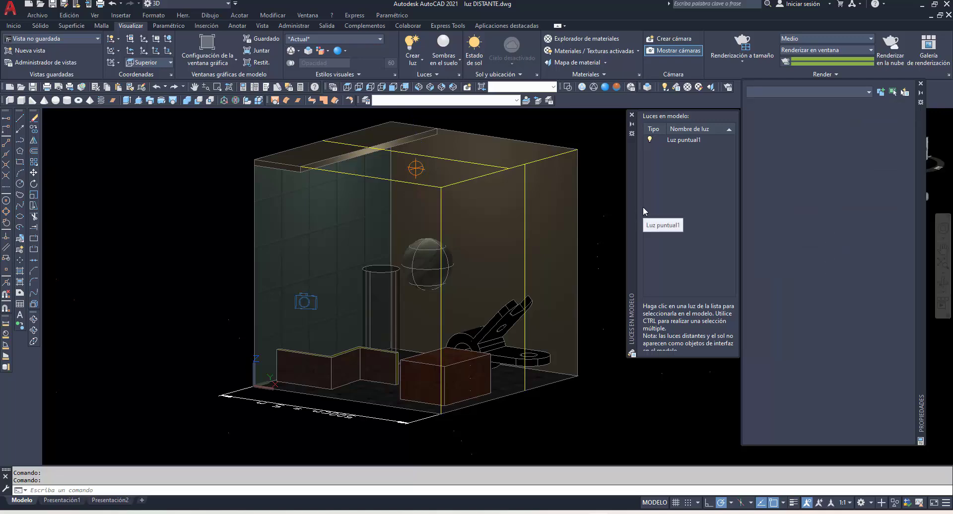
# Place a second point light at the front end of the dropped ceiling strip, at about X 62, Y 0, Z 487
pyautogui.click(420, 63)
pyautogui.click(439, 81)
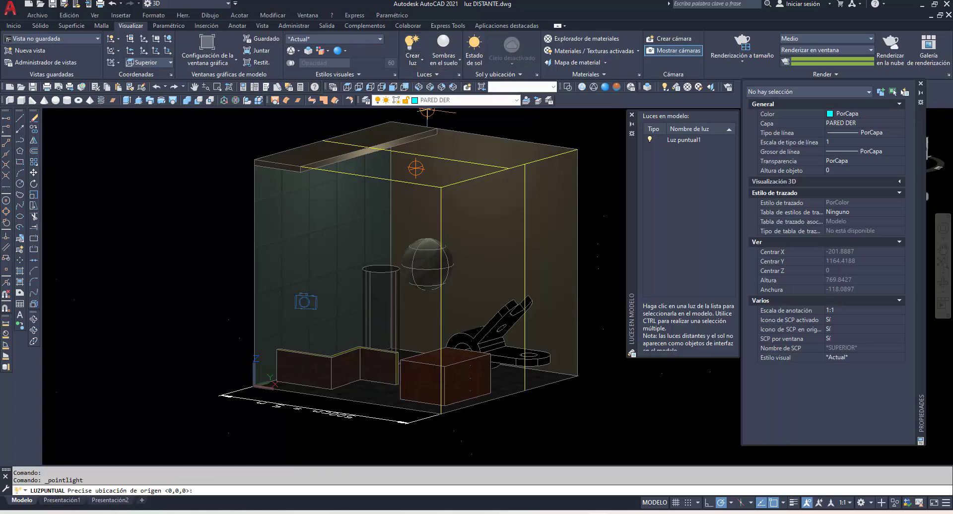
pyautogui.click(273, 169)
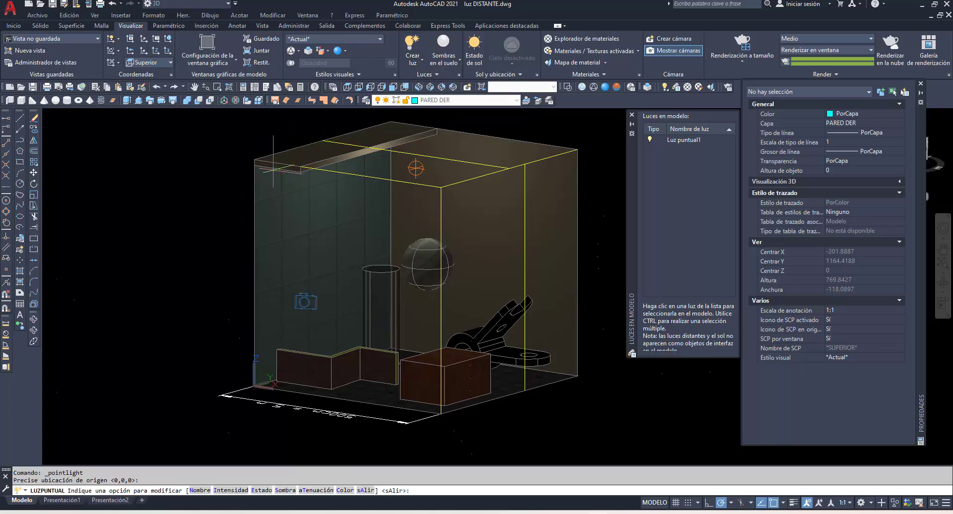
pyautogui.press('Return')
pyautogui.press('Return')
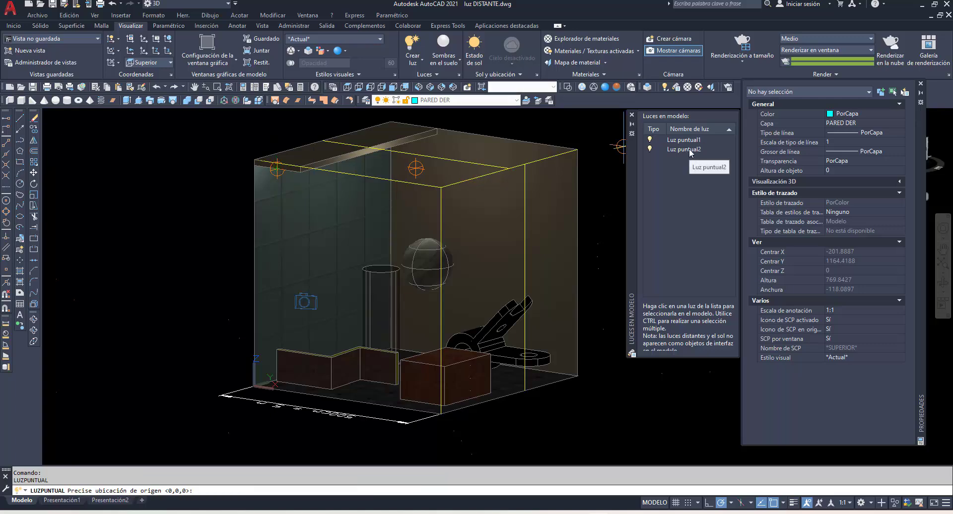
# Select the second point light and move it 250 units along the Y axis
pyautogui.click(684, 149)
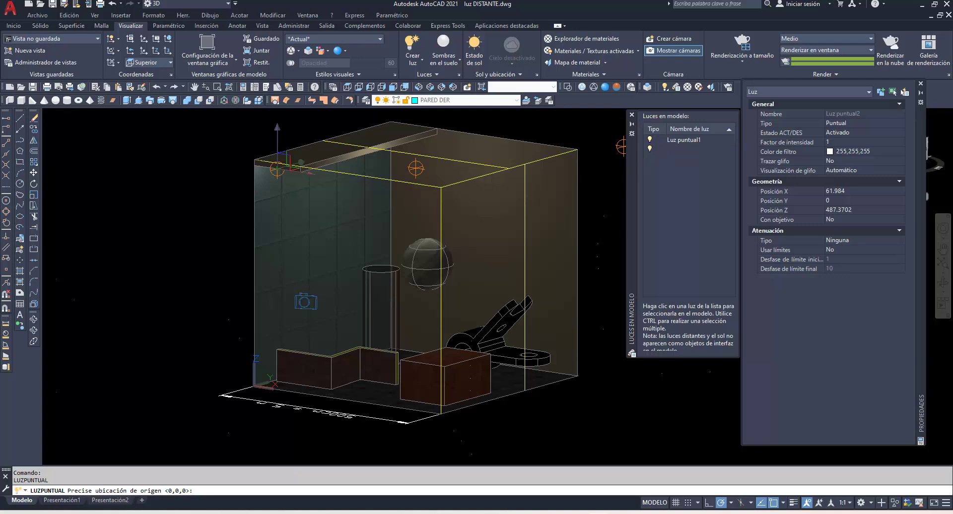
pyautogui.press('Escape')
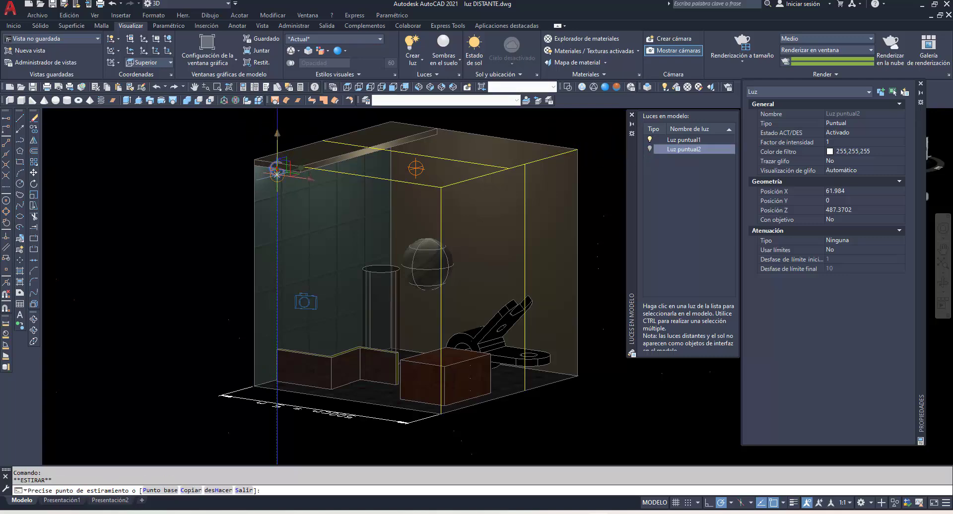
pyautogui.click(277, 169)
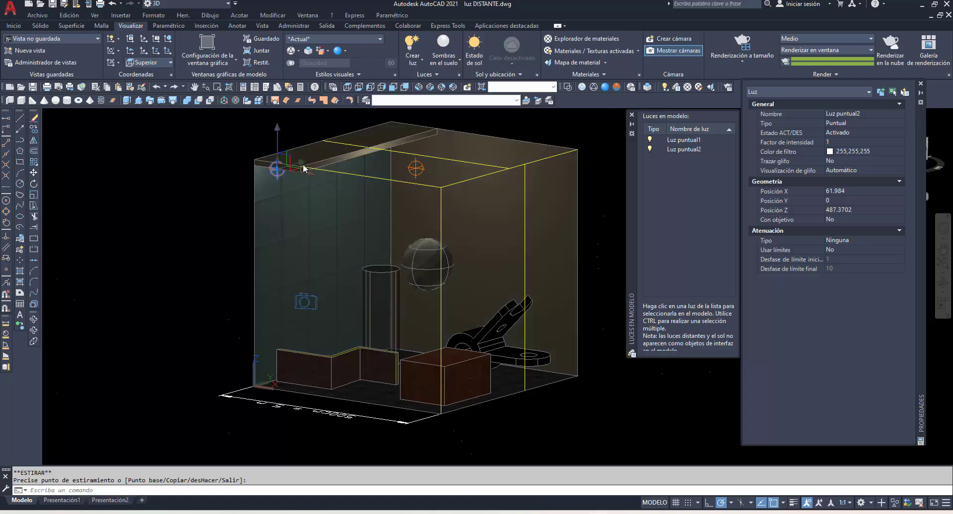
pyautogui.write('250')
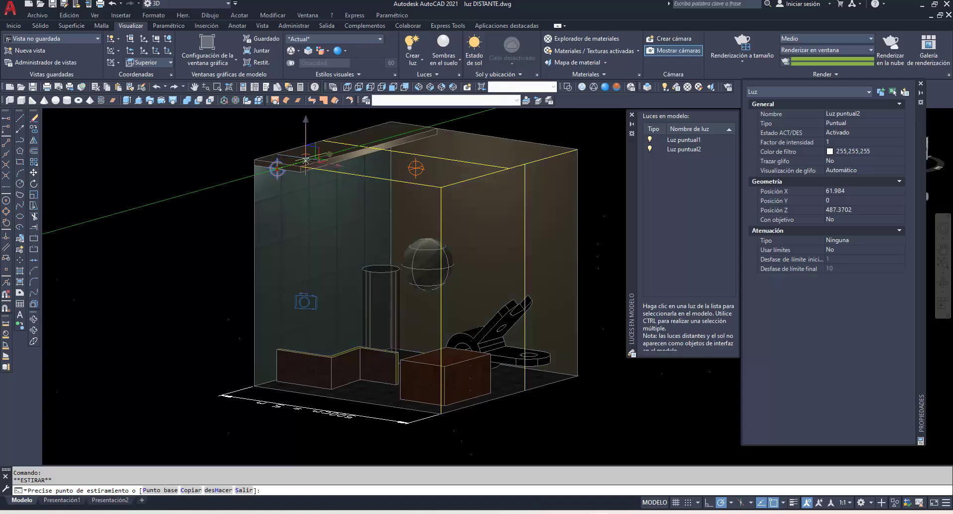
pyautogui.press('Return')
pyautogui.press('Escape')
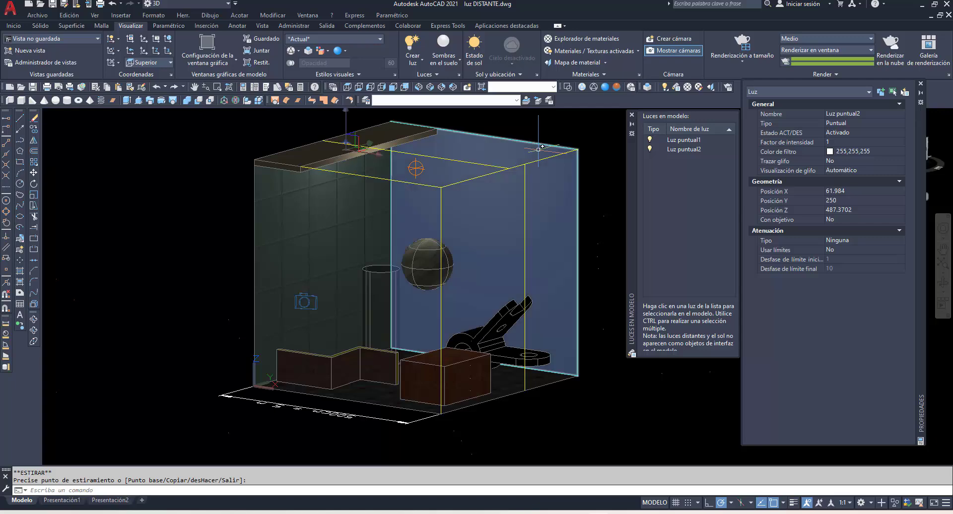
# Set the second point light's intensity factor (Factor de intensidad) to 10 and reduce it to 5
pyautogui.click(684, 149)
pyautogui.click(843, 142)
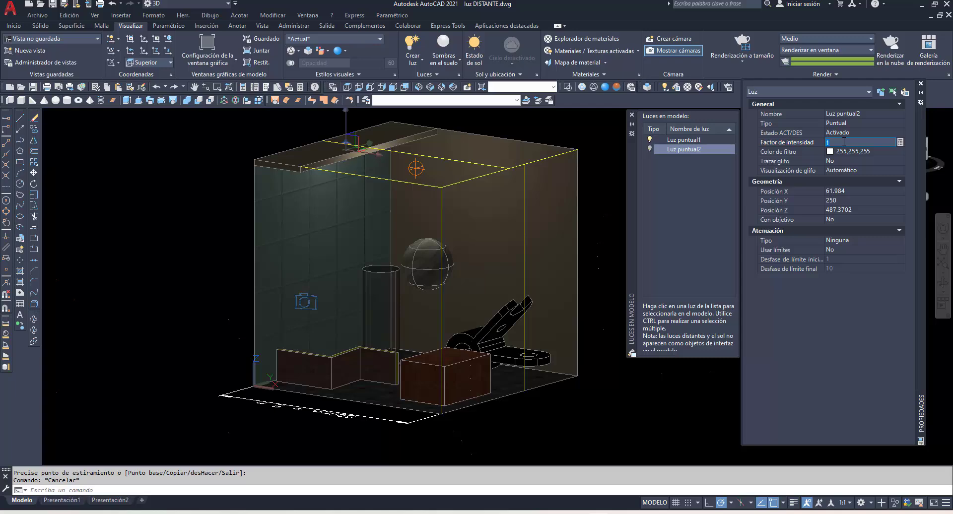
pyautogui.write('10')
pyautogui.press('Return')
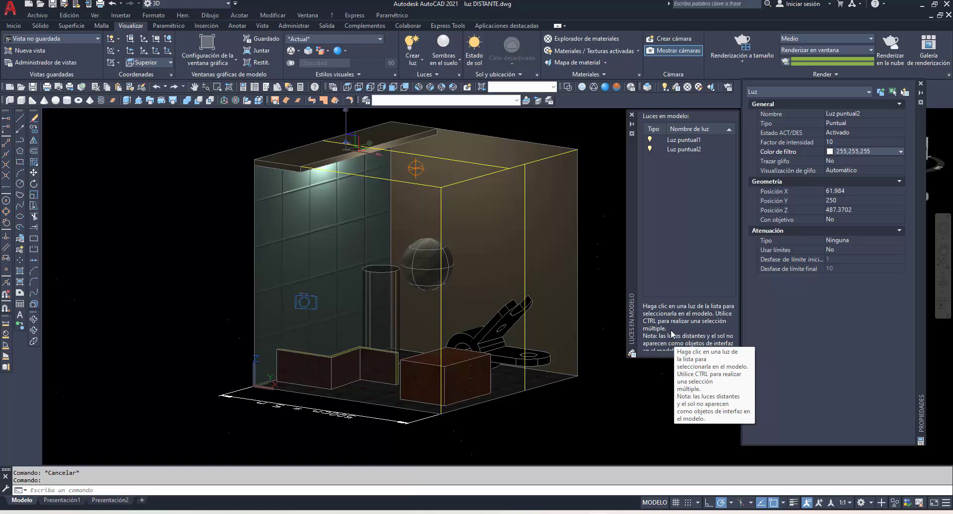
pyautogui.click(835, 142)
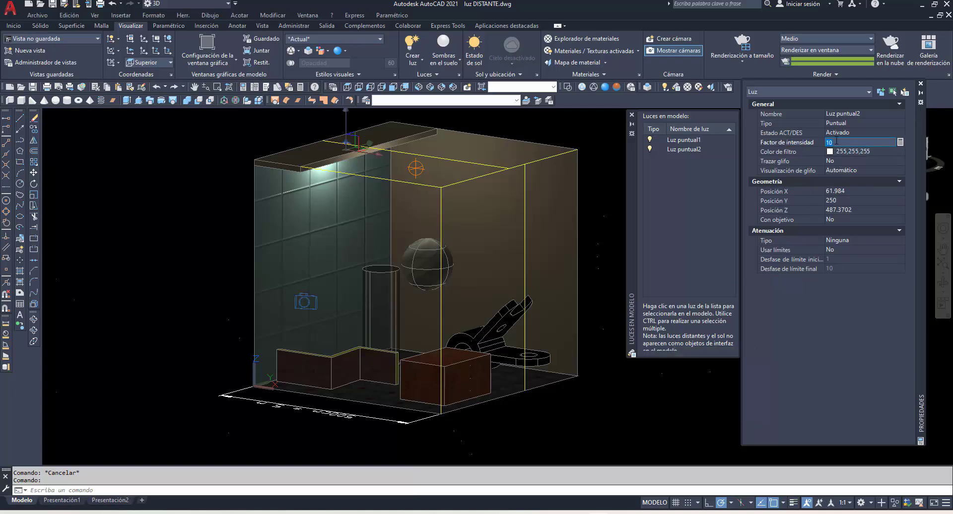
pyautogui.press('Return')
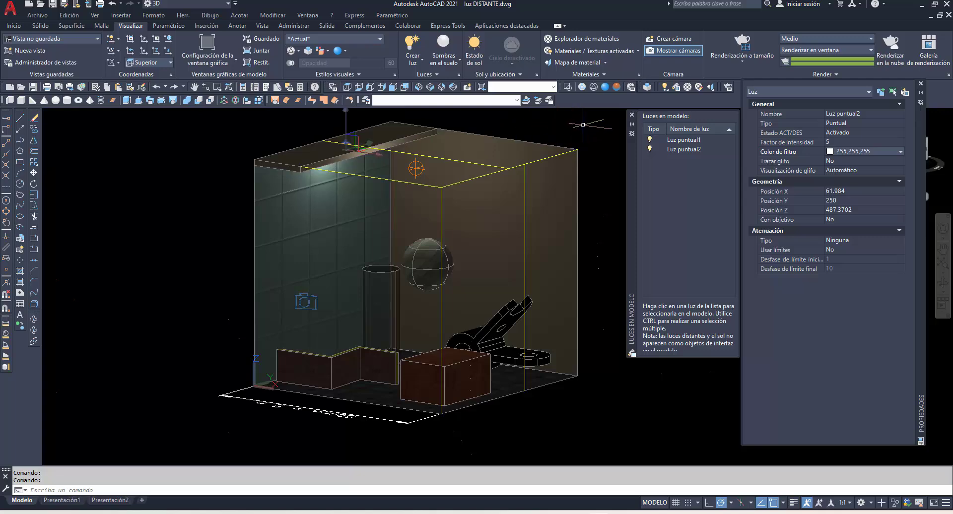
# Switch to the wireframe visual style and copy the second point light along the ceiling strip, using its centre as base point
pyautogui.click(581, 88)
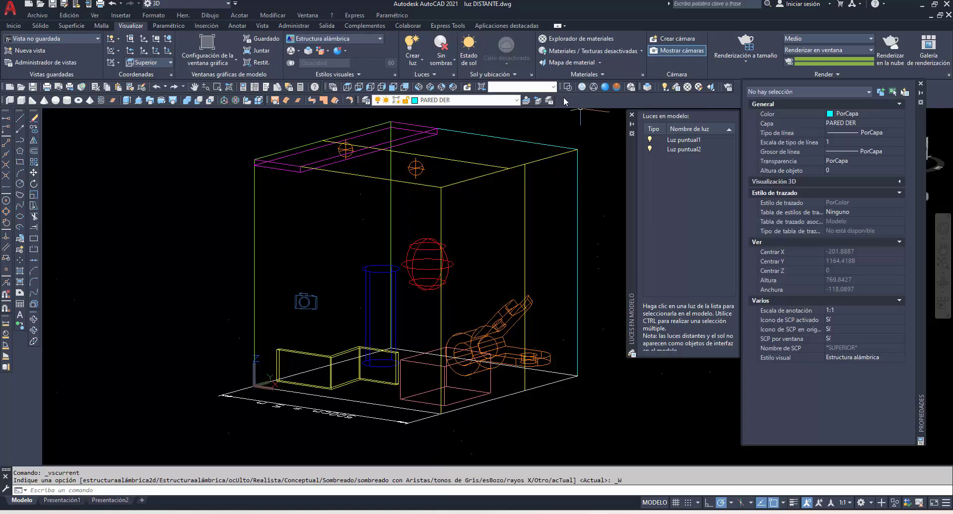
pyautogui.click(33, 129)
pyautogui.click(344, 149)
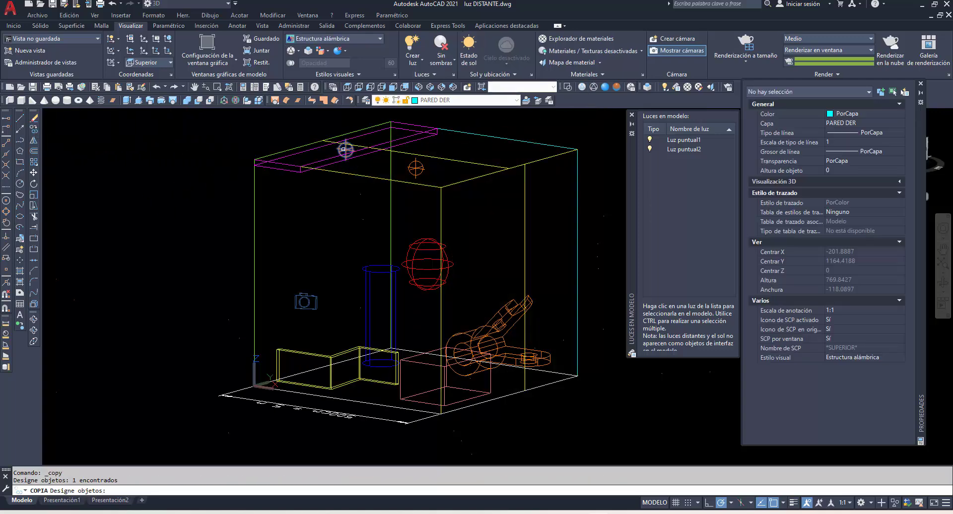
pyautogui.press('Return')
pyautogui.click(345, 149)
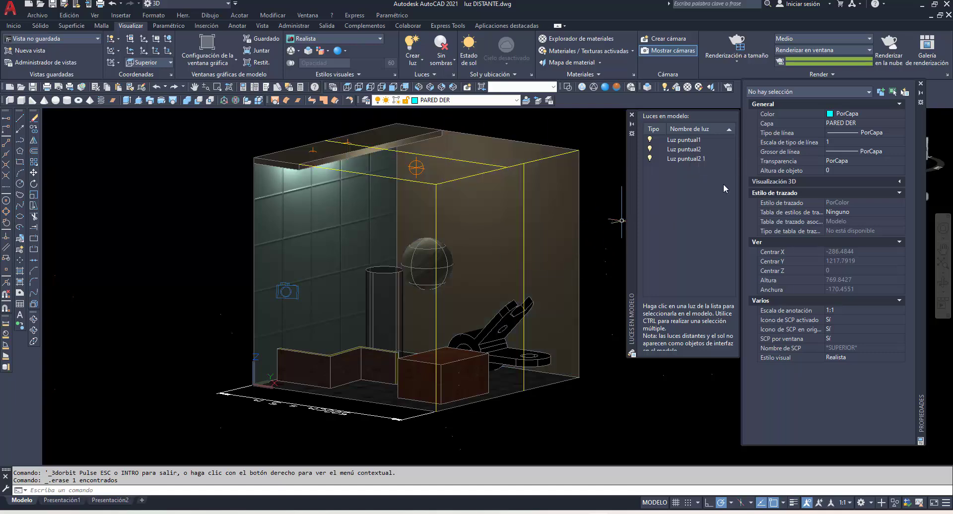
# Select the two ceiling strip lights (Luz puntual2 and Luz puntual2 1), set their state to Desactivado and back to Activado
pyautogui.click(691, 150)
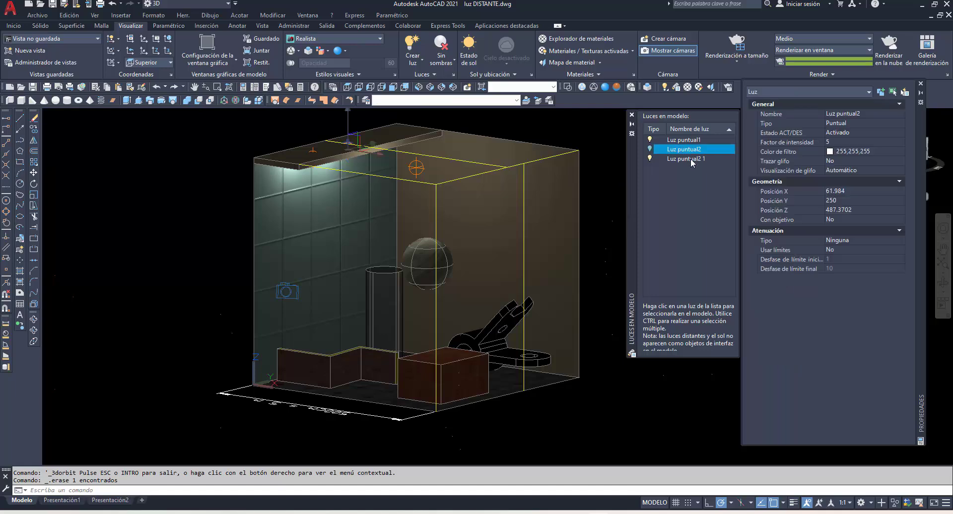
pyautogui.keyDown('ctrl'); pyautogui.click(691, 160); pyautogui.keyUp('ctrl')
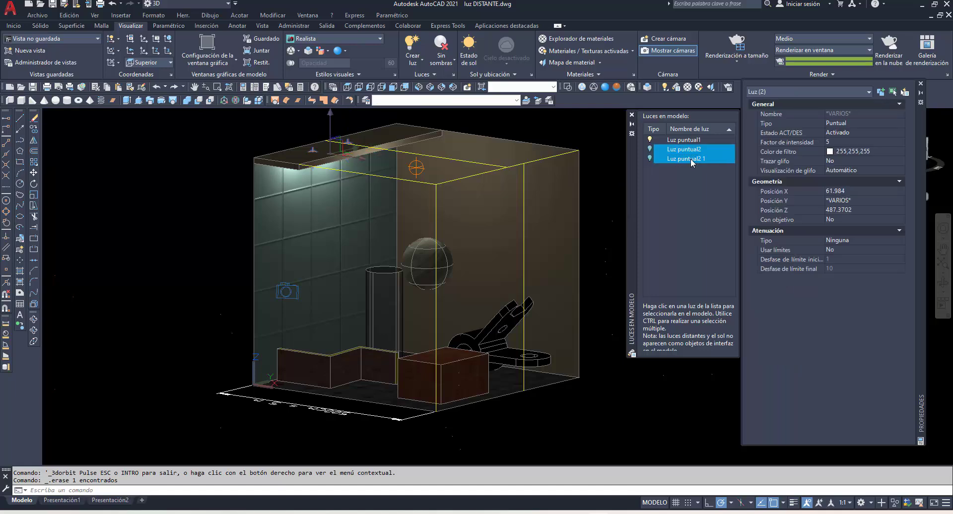
pyautogui.click(861, 132)
pyautogui.click(898, 130)
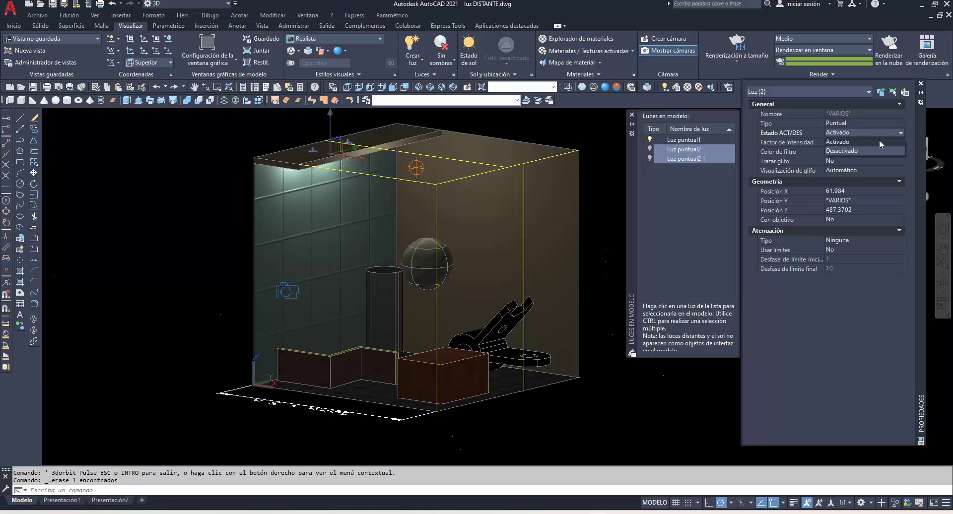
pyautogui.click(869, 150)
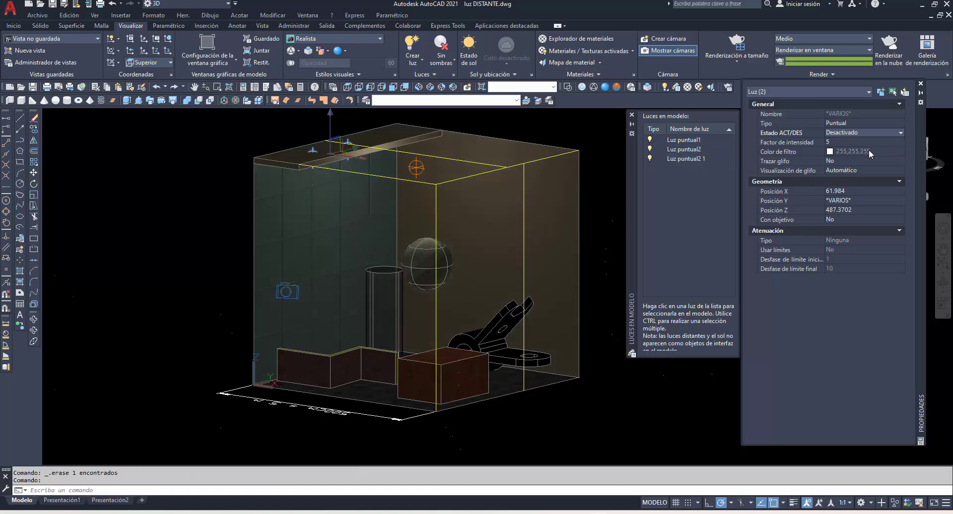
pyautogui.click(880, 132)
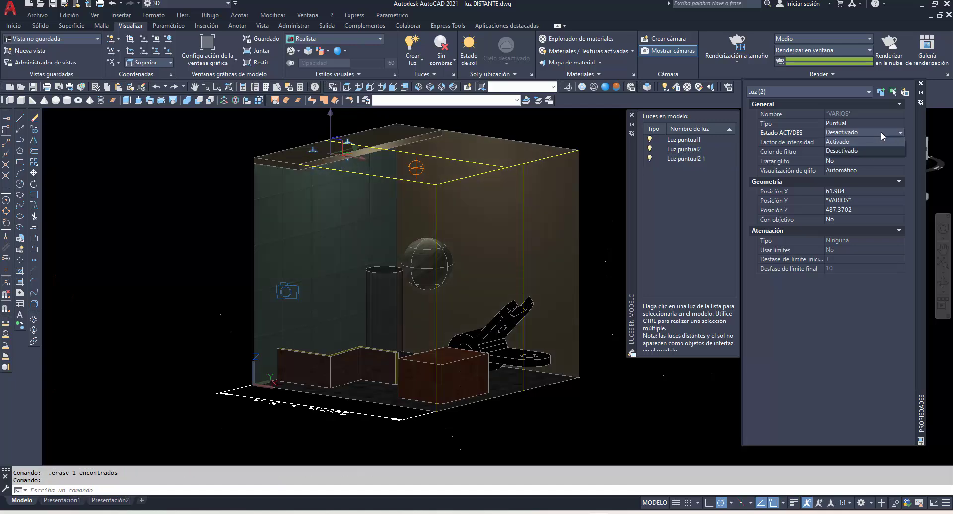
pyautogui.click(865, 140)
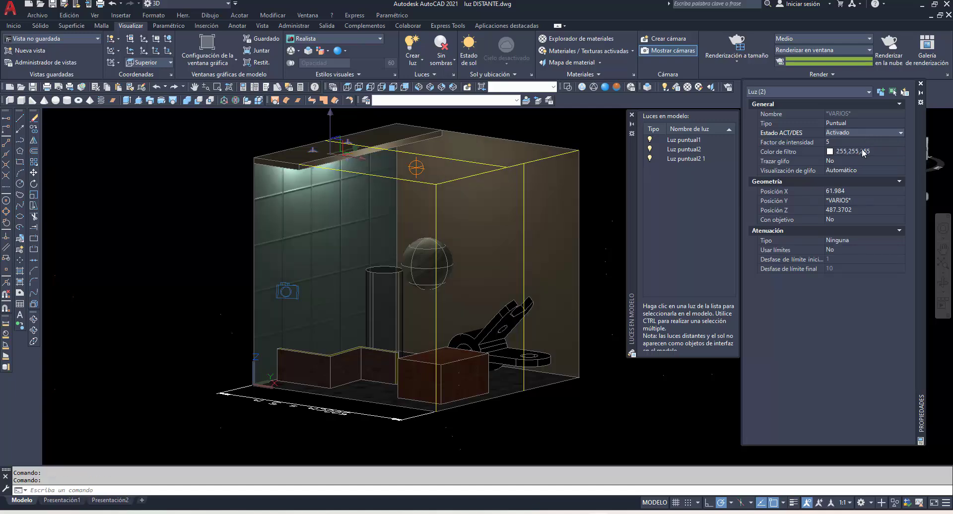
# Set the filter colour of the two ceiling strip lights to Magenta and render the scene to check the effect
pyautogui.click(899, 152)
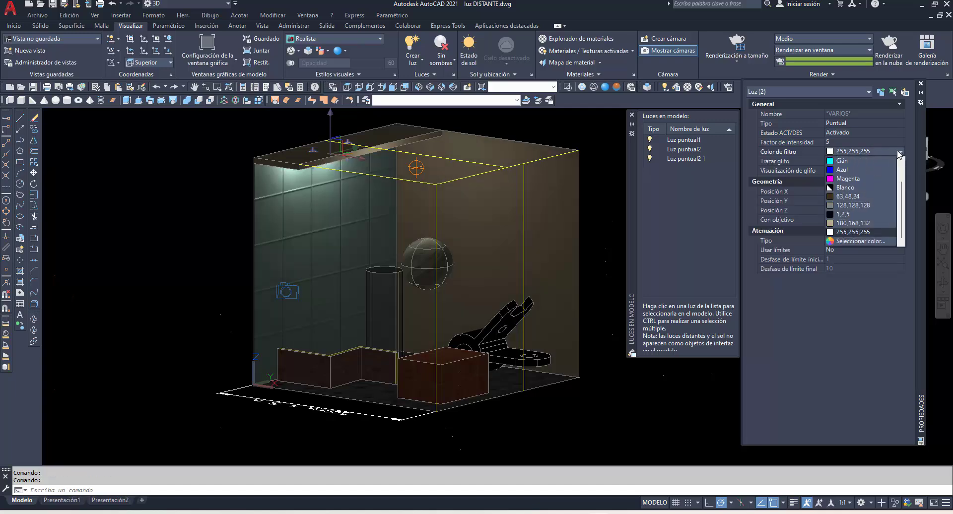
pyautogui.click(853, 178)
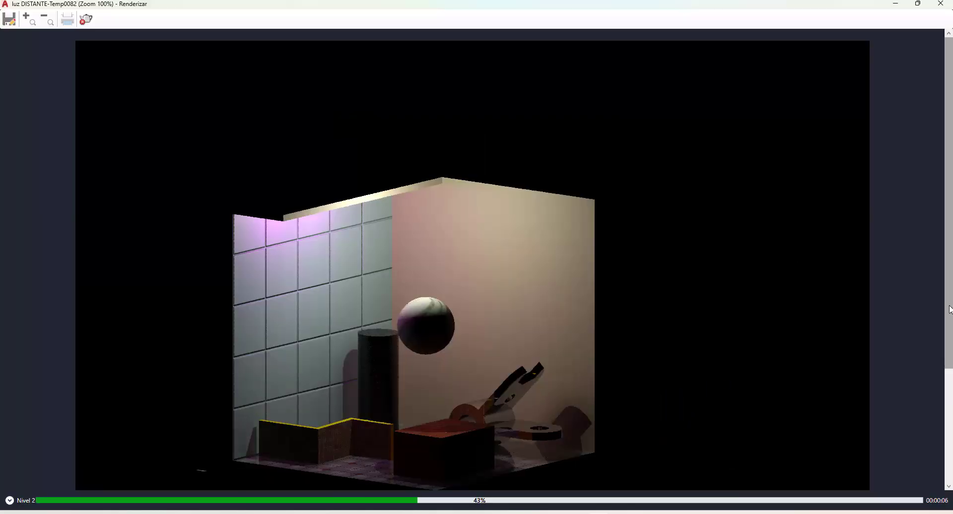
pyautogui.moveTo(948, 310); pyautogui.dragTo(949, 355)
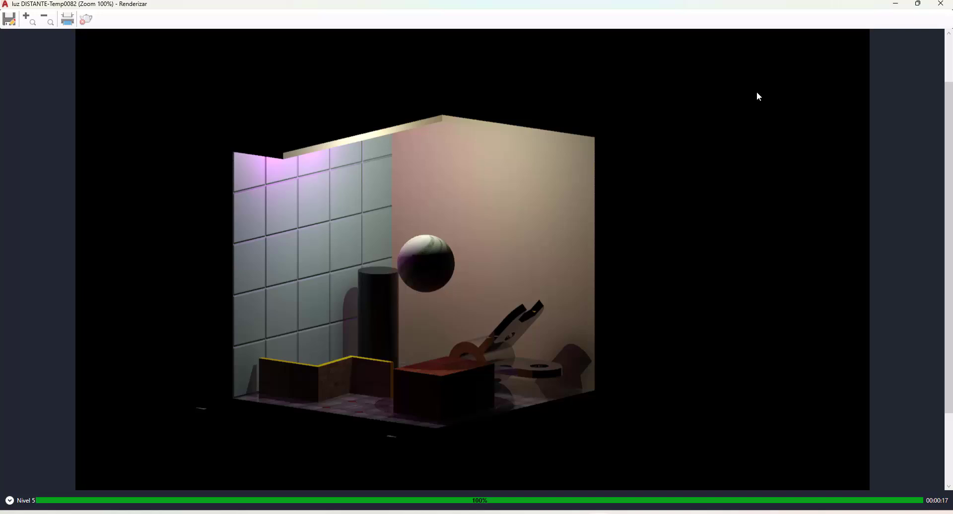
pyautogui.click(941, 4)
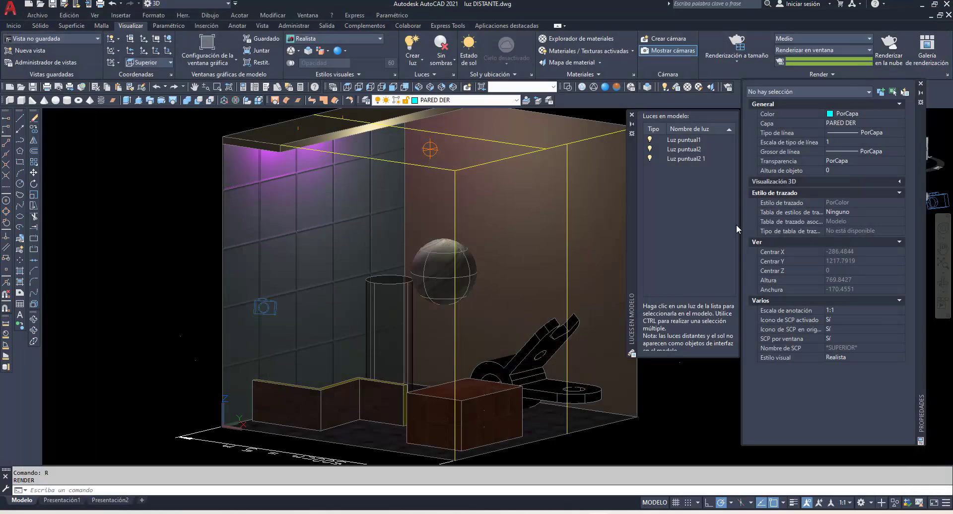
# Select the central point light (Luz puntual1) and lower it straight down to about Z 107
pyautogui.click(516, 100)
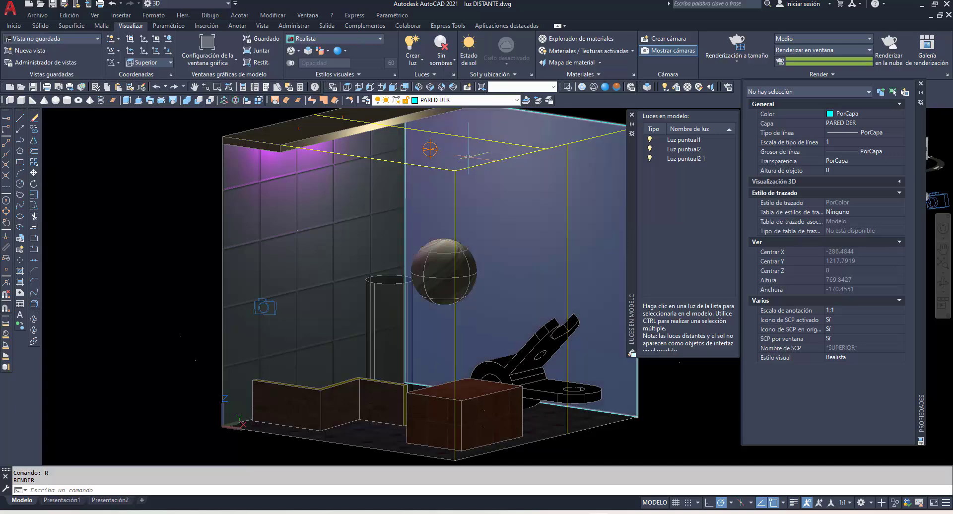
pyautogui.click(430, 149)
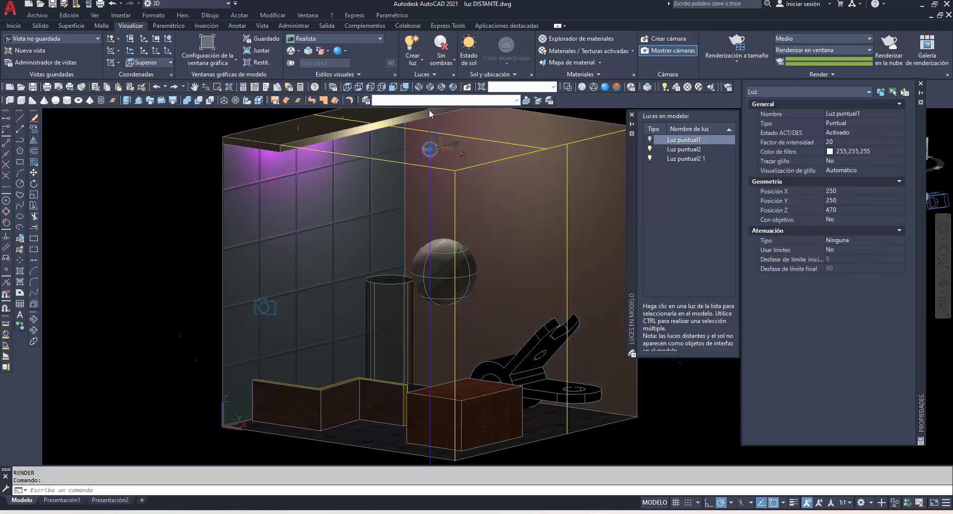
pyautogui.click(430, 148)
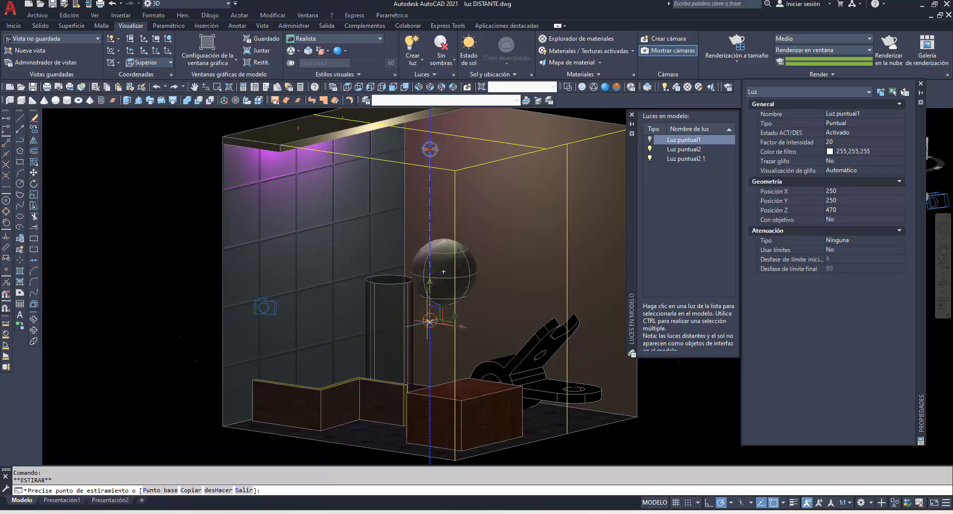
pyautogui.click(430, 350)
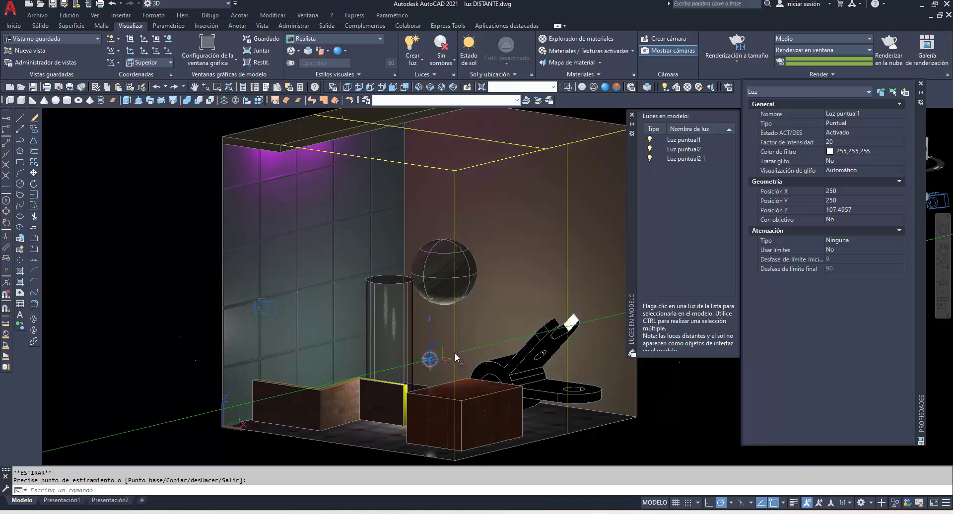
# Slide the central point light along the Y axis to about Y 192 and on to about Y 80, behind the low brick wall
pyautogui.click(430, 358)
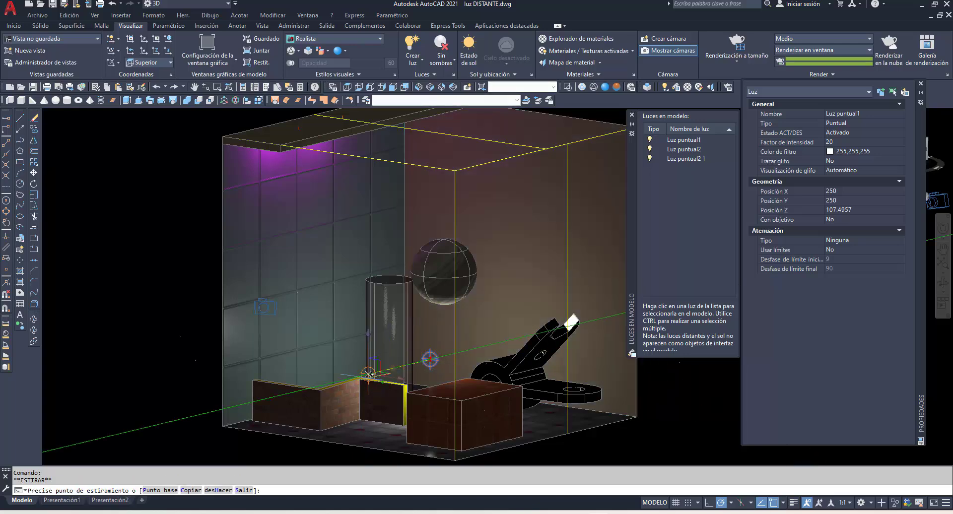
pyautogui.click(408, 365)
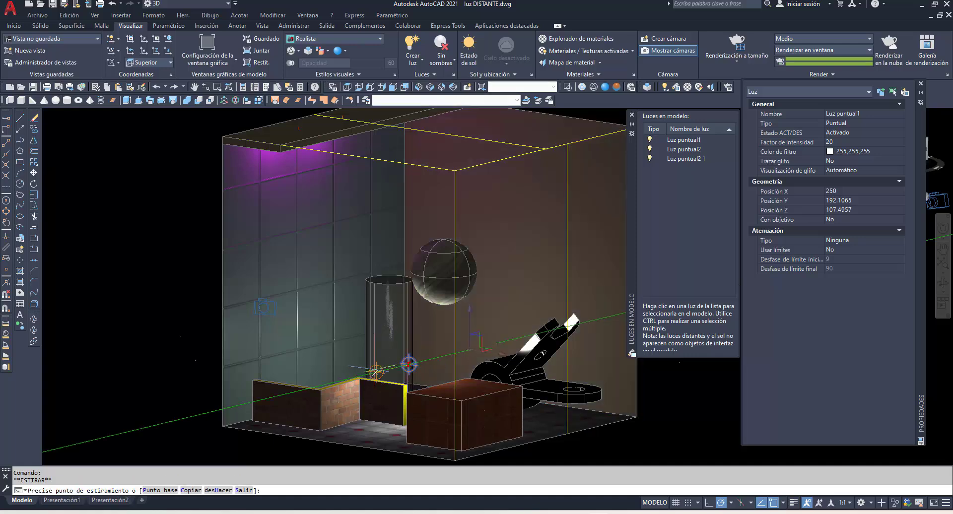
pyautogui.click(469, 350)
pyautogui.click(338, 454)
# Lower the central point light beside the brick wall to about Z 52 and set its Position Z to 1
pyautogui.scroll(5, 338, 454)
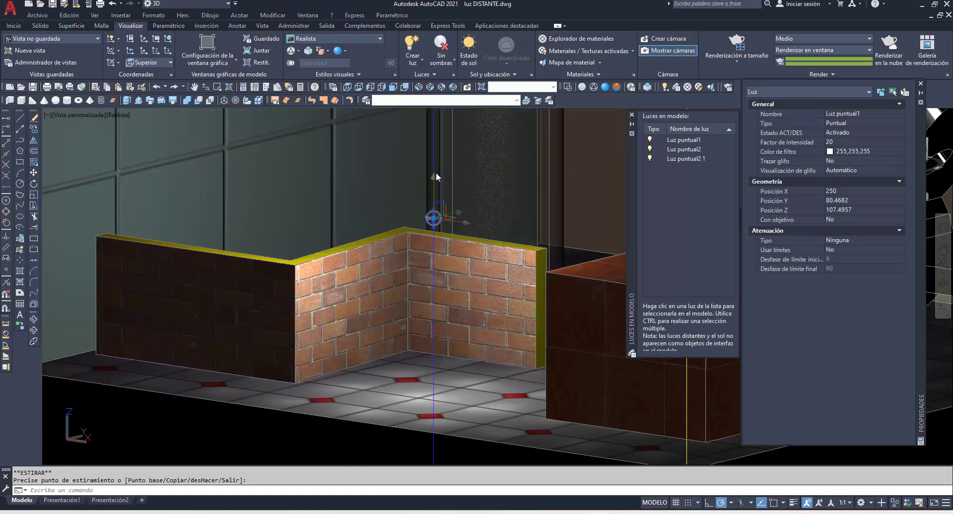
pyautogui.click(433, 217)
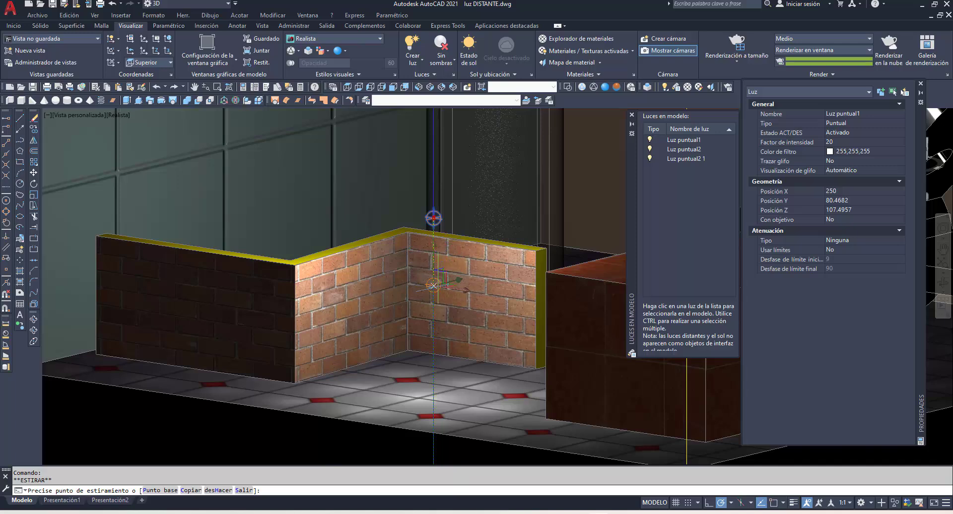
pyautogui.click(433, 306)
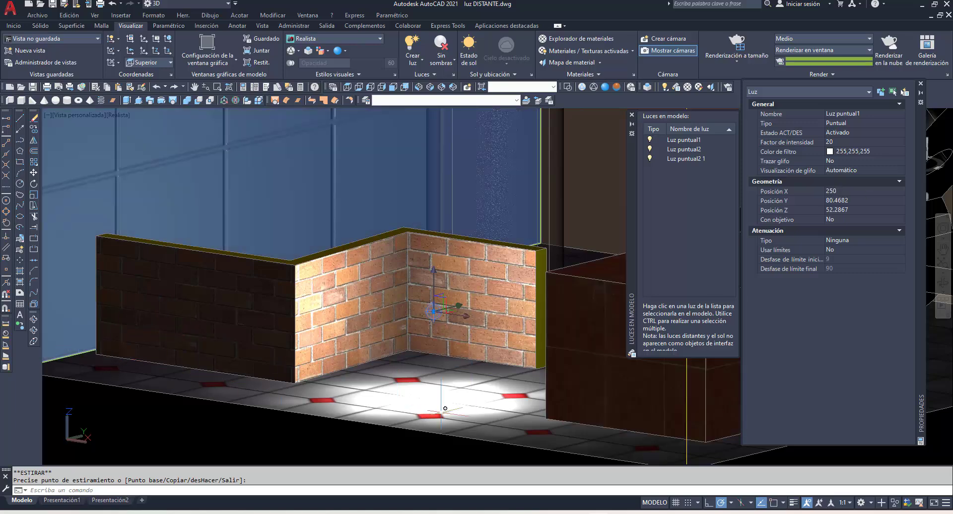
pyautogui.click(840, 210)
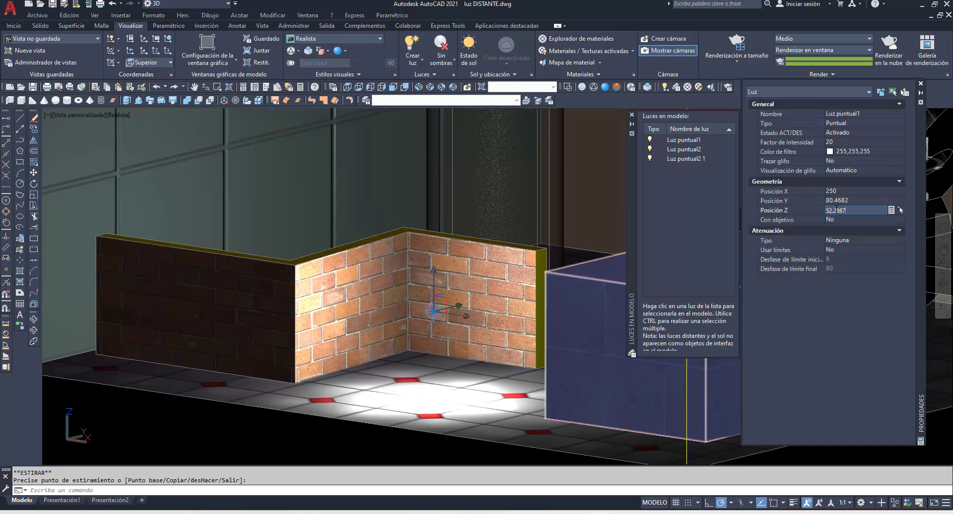
pyautogui.write('1')
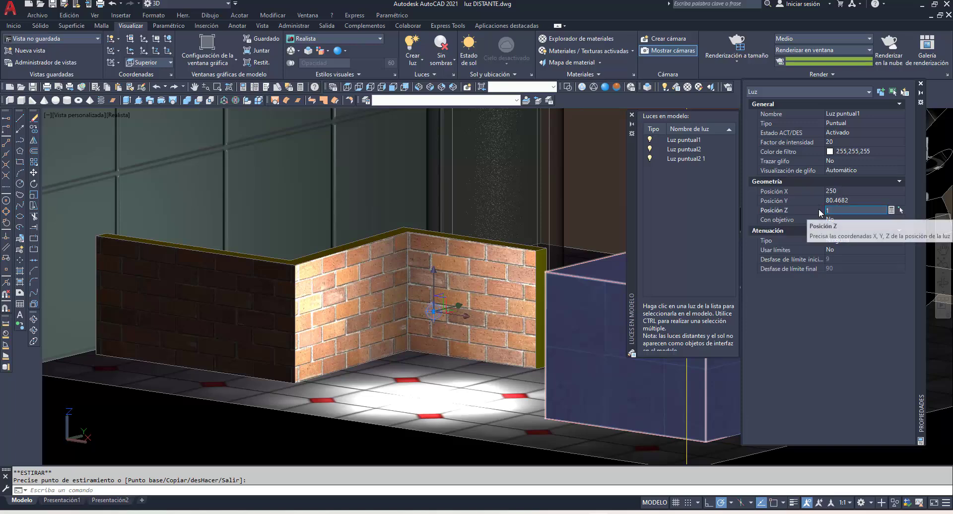
pyautogui.press('Return')
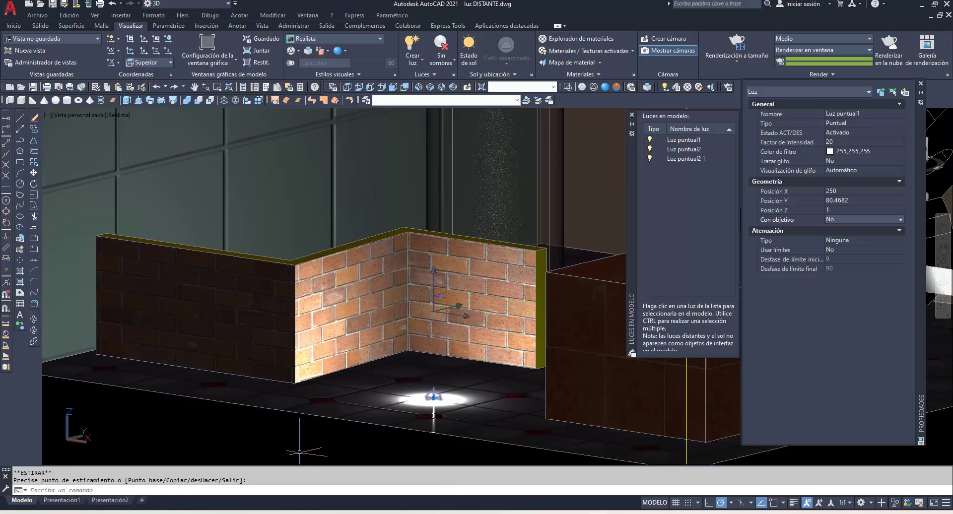
pyautogui.press('Escape')
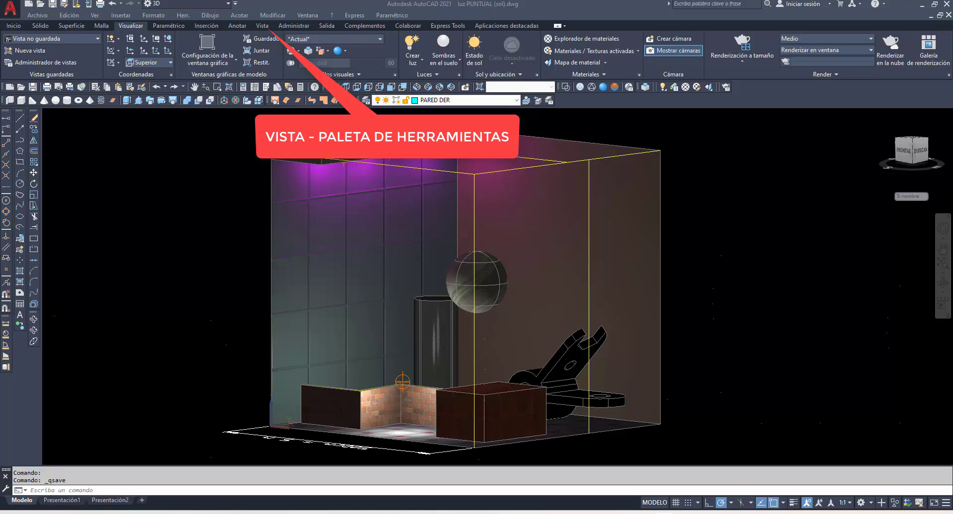
# Show the tool palettes and look through the hatch, table and generic light sets up to the fluorescent lamps
pyautogui.click(263, 28)
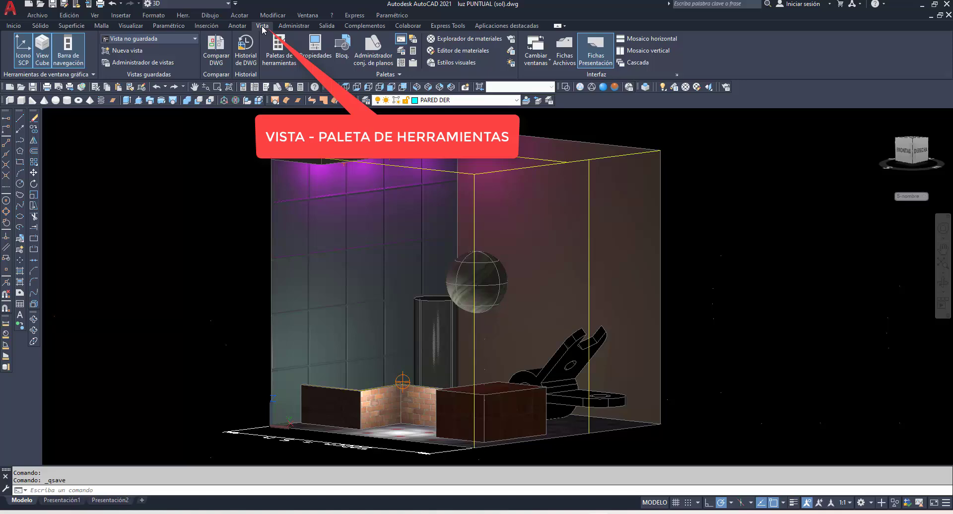
pyautogui.click(283, 56)
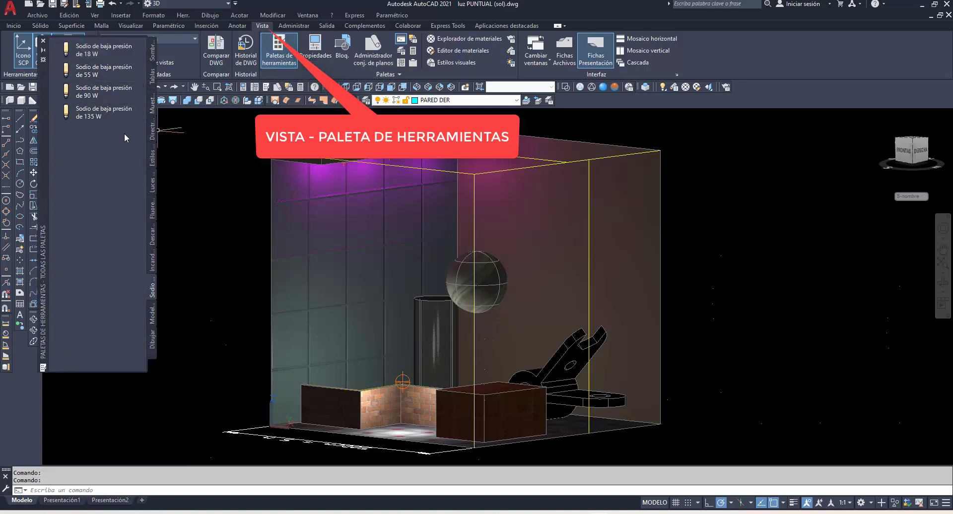
pyautogui.click(154, 70)
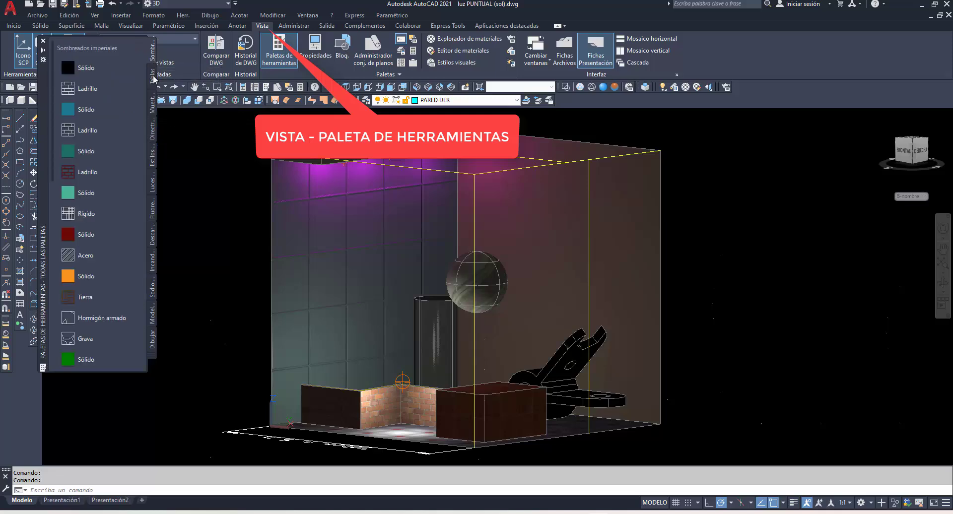
pyautogui.click(153, 80)
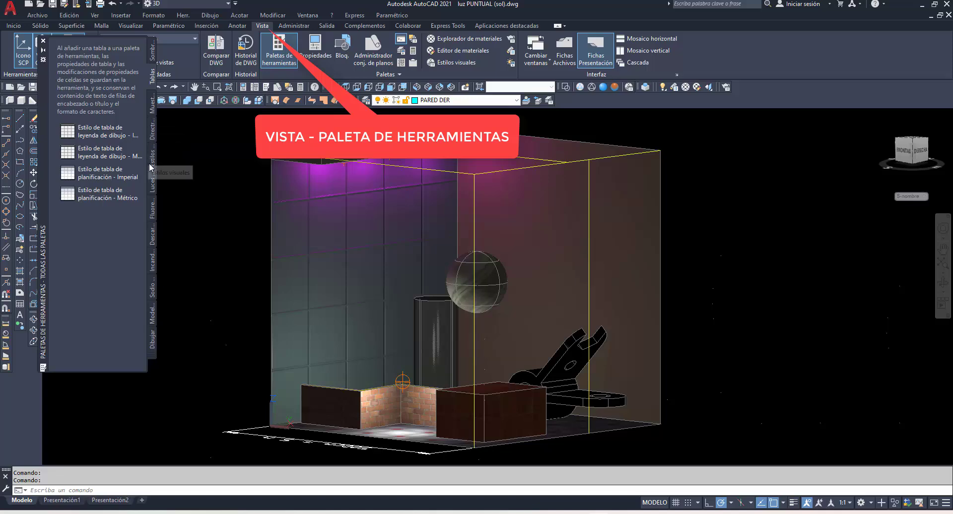
pyautogui.click(153, 185)
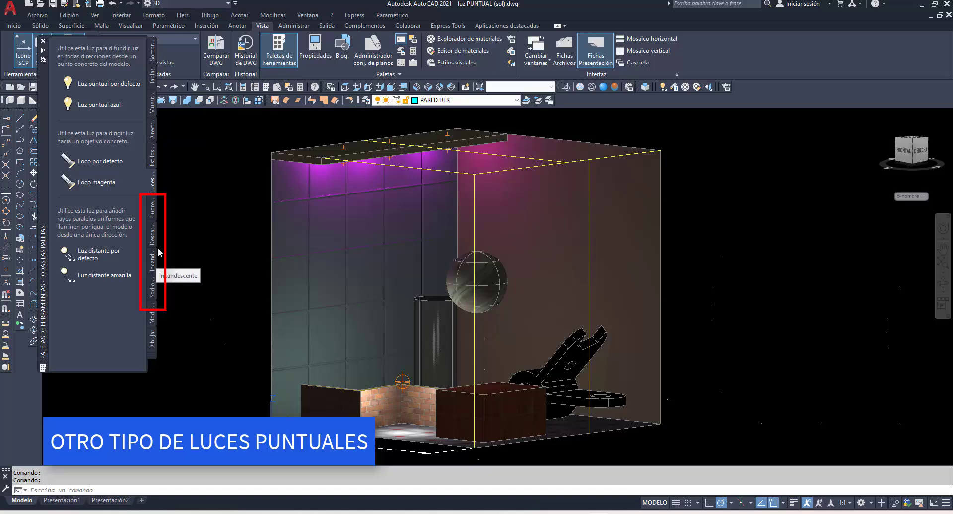
pyautogui.click(153, 210)
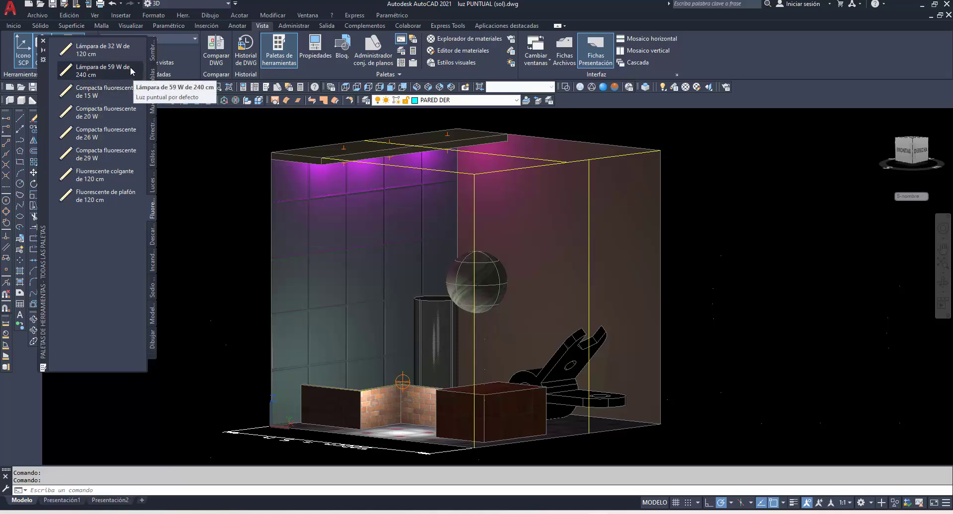
# Insert a Compacta fluorescente de 29 W light at the room's ceiling, switching the drawing to photometric international units
pyautogui.click(105, 155)
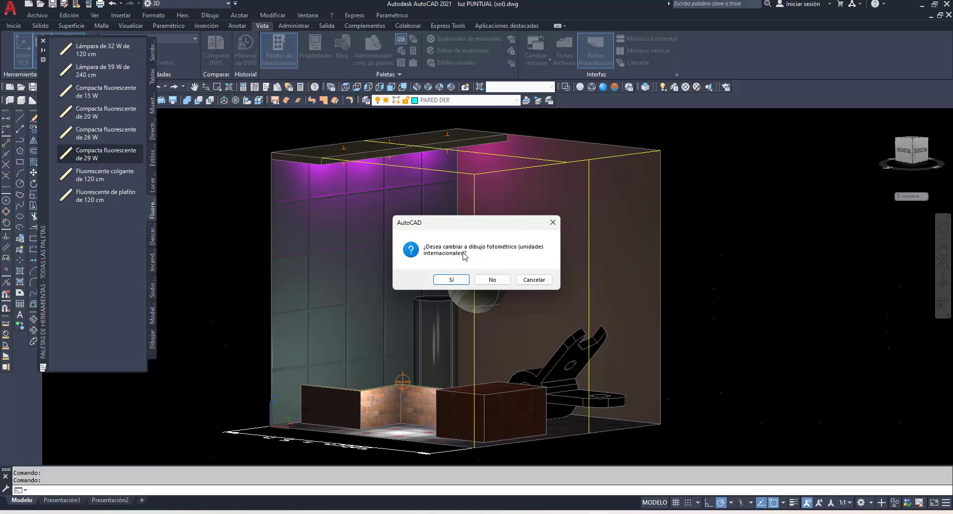
pyautogui.click(454, 280)
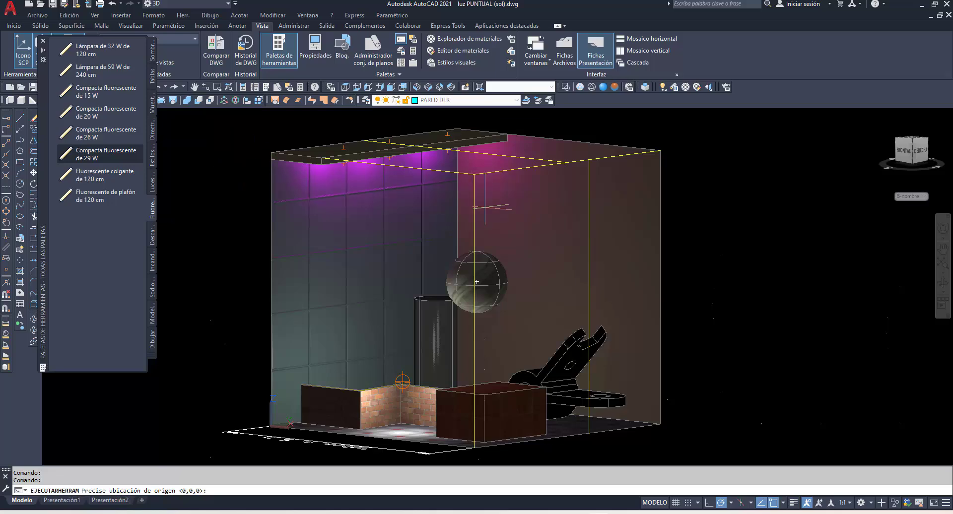
pyautogui.click(466, 152)
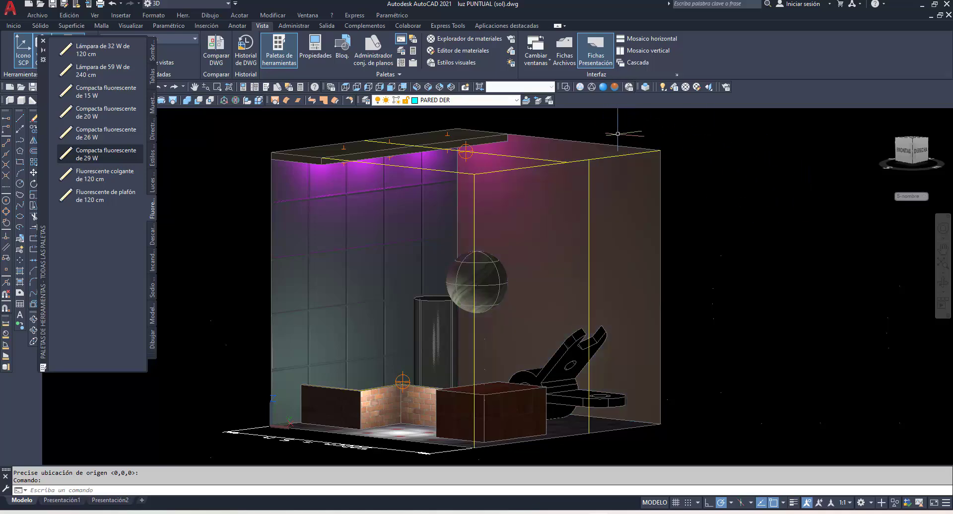
# Check the drawing's lighting unit options and keep the international lighting units selected
pyautogui.click(137, 27)
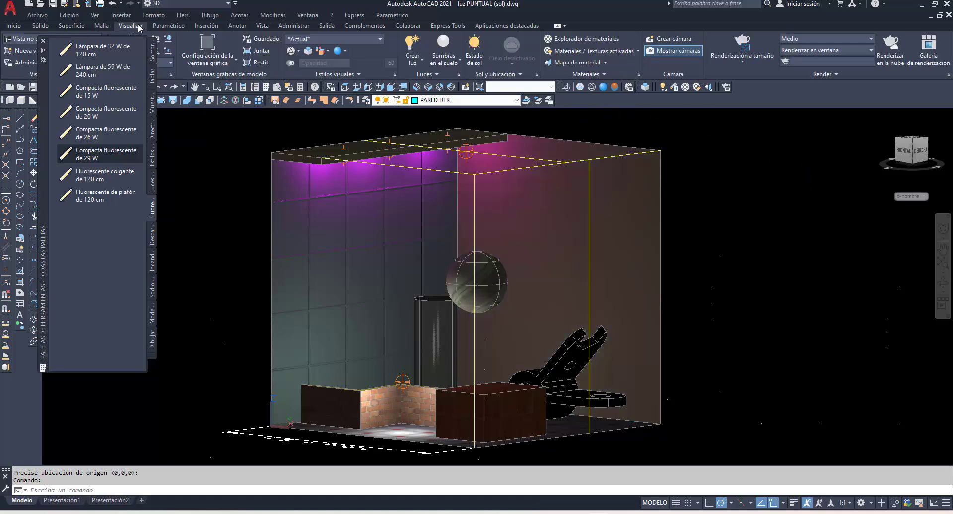
pyautogui.click(437, 75)
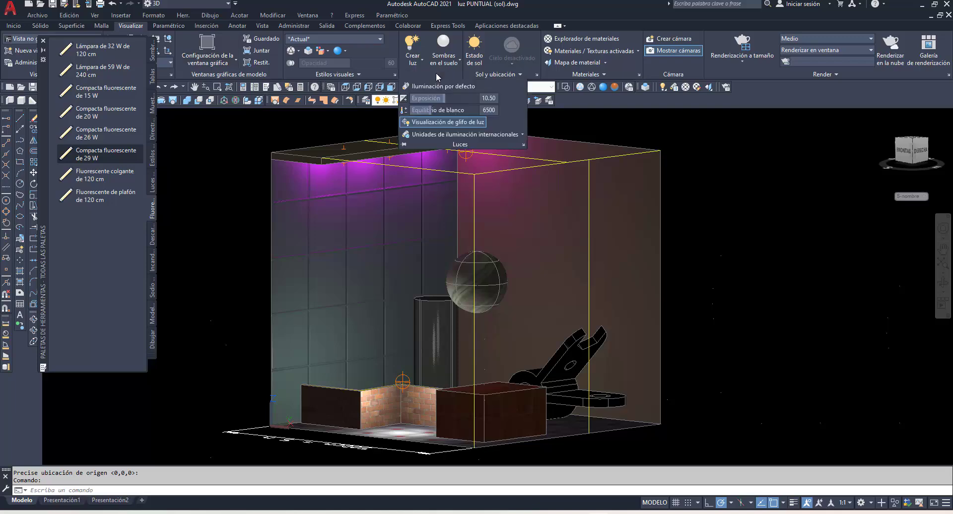
pyautogui.click(521, 135)
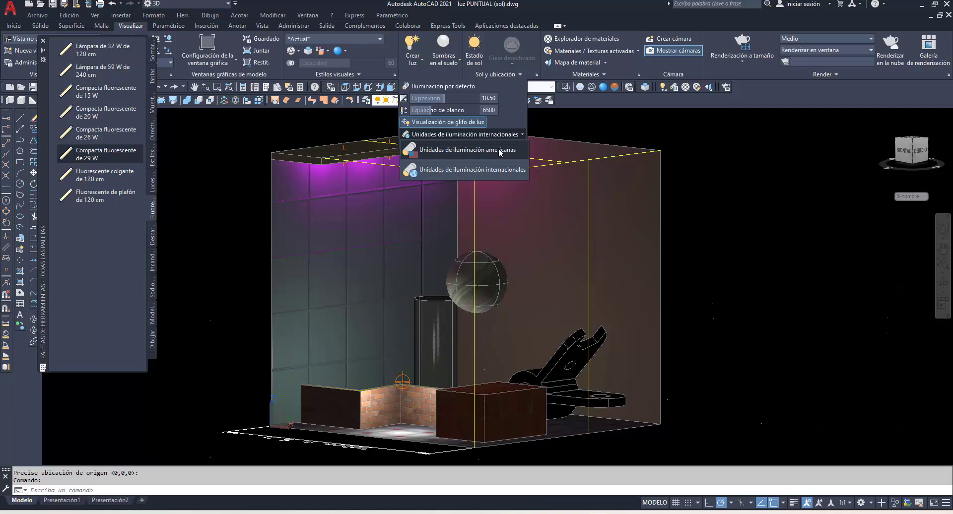
pyautogui.click(480, 171)
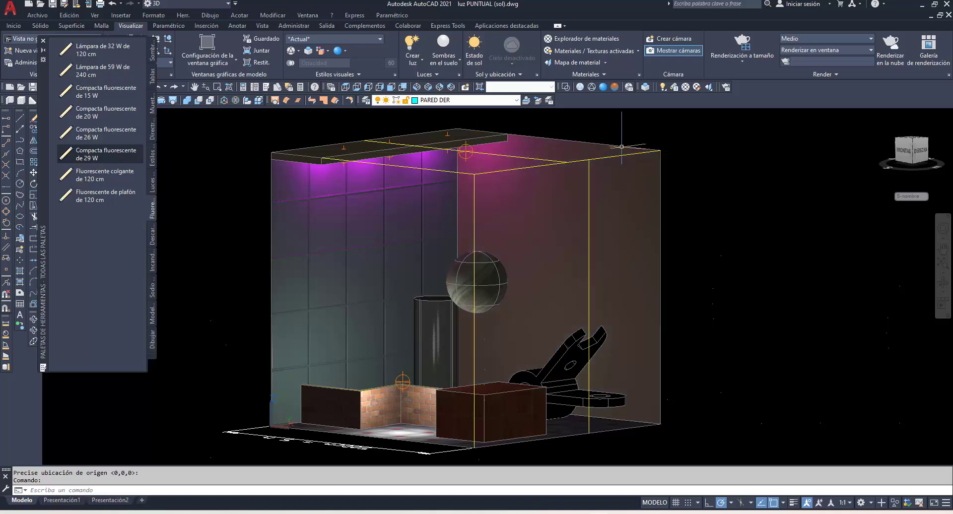
# List the lights in the model and open the properties of Luz puntual3
pyautogui.click(673, 88)
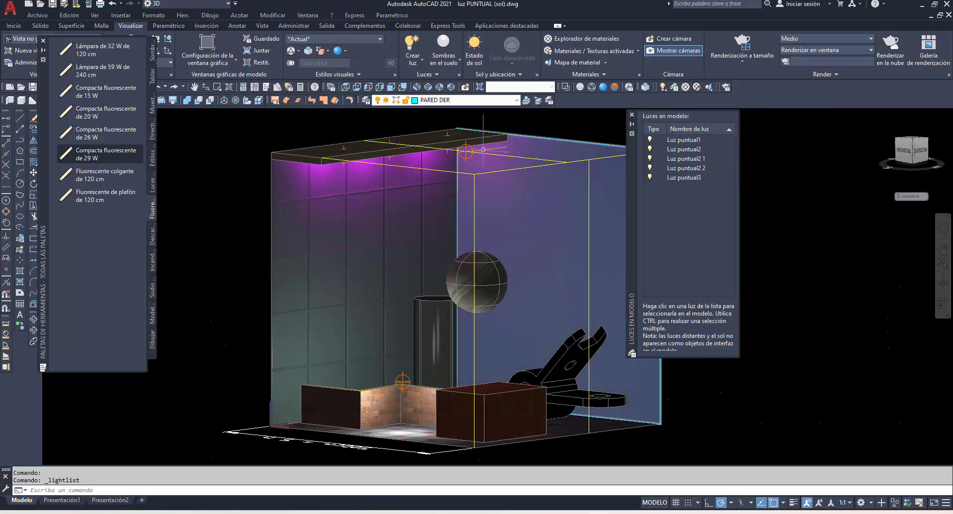
pyautogui.click(683, 177)
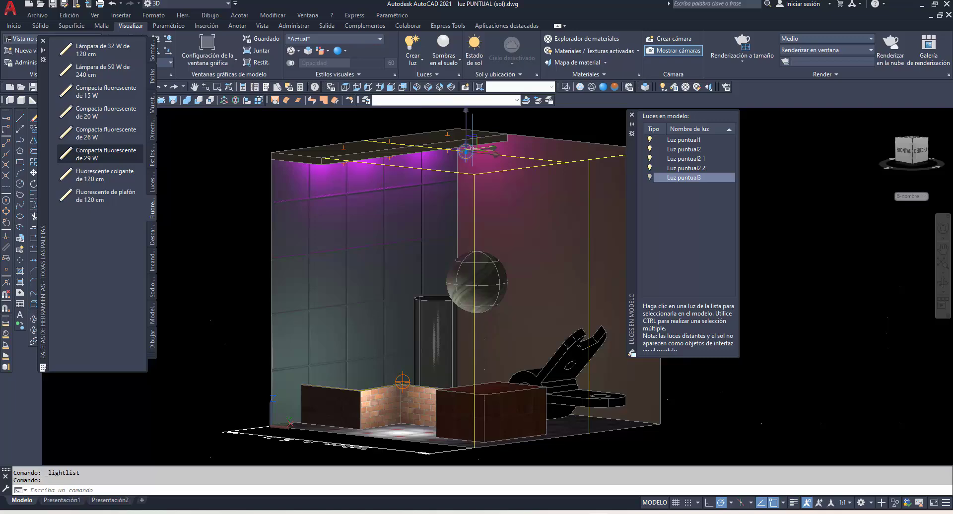
pyautogui.doubleClick(686, 178)
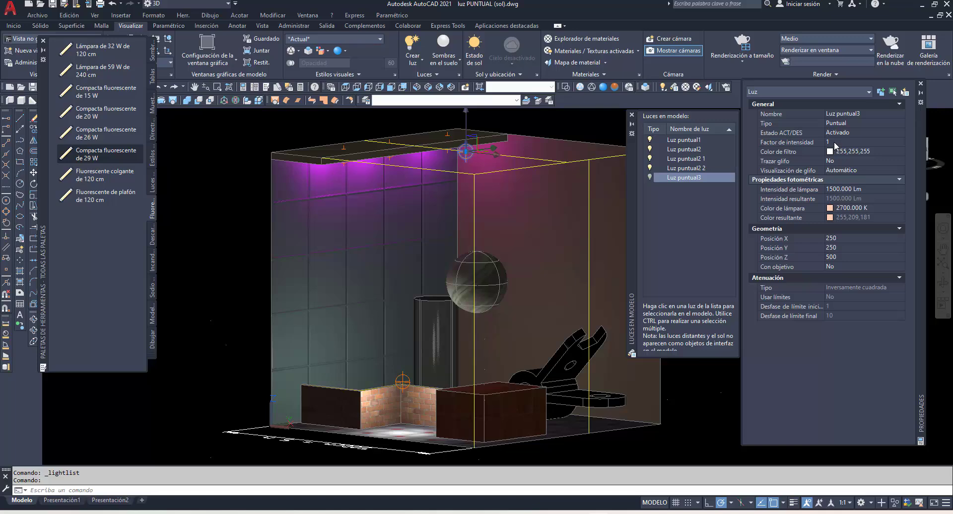
# Switch off the four point lights Luz puntual1, Luz puntual2, Luz puntual2 1 and Luz puntual2 2 together
pyautogui.click(701, 170)
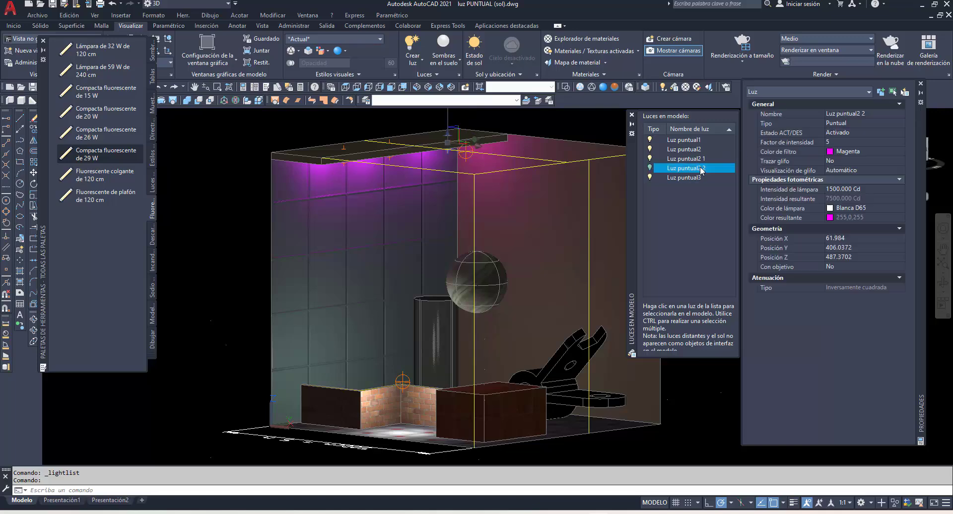
pyautogui.click(695, 155)
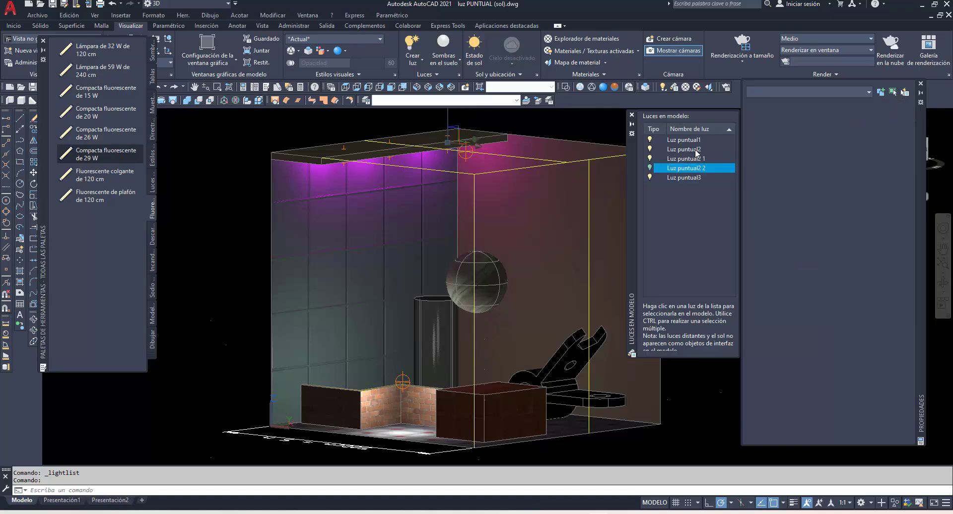
pyautogui.keyDown('shift'); pyautogui.click(697, 149); pyautogui.keyUp('shift')
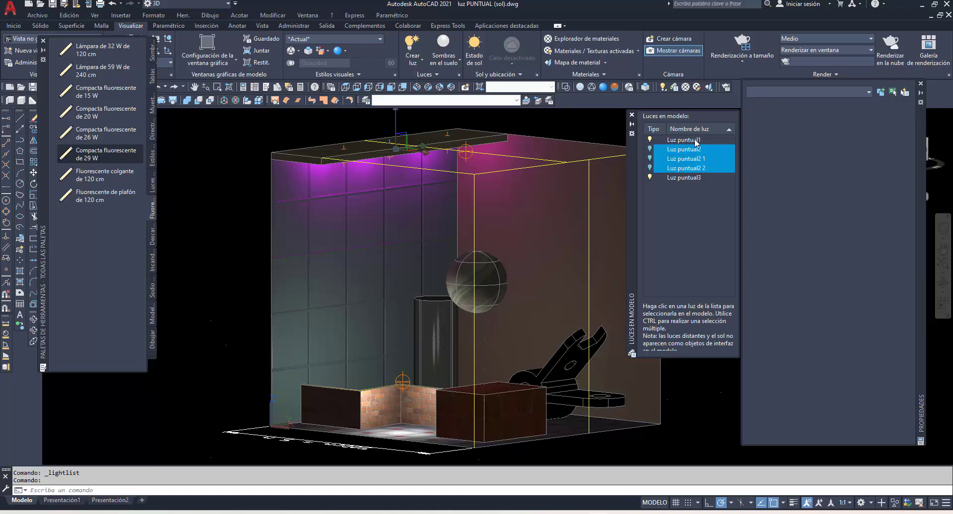
pyautogui.keyDown('shift'); pyautogui.click(696, 142); pyautogui.keyUp('shift')
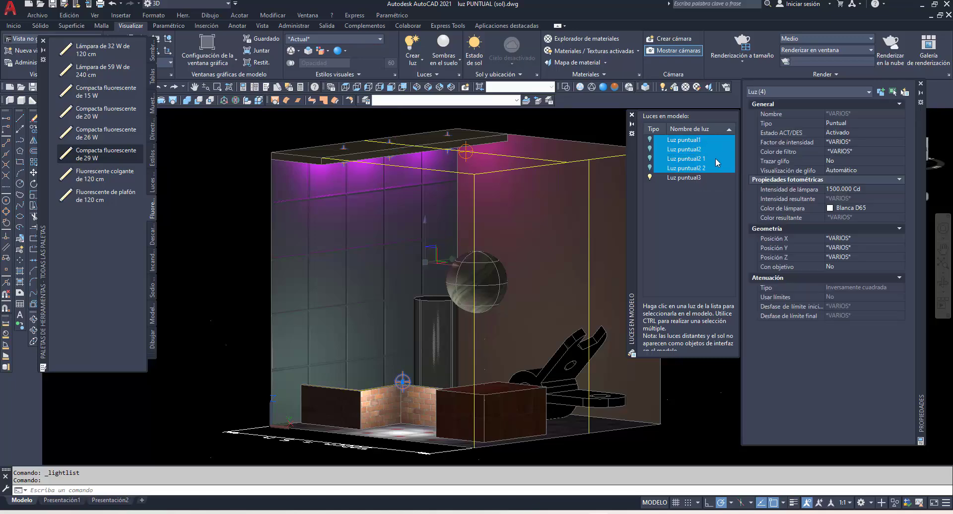
pyautogui.click(848, 133)
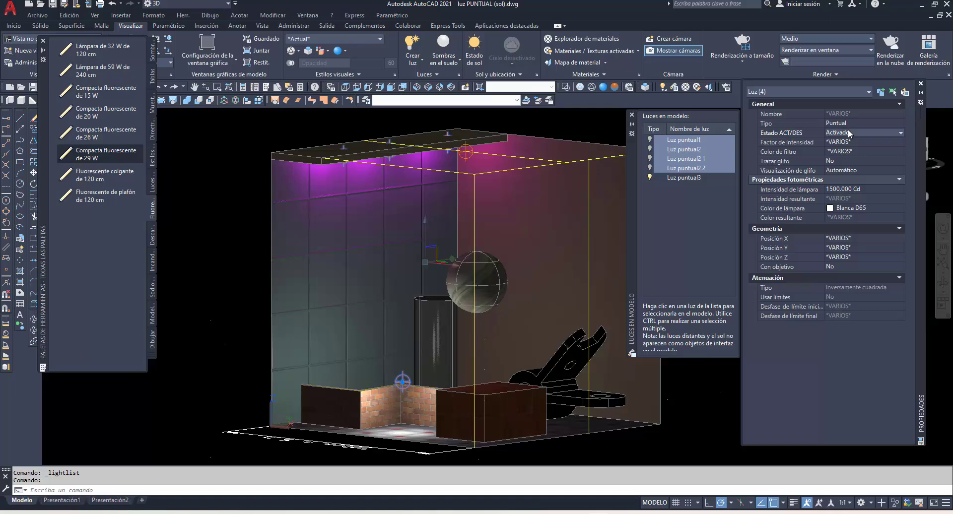
pyautogui.click(862, 130)
pyautogui.click(848, 152)
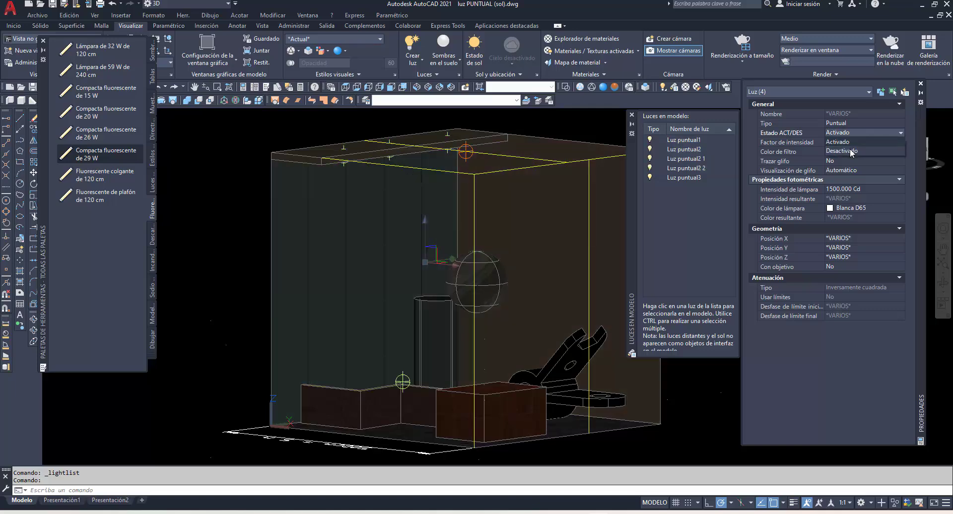
# Raise the intensity factor of the ceiling light Luz puntual3 to 10, to 1000 and on to 2500
pyautogui.click(468, 158)
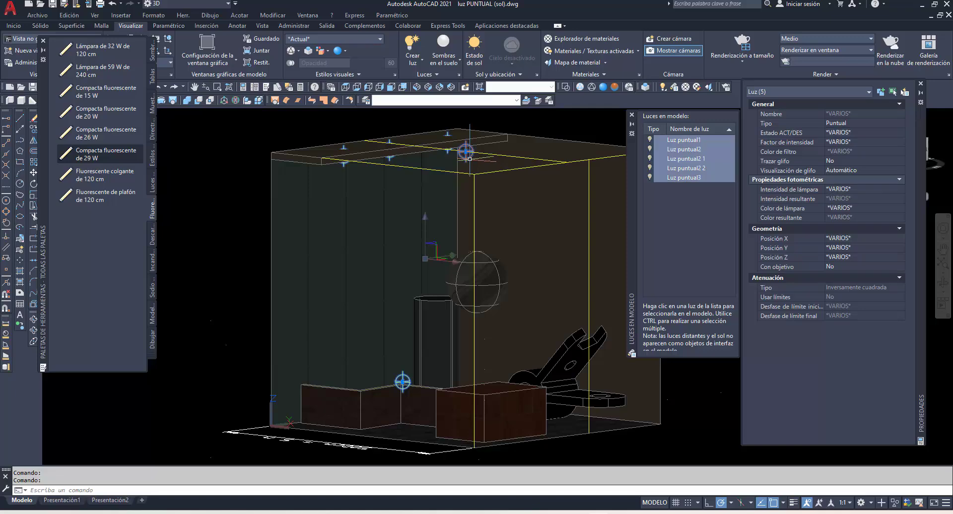
pyautogui.click(697, 180)
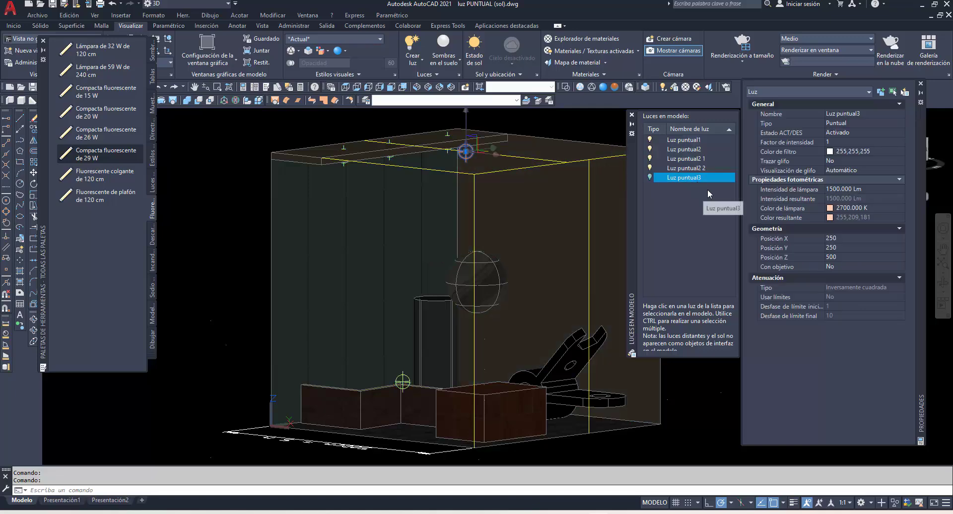
pyautogui.click(830, 141)
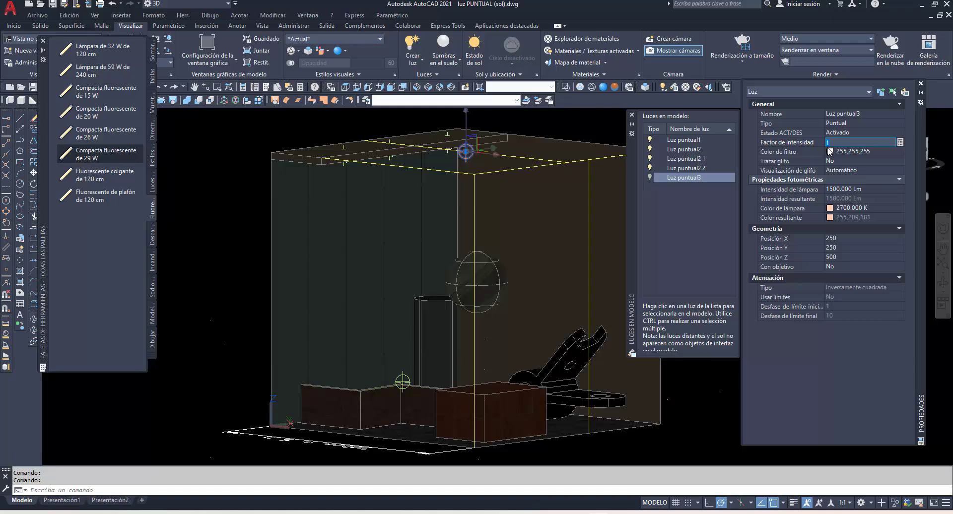
pyautogui.write('10')
pyautogui.press('Return')
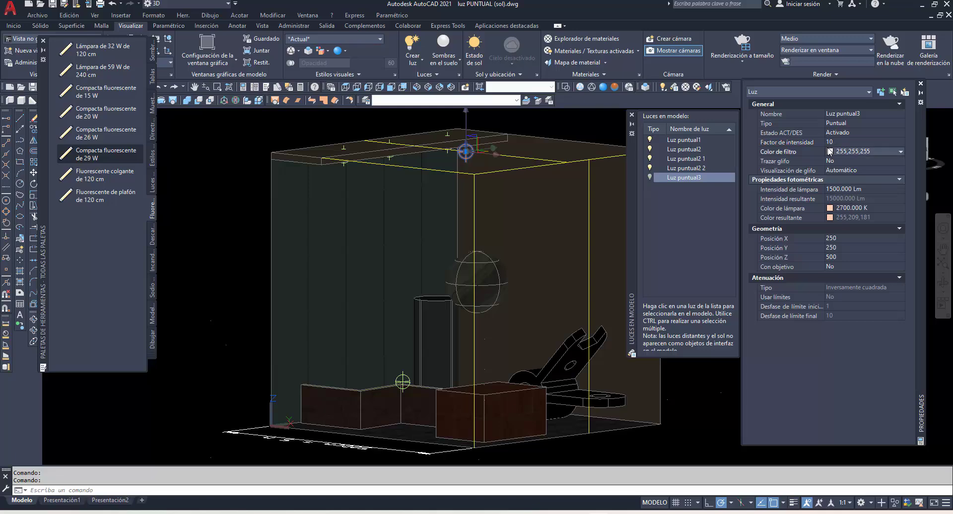
pyautogui.click(836, 143)
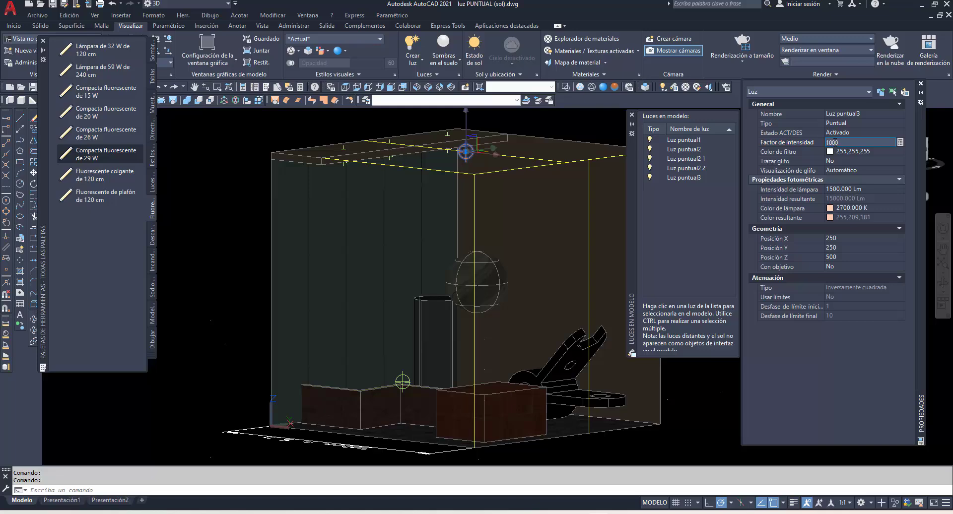
pyautogui.press('Return')
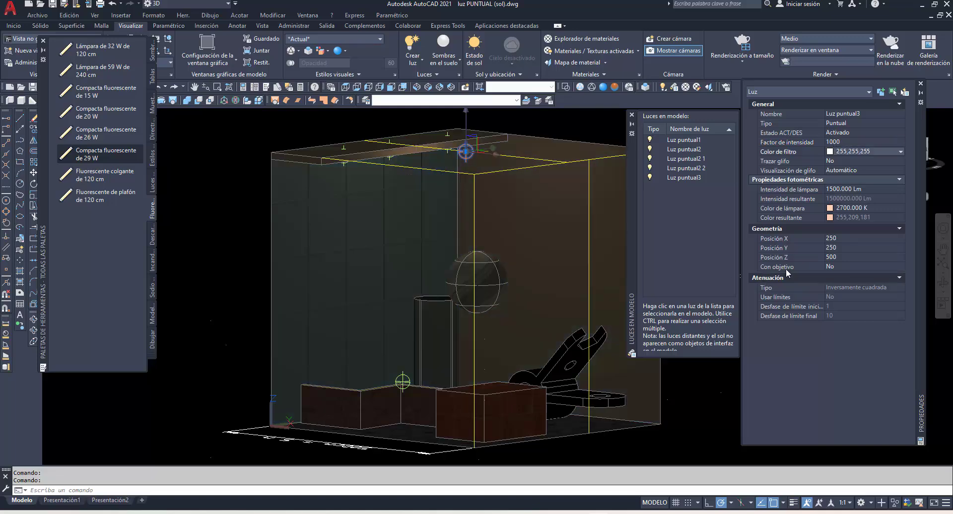
pyautogui.click(847, 143)
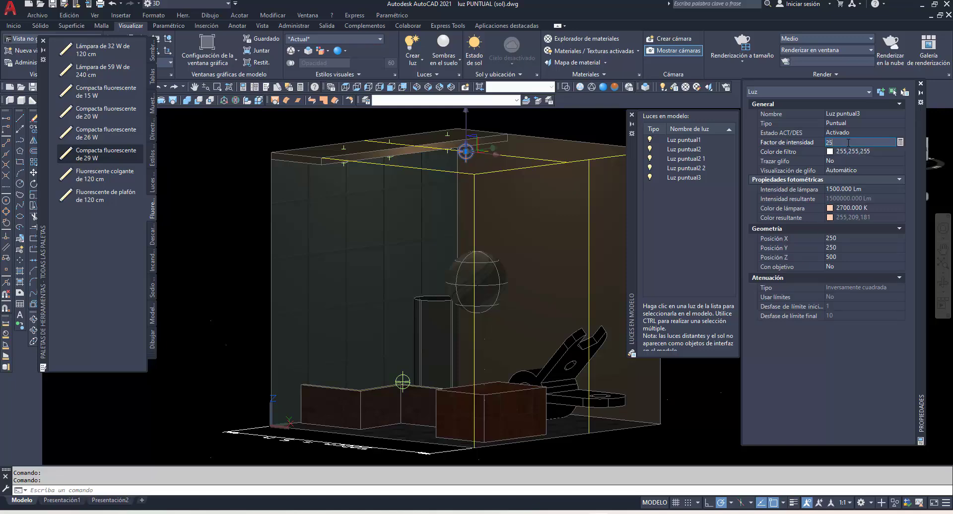
pyautogui.press('Return')
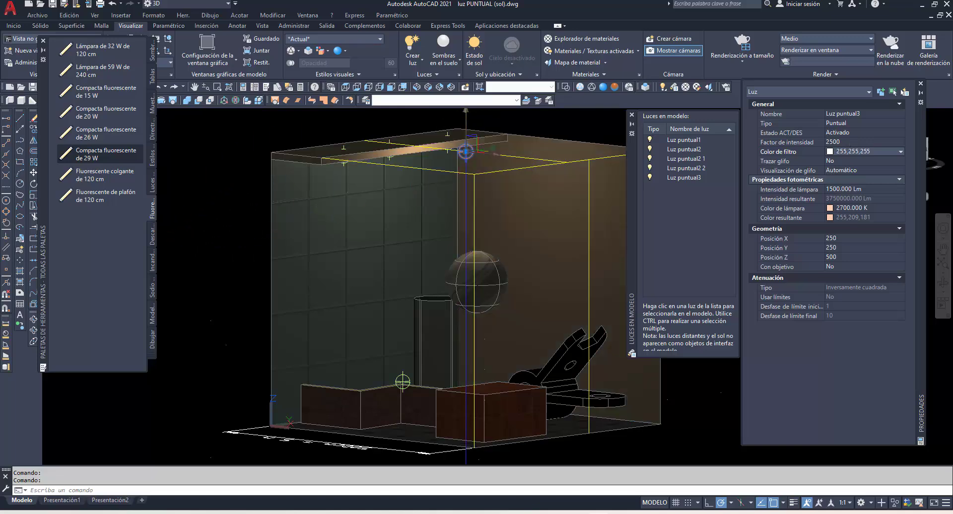
# Lower Luz puntual3 along the Z axis to about Z 426 and set its intensity factor to 5000
pyautogui.click(465, 152)
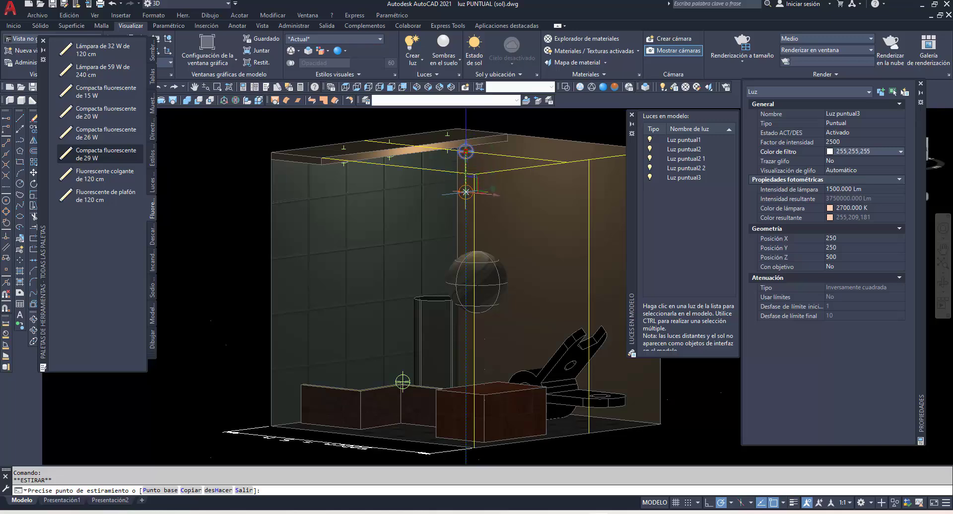
pyautogui.click(465, 192)
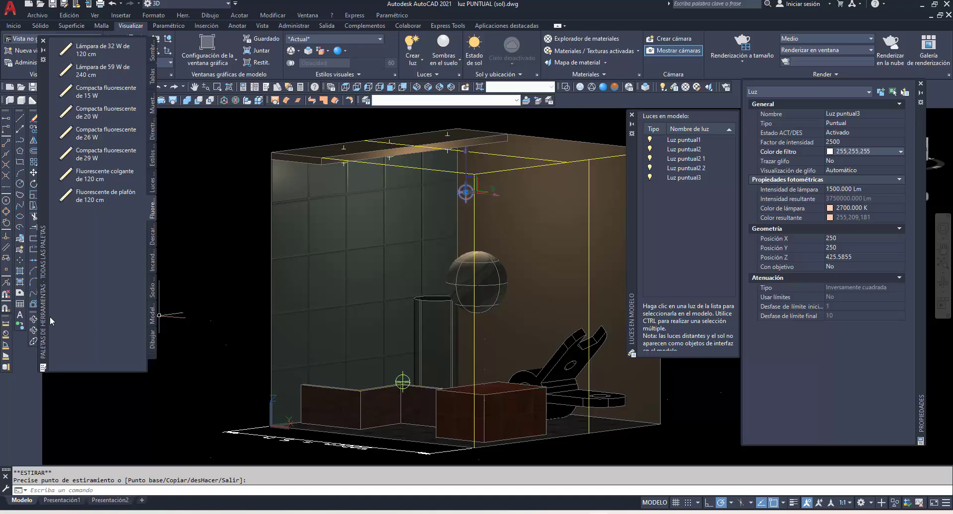
pyautogui.click(33, 323)
pyautogui.moveTo(375, 289); pyautogui.dragTo(323, 274)
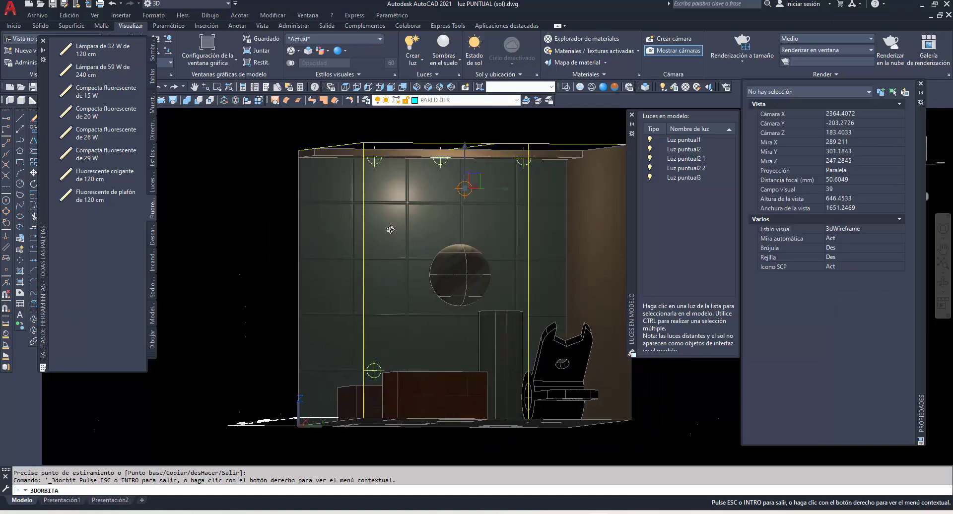
pyautogui.moveTo(390, 229); pyautogui.dragTo(405, 274)
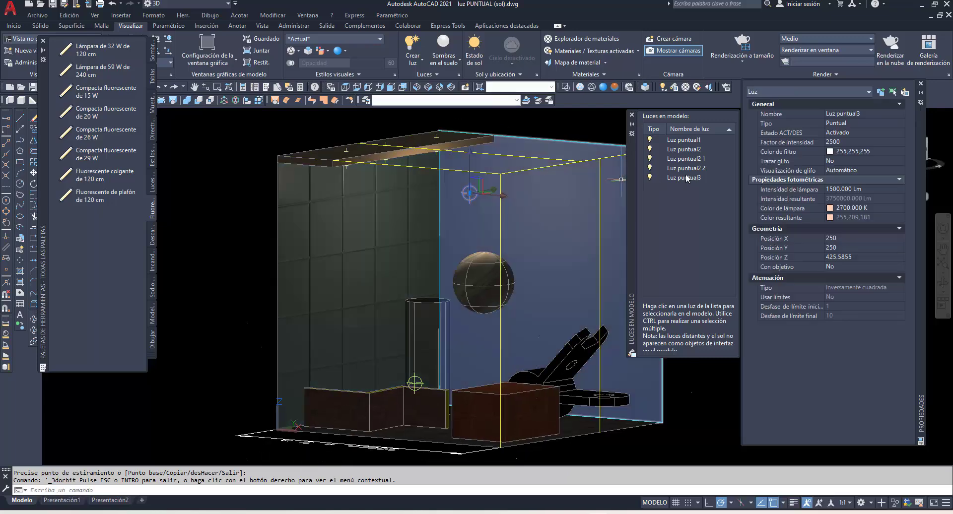
pyautogui.click(856, 143)
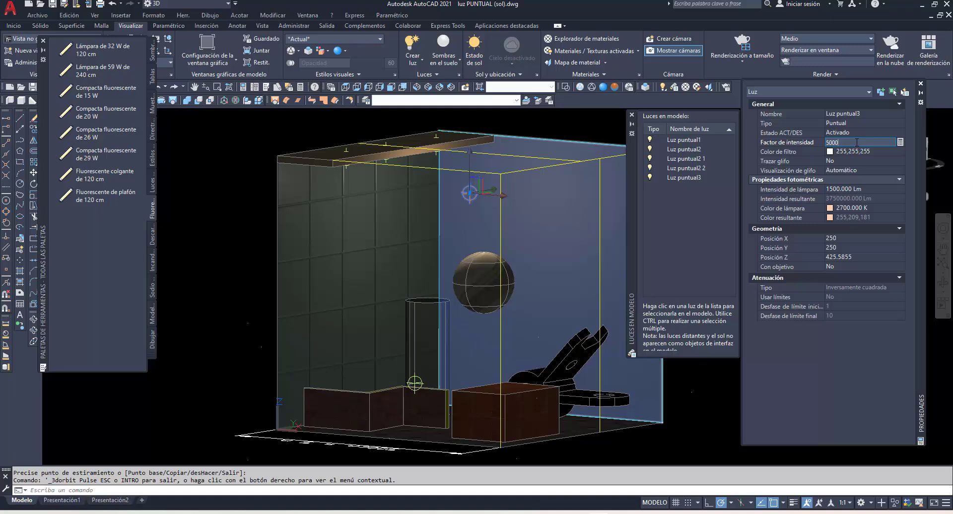
pyautogui.press('Return')
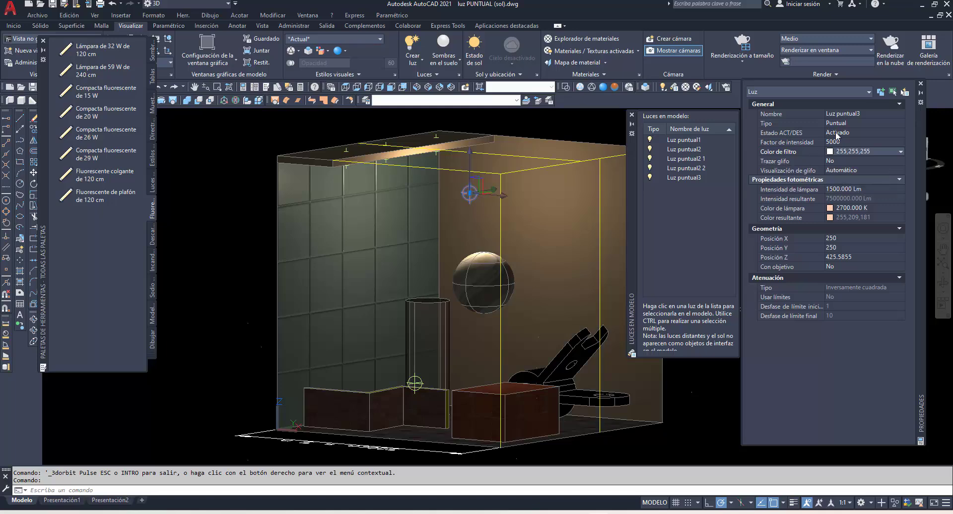
# Set Luz puntual3's glyph to be plotted and set its glyph display to Desactivado
pyautogui.doubleClick(837, 160)
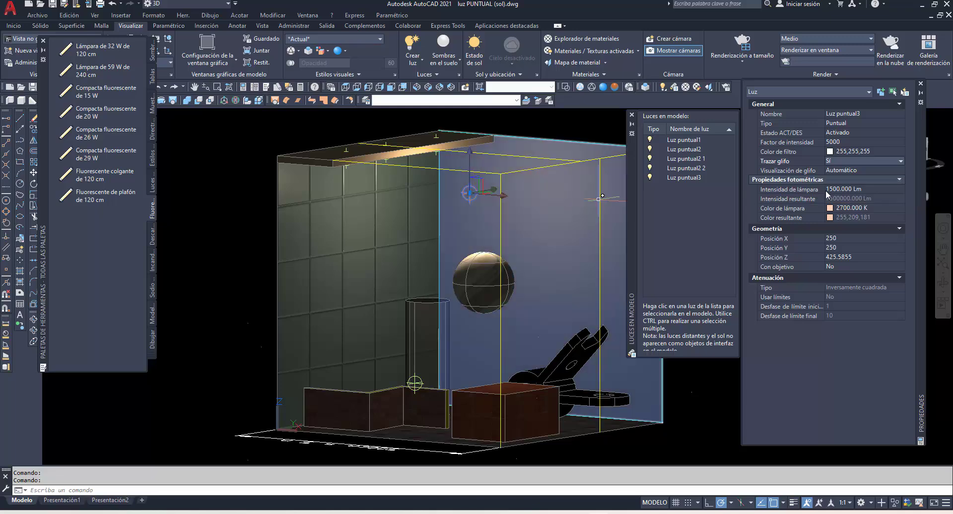
pyautogui.click(901, 170)
pyautogui.click(901, 170)
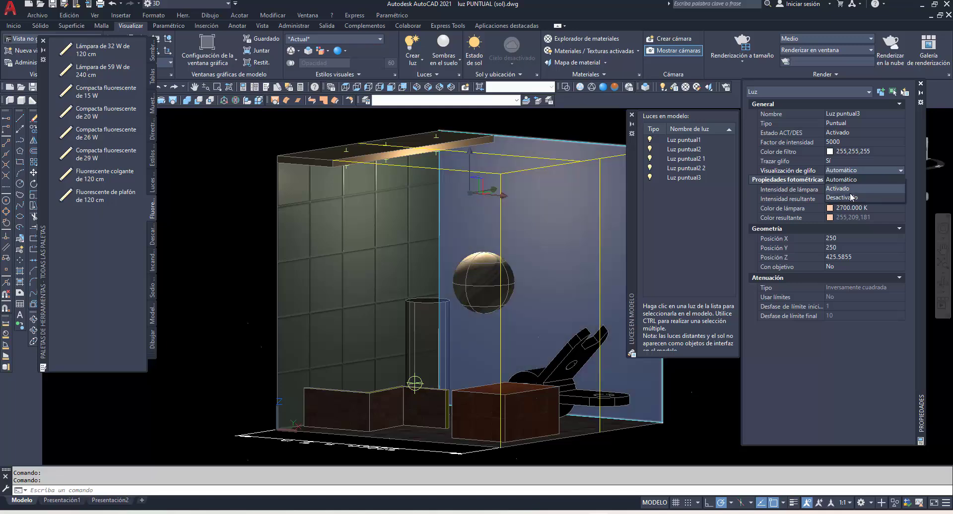
pyautogui.click(846, 198)
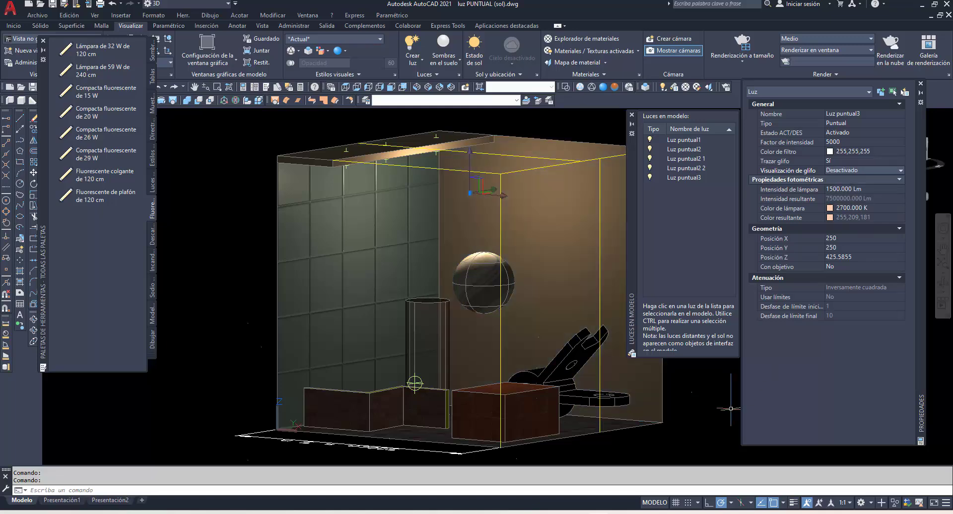
# Reselect Luz puntual3 from the list of model lights and set its glyph display to Automático
pyautogui.press('Escape')
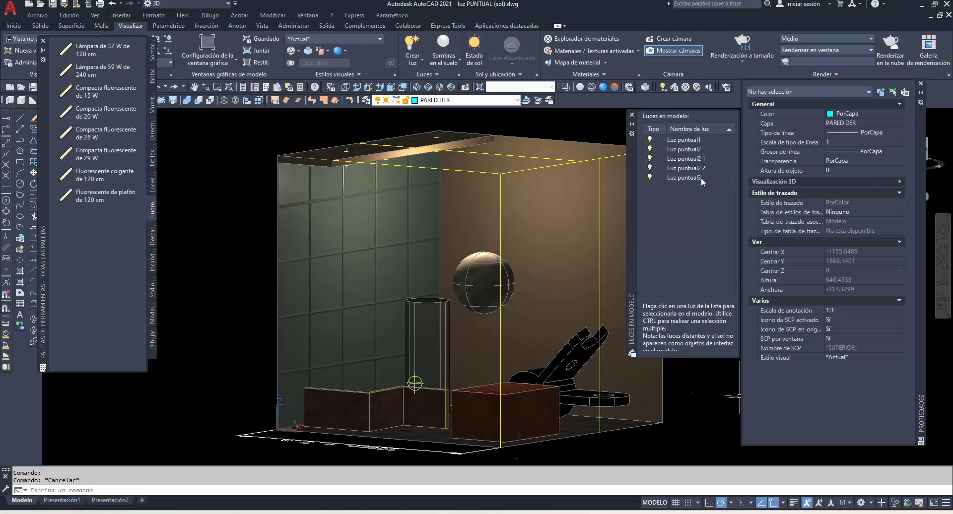
pyautogui.click(685, 177)
pyautogui.click(854, 170)
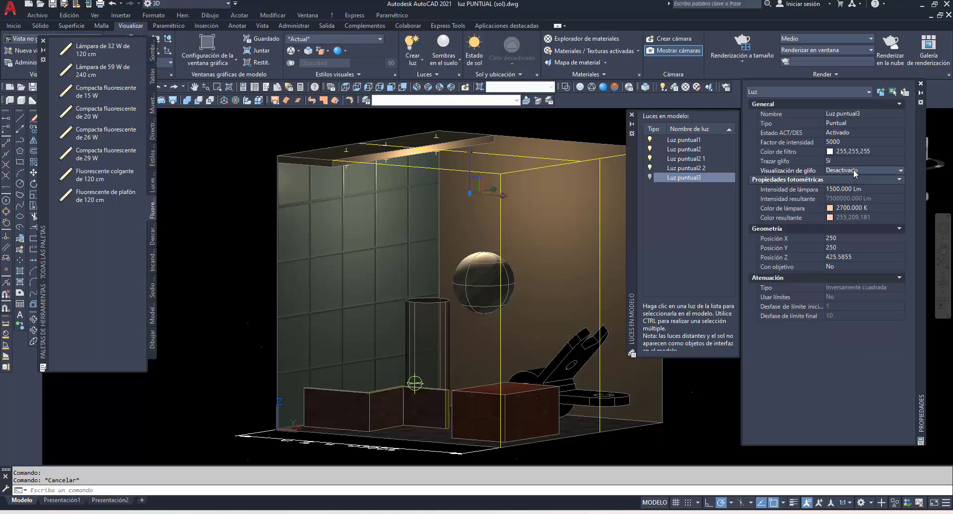
pyautogui.click(854, 170)
pyautogui.click(850, 181)
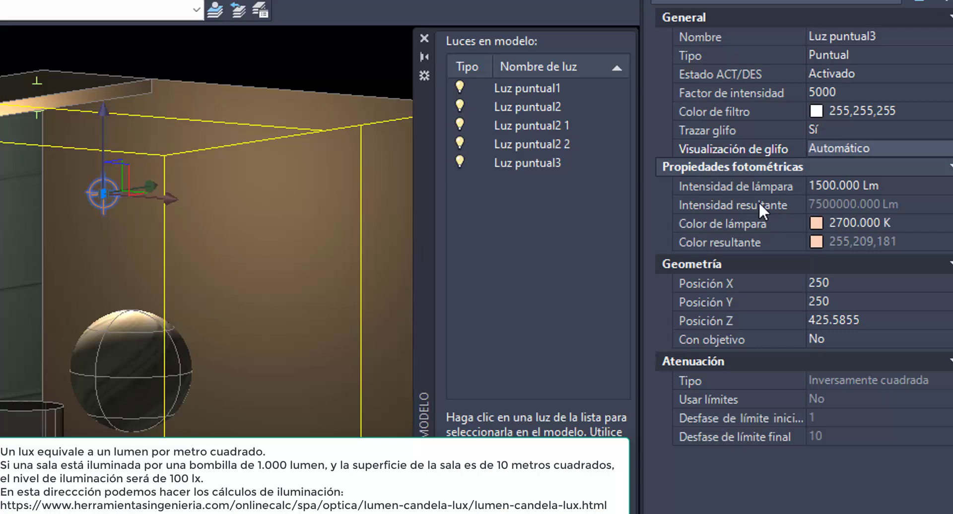
# Set the intensity factor of Luz puntual3 to 8000
pyautogui.click(829, 88)
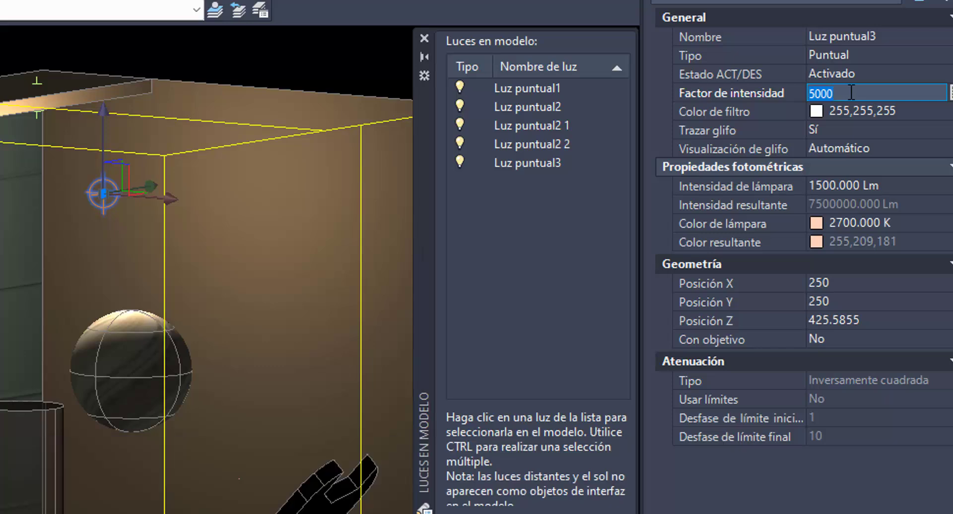
pyautogui.write('8000')
pyautogui.press('Return')
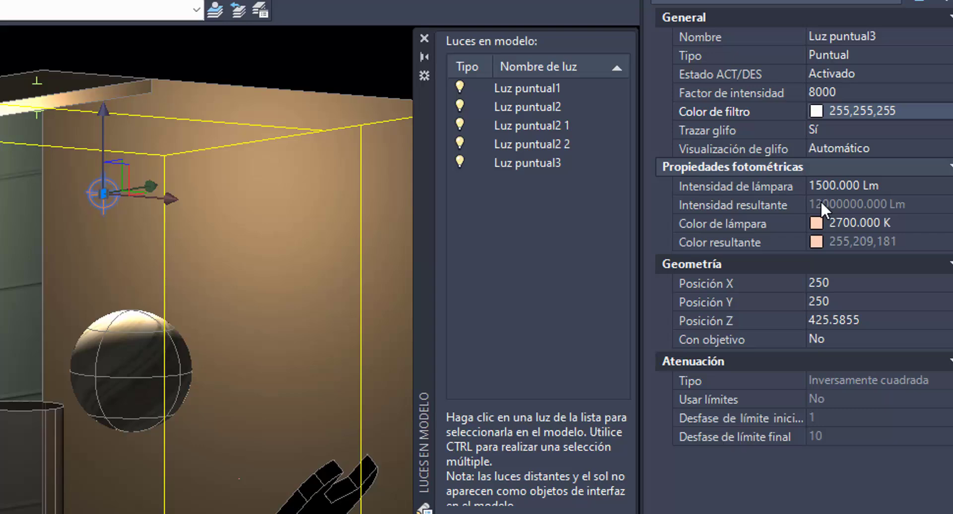
# Compare Luz puntual3's lamp intensity expressed in candela and in lux, and return it to luminous flux in lumens
pyautogui.click(949, 187)
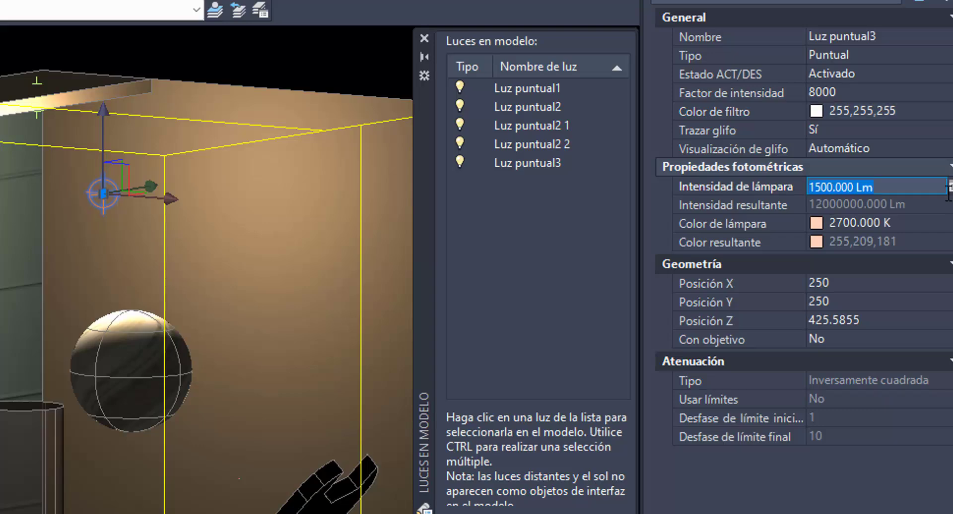
pyautogui.press('End')
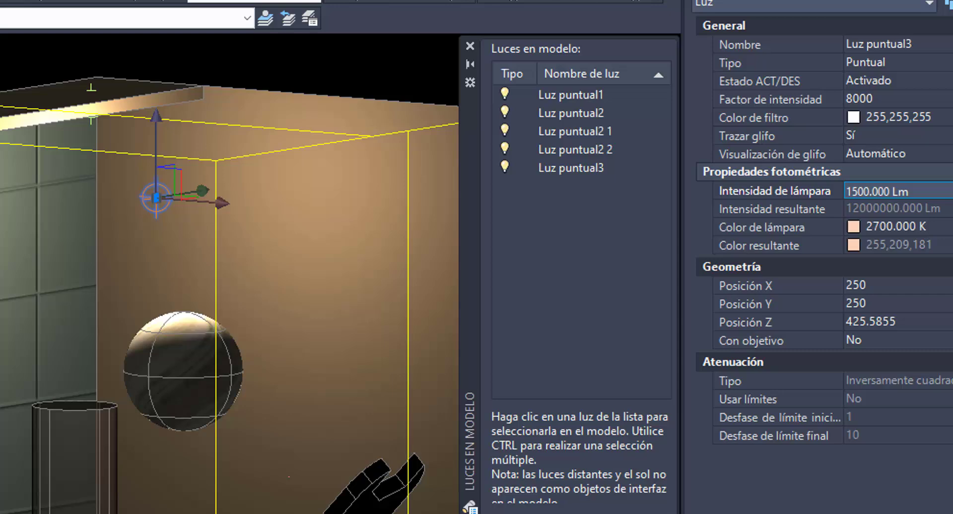
pyautogui.click(949, 187)
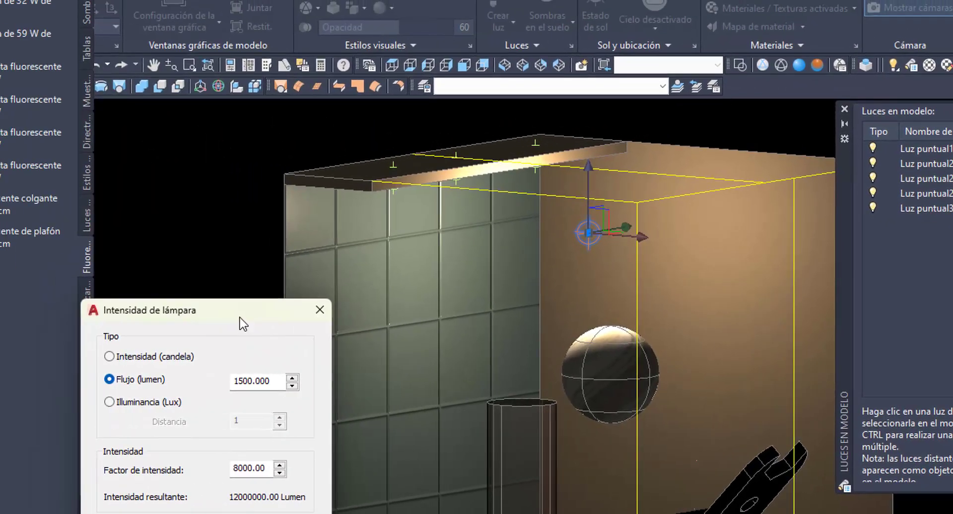
pyautogui.moveTo(239, 317); pyautogui.dragTo(247, 154)
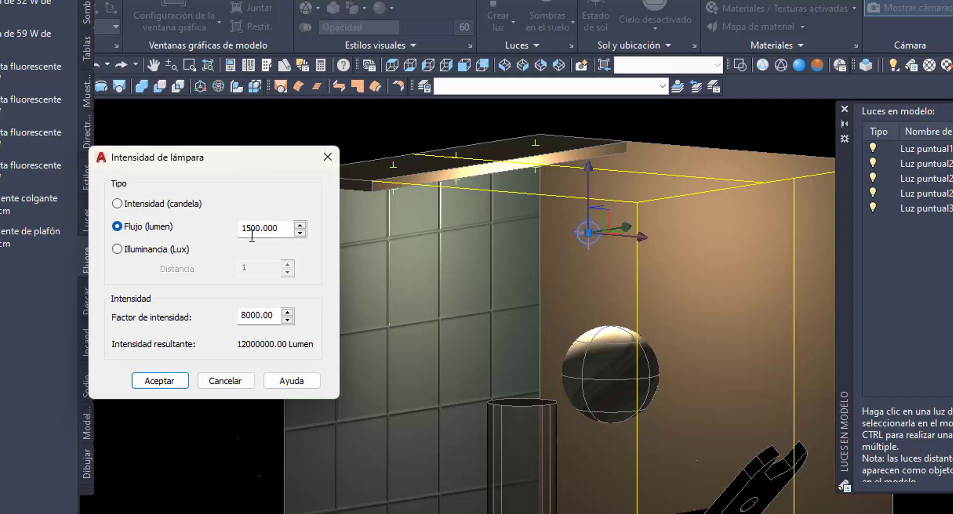
pyautogui.click(118, 202)
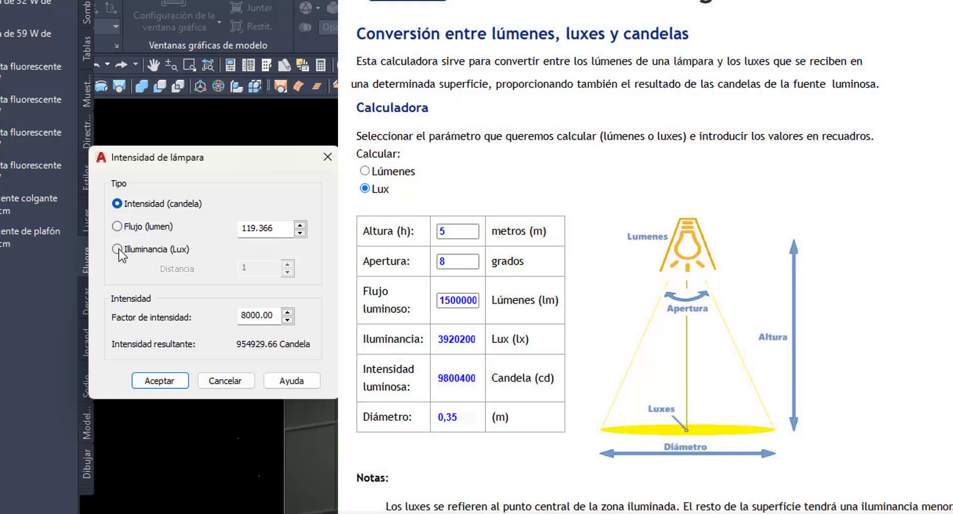
pyautogui.click(117, 249)
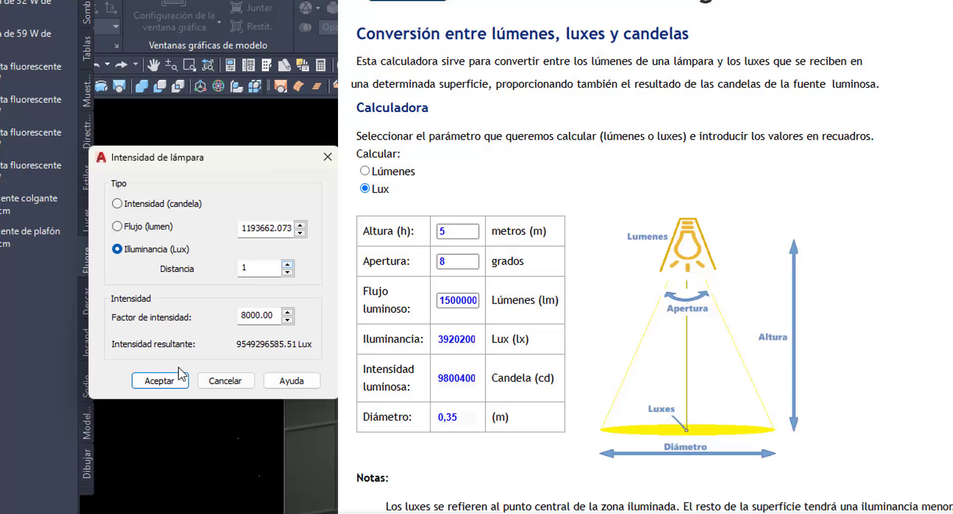
pyautogui.click(164, 381)
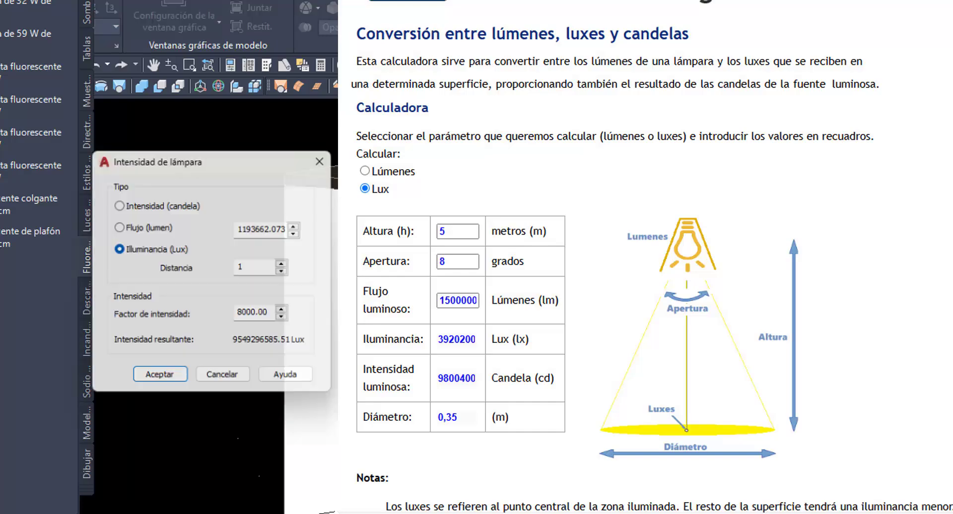
pyautogui.click(124, 227)
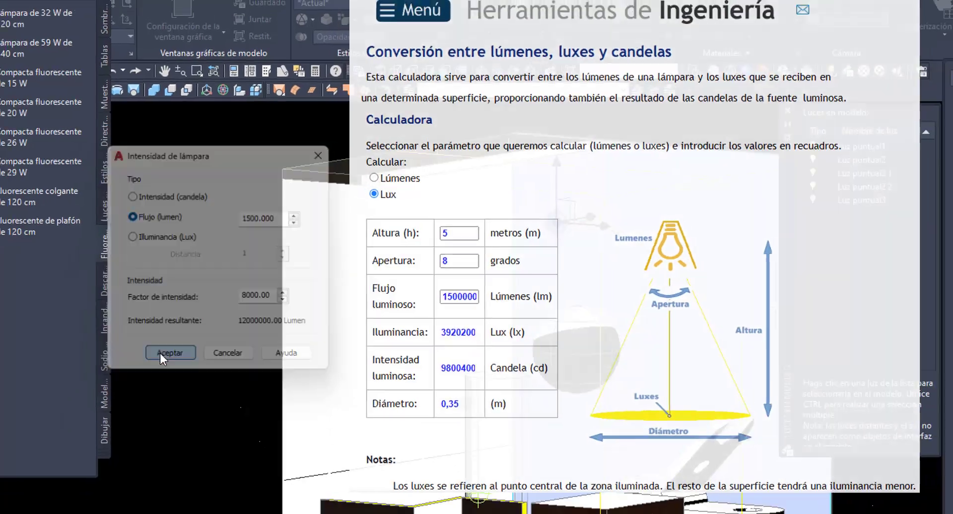
pyautogui.click(151, 381)
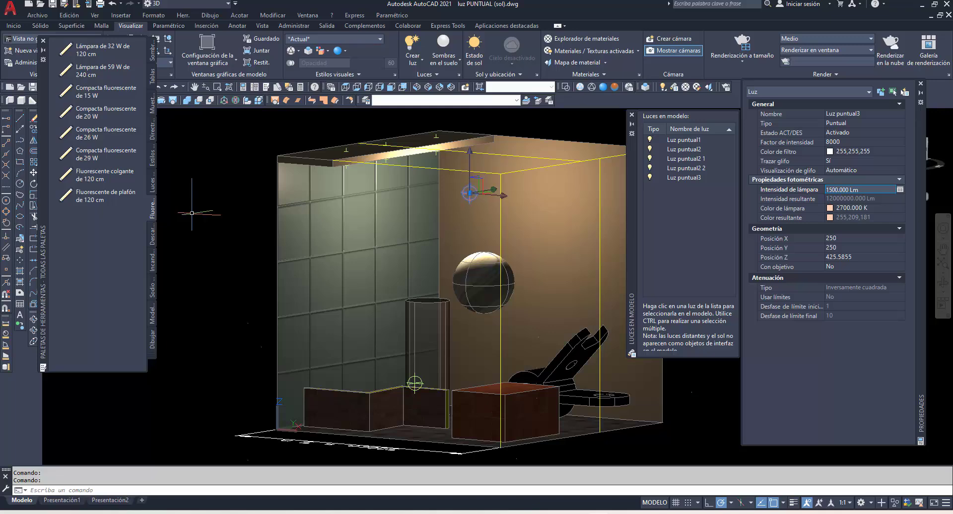
# Undo the placement of Luz puntual3 and draw a vertical 100-unit line downward from the middle of the ceiling
pyautogui.hotkey('ctrl', 'z')
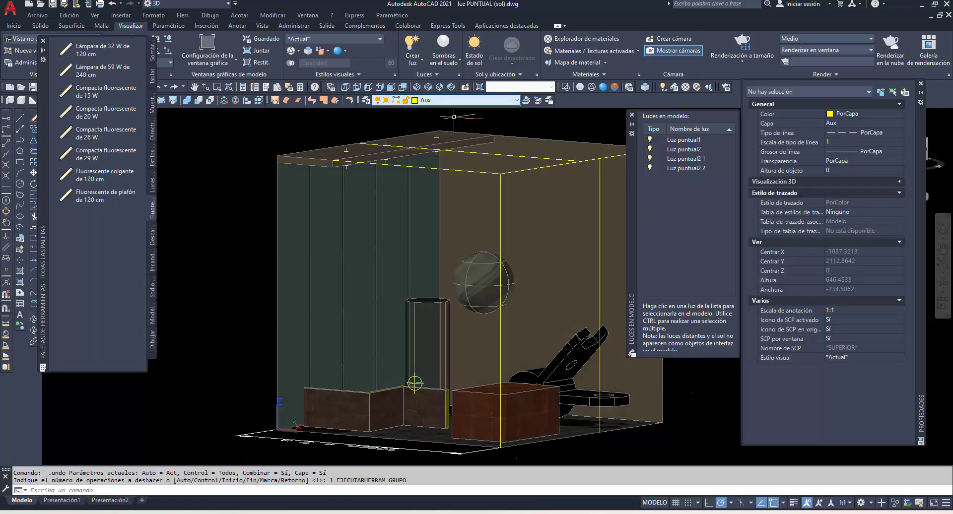
pyautogui.write('L')
pyautogui.press('Return')
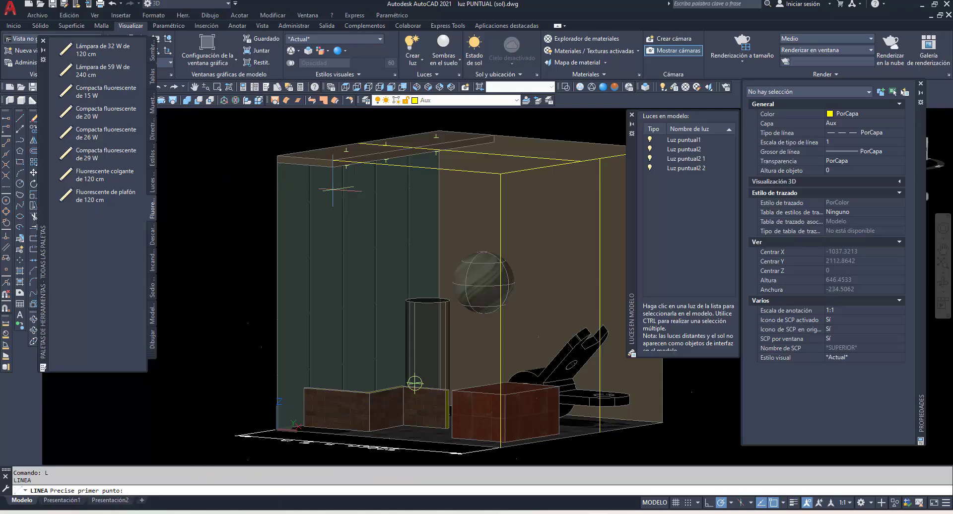
pyautogui.click(470, 153)
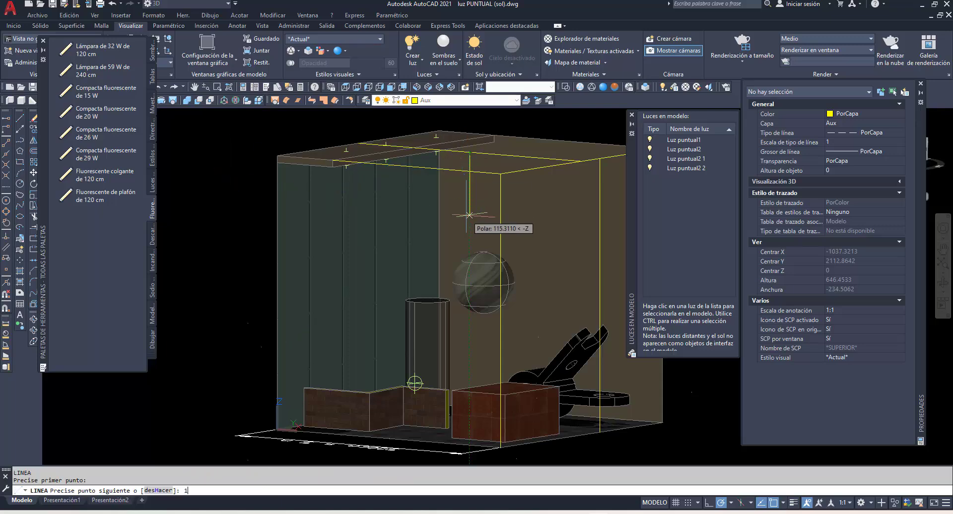
pyautogui.write('100')
pyautogui.press('Return')
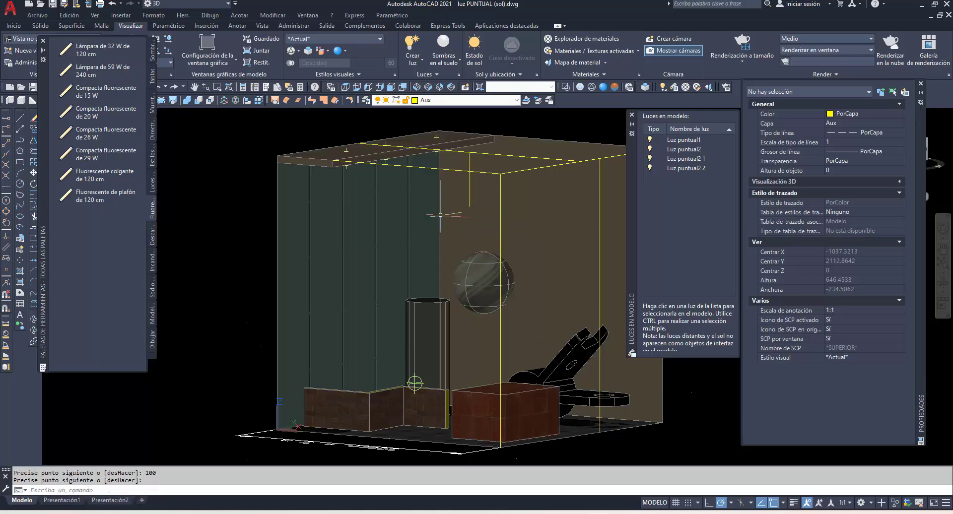
# Place a Fluorescente colgante de 120 cm light at the lower end of the vertical line
pyautogui.click(112, 175)
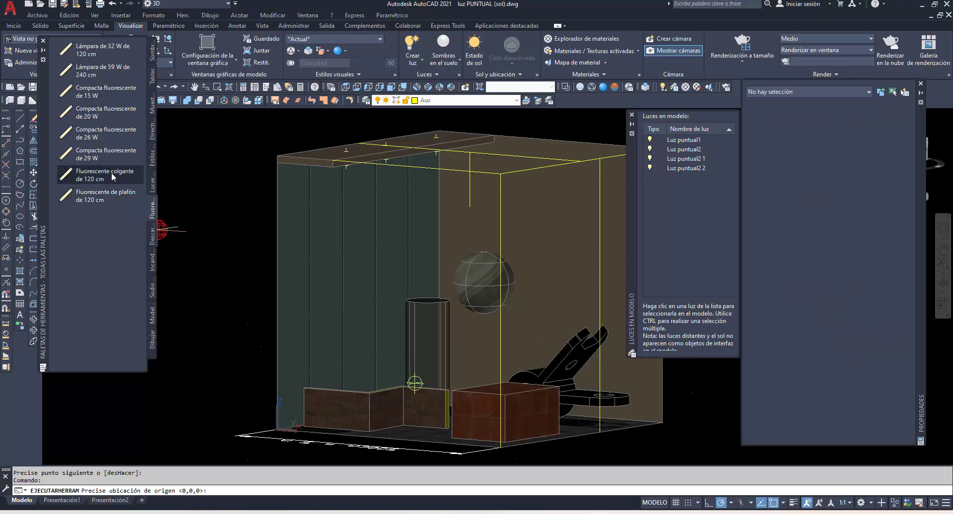
pyautogui.click(470, 208)
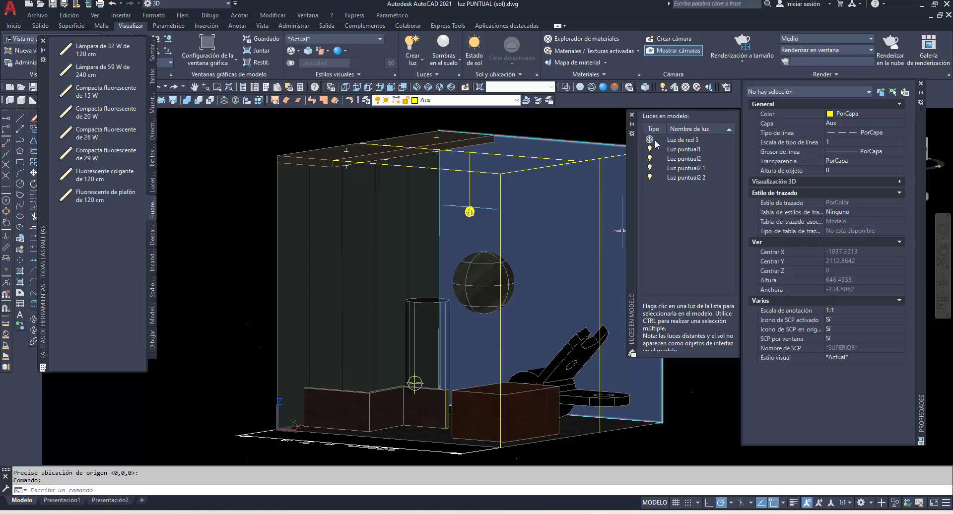
# Set the intensity factor of the hanging fluorescent Luz de red 5 to 2, and raise it to 90
pyautogui.click(684, 140)
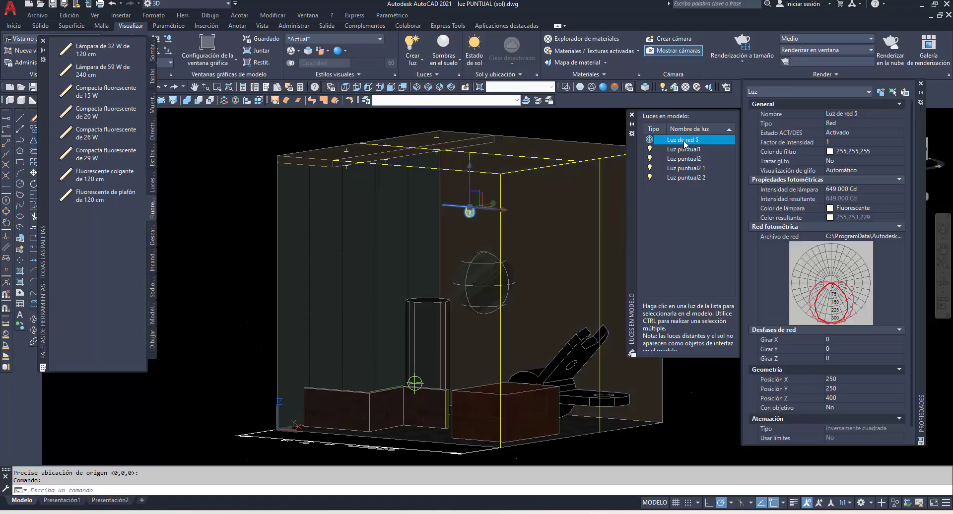
pyautogui.click(842, 142)
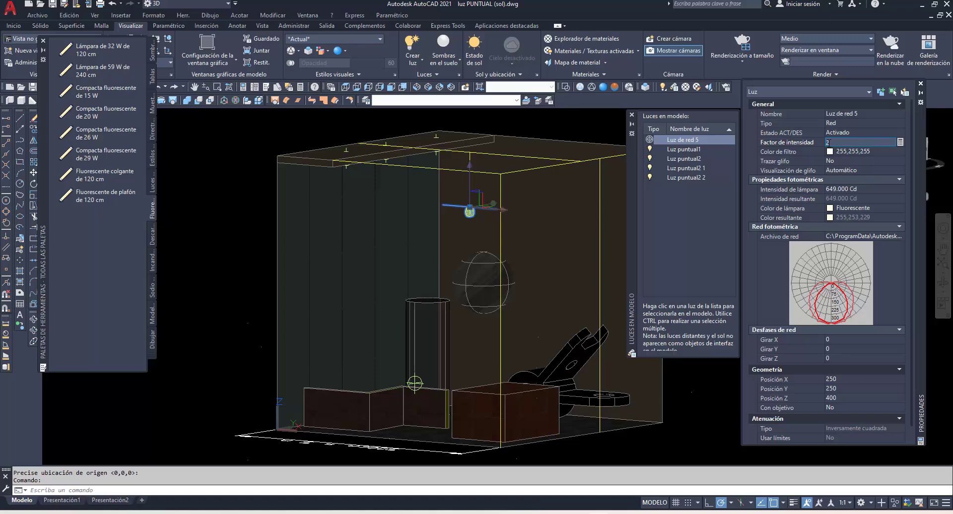
pyautogui.click(844, 152)
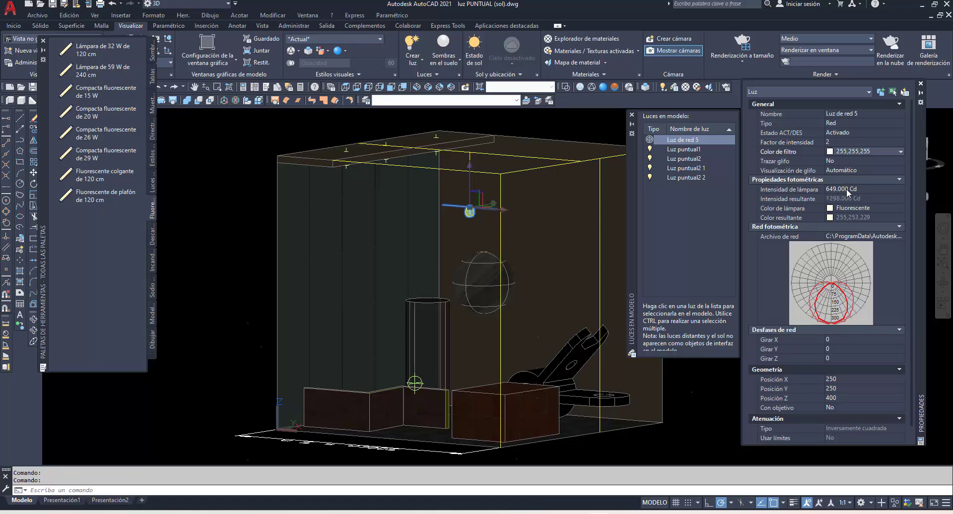
pyautogui.click(833, 141)
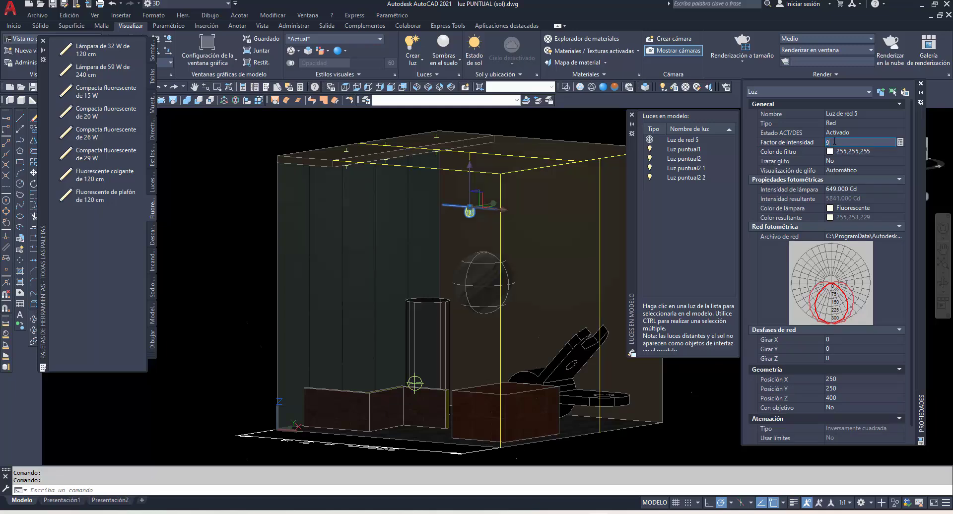
pyautogui.write('90')
pyautogui.press('Return')
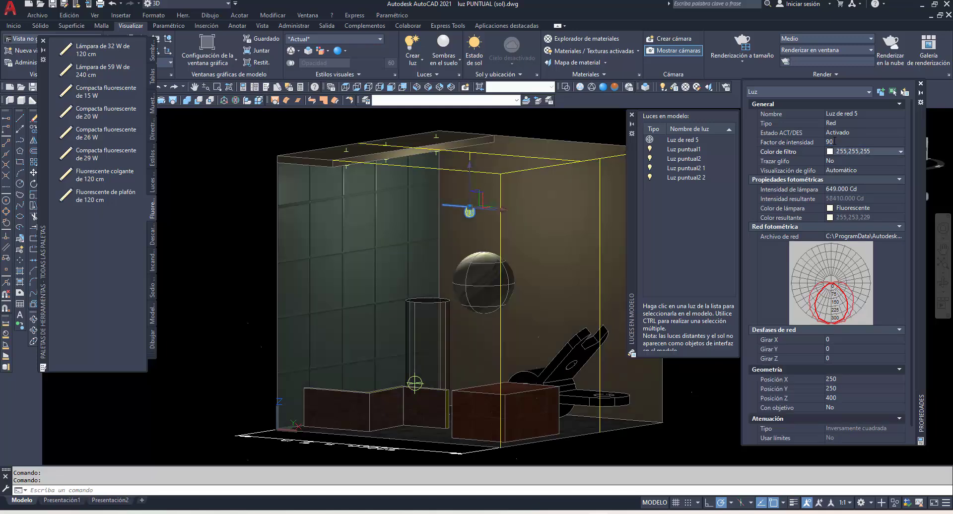
# Inspect the room under the hanging fluorescent from another angle and delete Luz de red 5
pyautogui.click(34, 319)
pyautogui.moveTo(476, 260)
pyautogui.mouseDown()
pyautogui.moveTo(474, 271)
pyautogui.moveTo(420, 253)
pyautogui.moveTo(491, 283)
pyautogui.moveTo(516, 280)
pyautogui.moveTo(490, 262)
pyautogui.mouseUp()
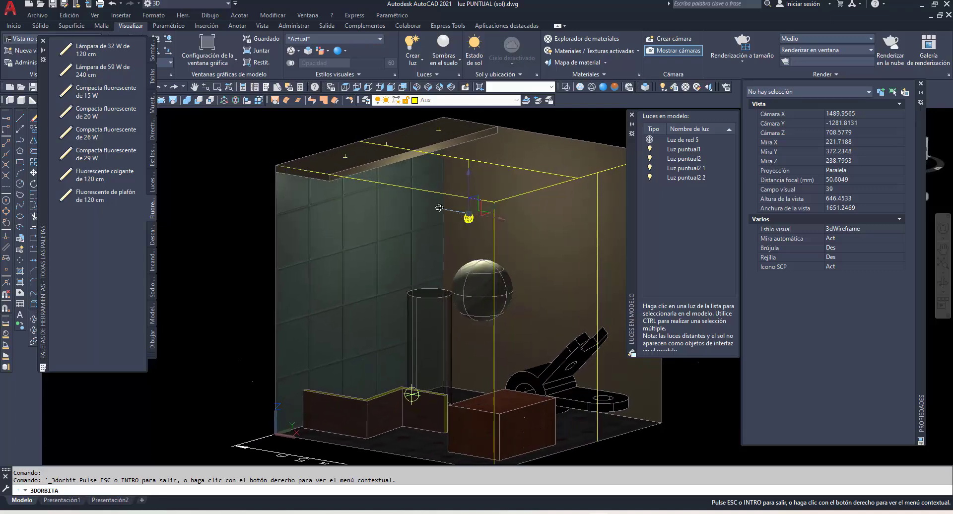
pyautogui.moveTo(491, 279); pyautogui.dragTo(478, 277)
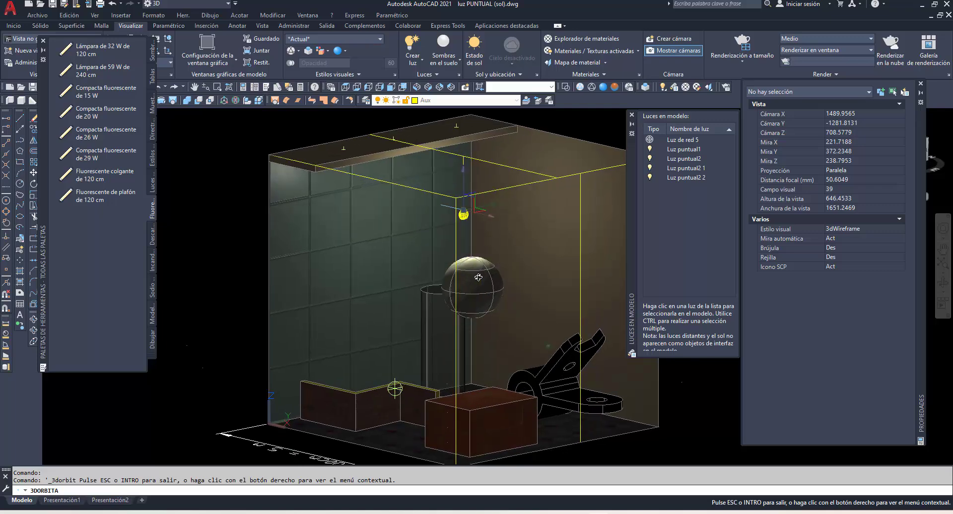
pyautogui.click(689, 141)
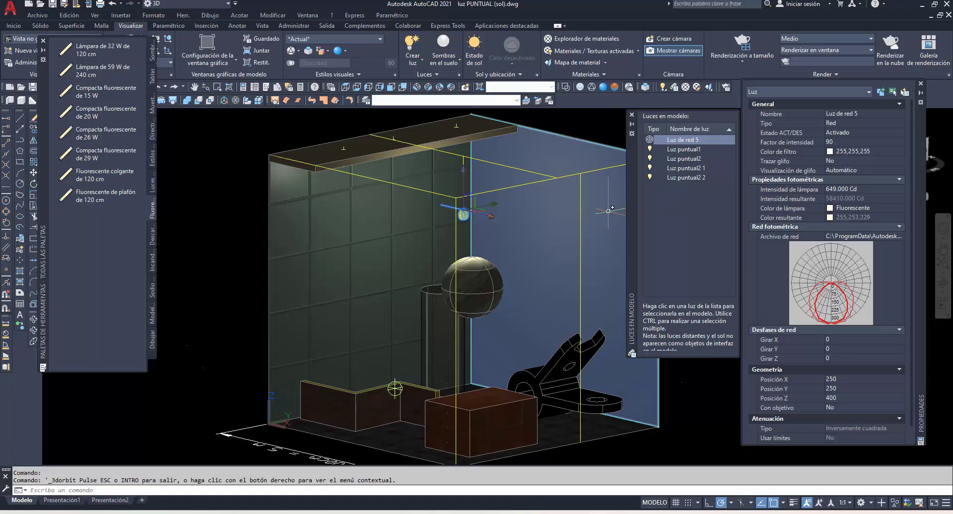
pyautogui.press('Delete')
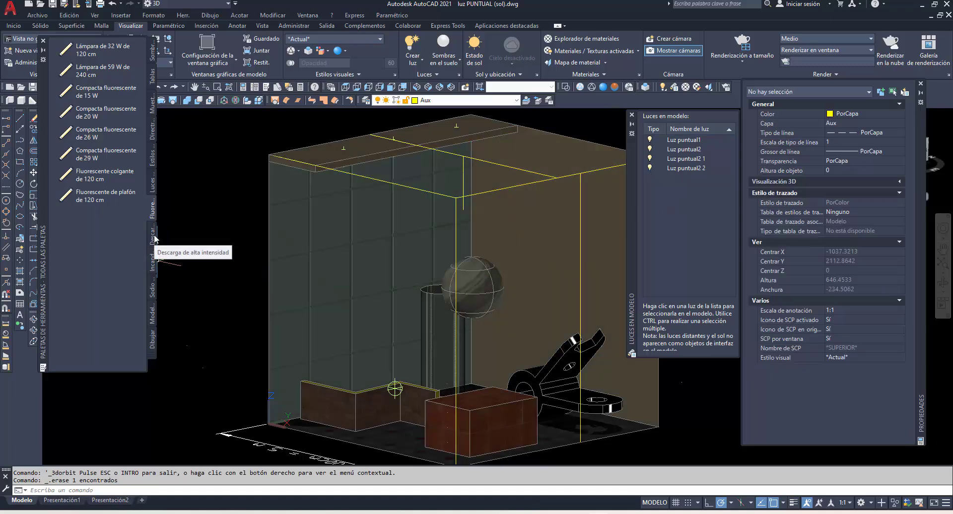
# Place a high-intensity discharge lamp, Haluro metálico de 1000 W, at the lower end of the vertical line
pyautogui.click(154, 239)
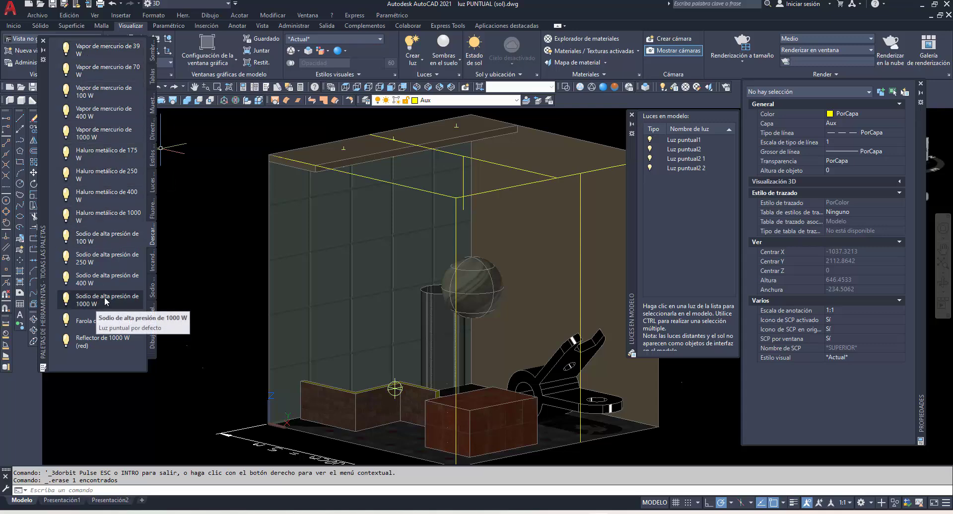
pyautogui.click(119, 135)
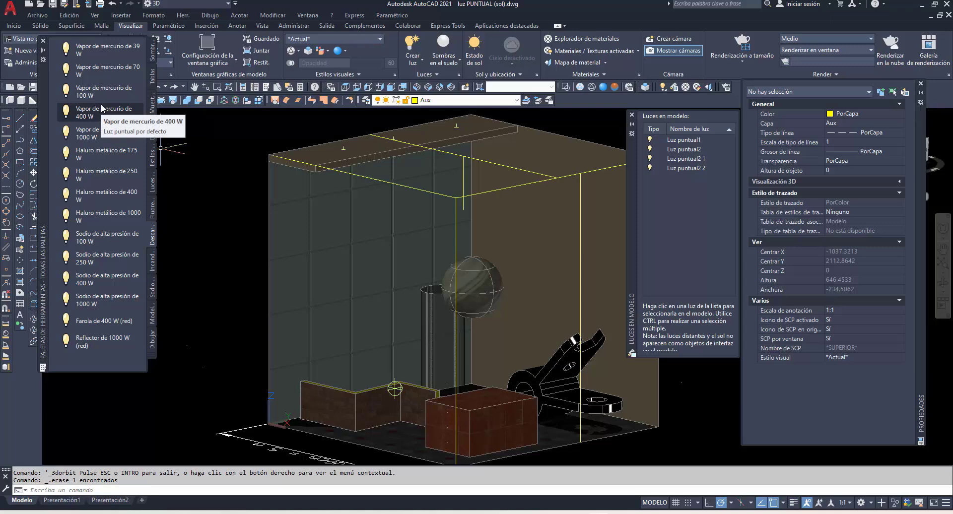
pyautogui.click(109, 216)
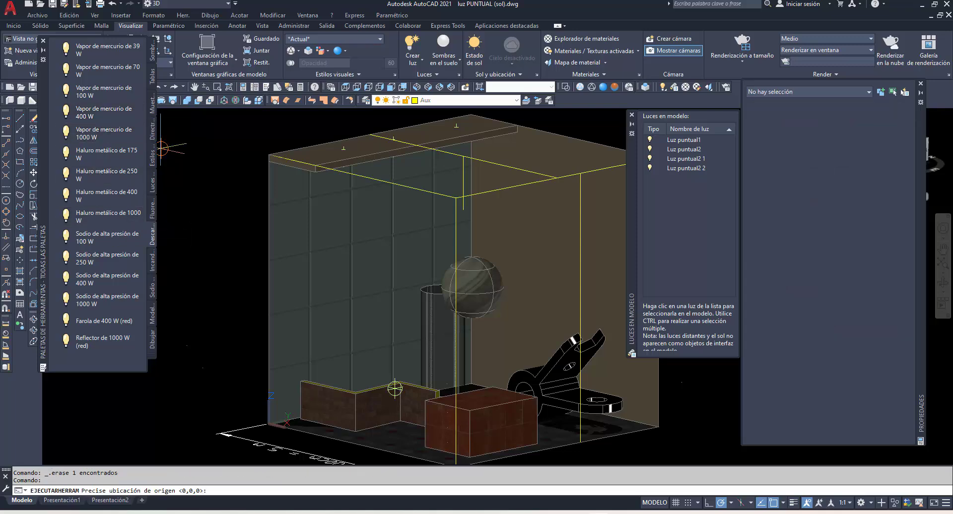
pyautogui.click(464, 209)
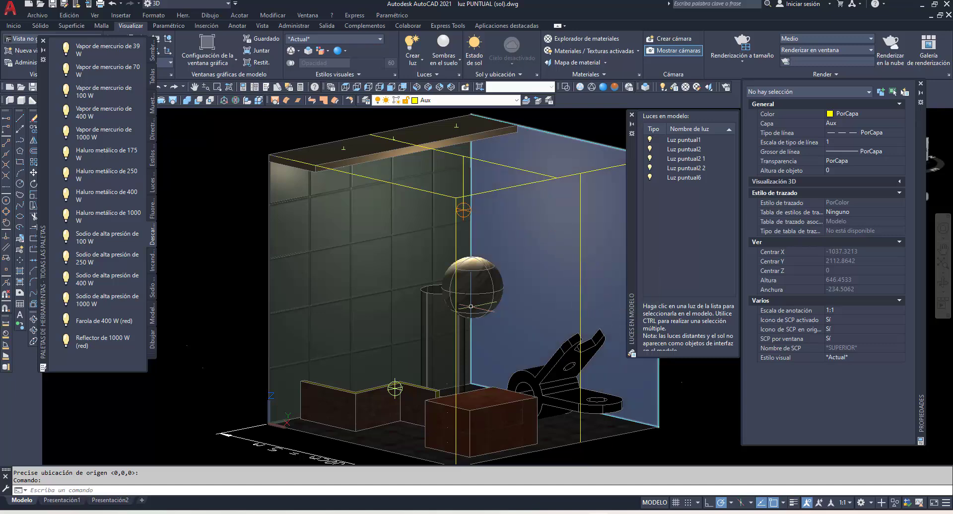
# Move the 1000 W metal halide lamp along the X axis to about X 351
pyautogui.click(33, 329)
pyautogui.moveTo(233, 288)
pyautogui.mouseDown()
pyautogui.moveTo(187, 264)
pyautogui.moveTo(245, 312)
pyautogui.moveTo(228, 282)
pyautogui.mouseUp()
pyautogui.rightClick(222, 247)
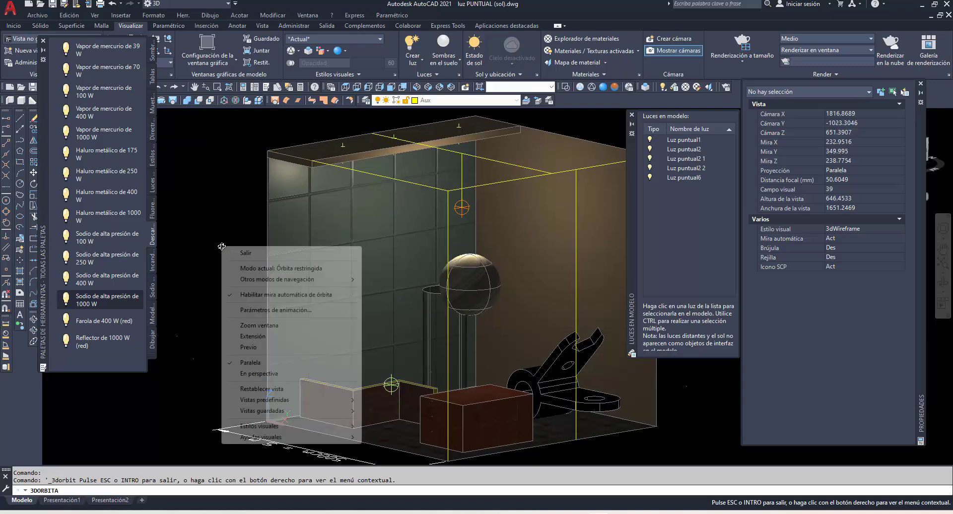
pyautogui.click(238, 253)
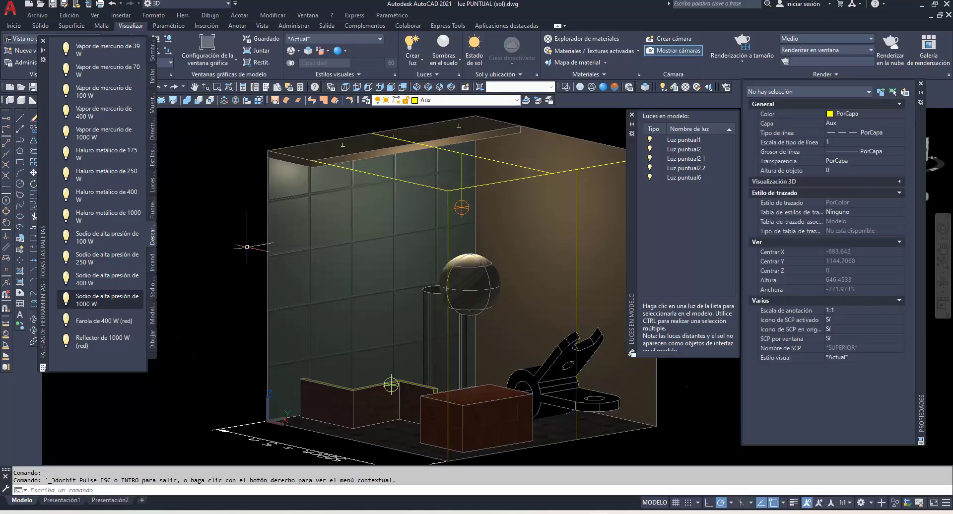
pyautogui.click(462, 207)
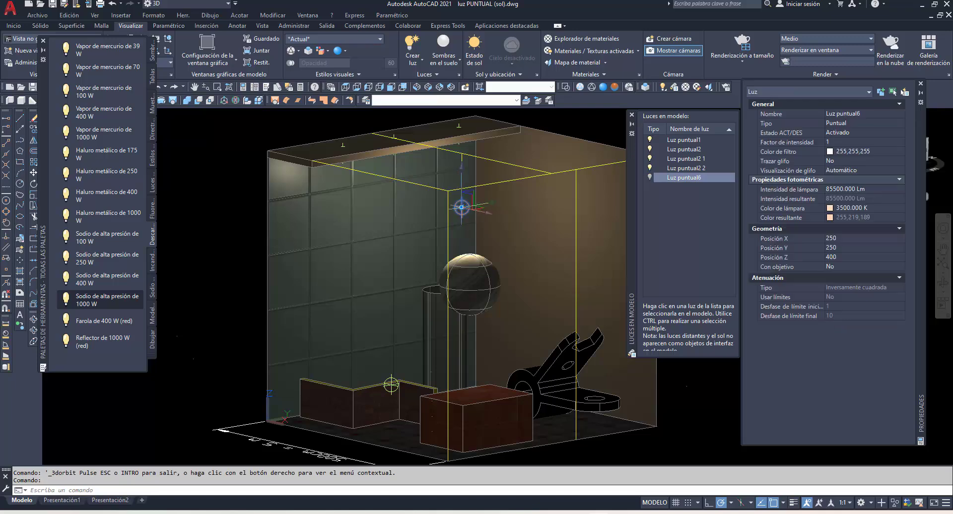
pyautogui.click(461, 207)
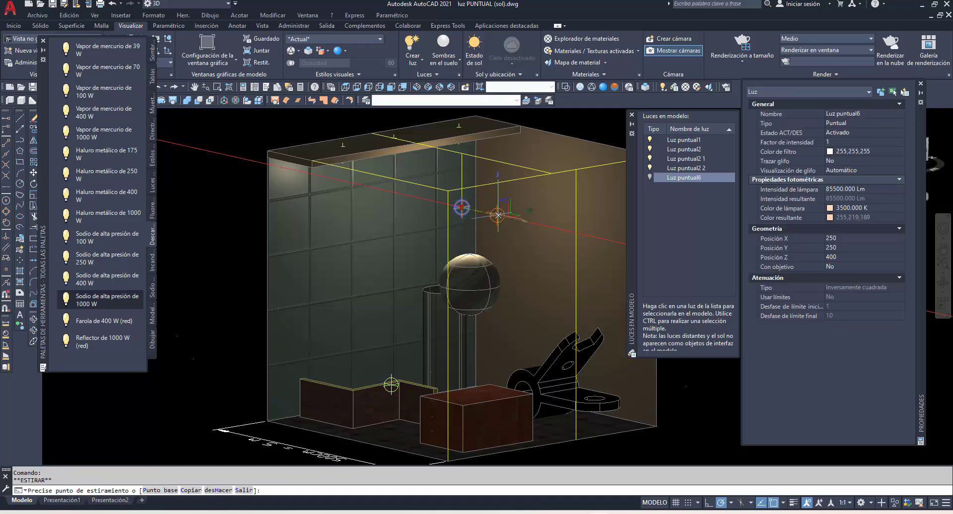
pyautogui.click(497, 215)
# Move the metal halide lamp back along the X axis to X 0 at the tiled wall, and delete it
pyautogui.click(498, 216)
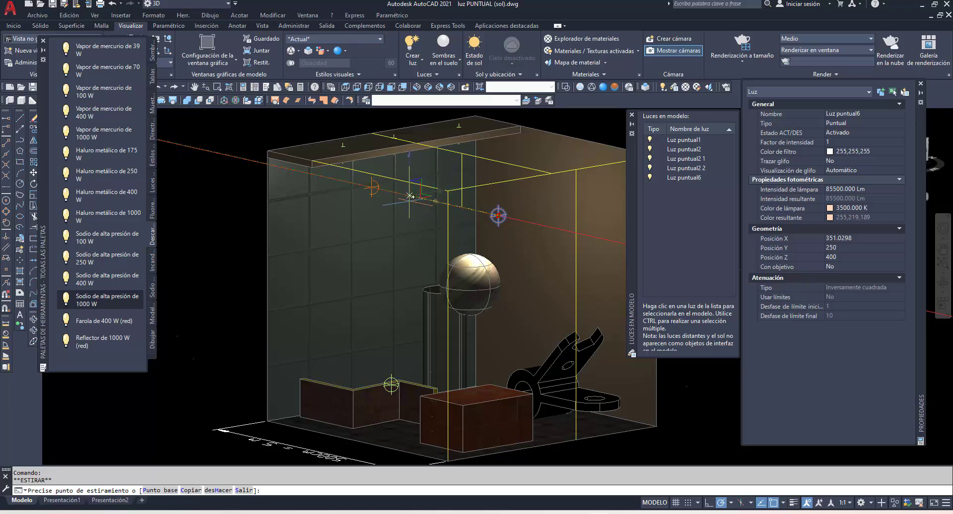
pyautogui.click(373, 187)
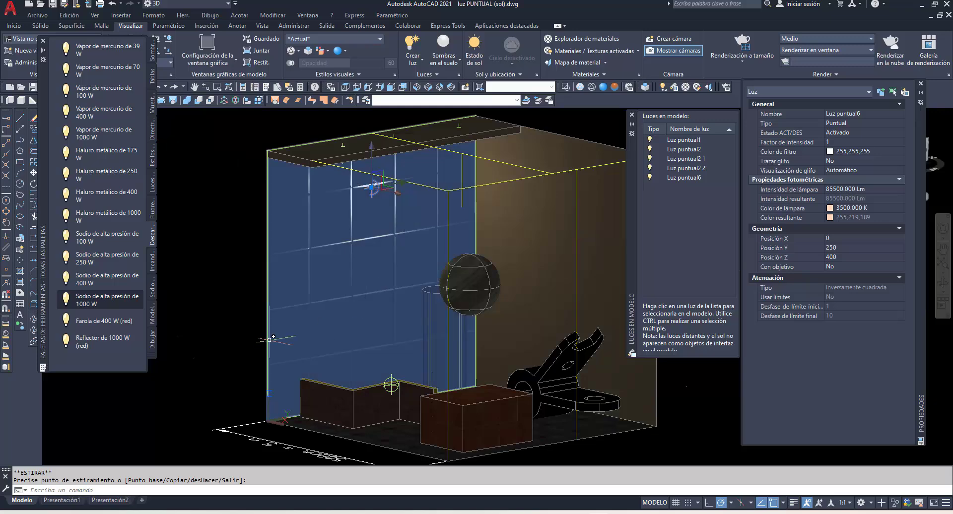
pyautogui.press('Delete')
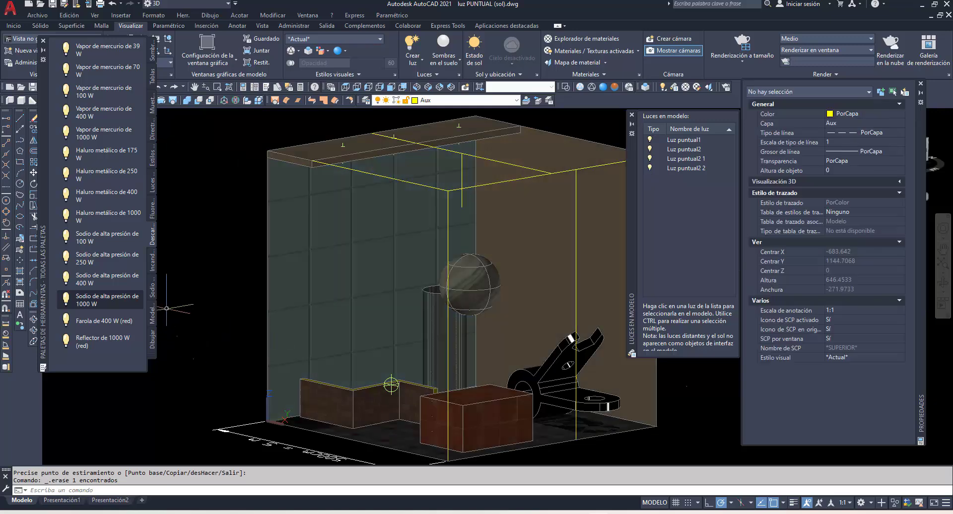
# Place a Vapor de mercurio de 39 W lamp at the lower end of the vertical line and set its intensity factor to 10
pyautogui.click(103, 67)
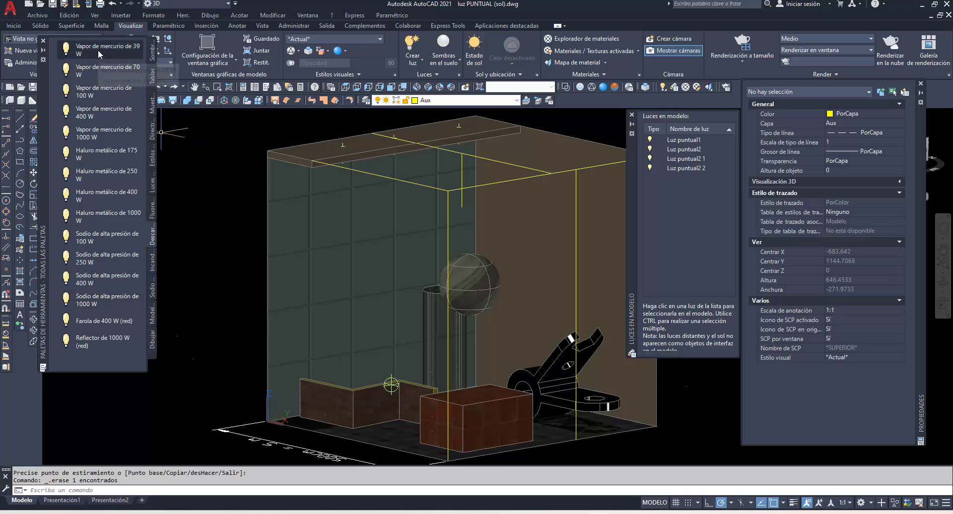
pyautogui.click(461, 204)
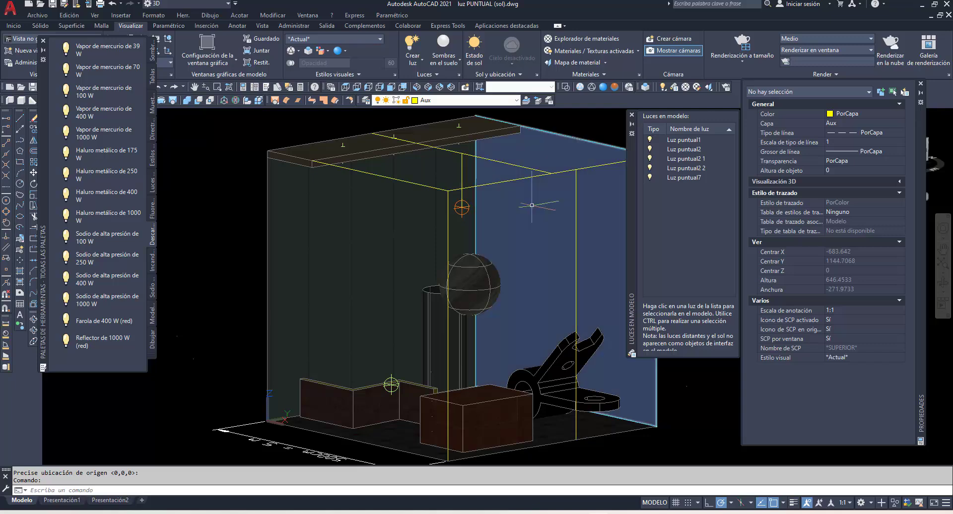
pyautogui.click(461, 207)
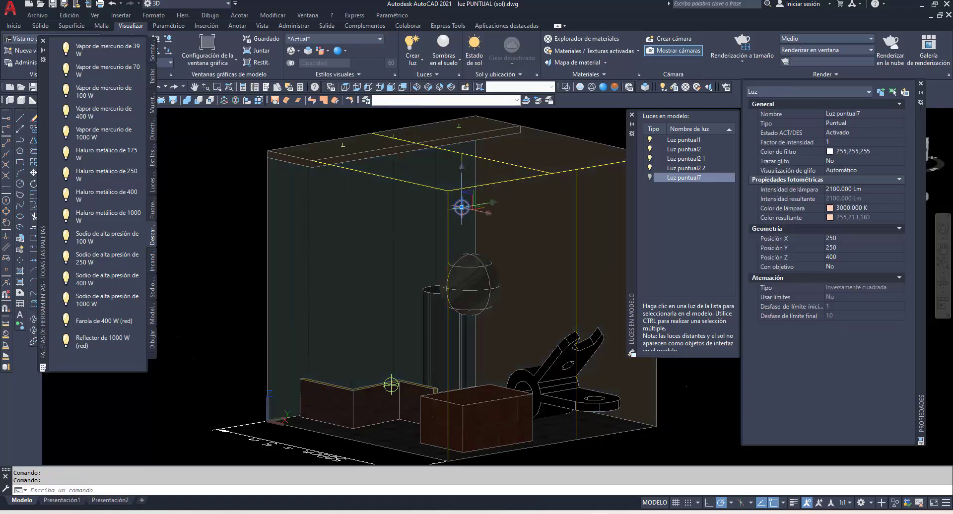
pyautogui.click(845, 142)
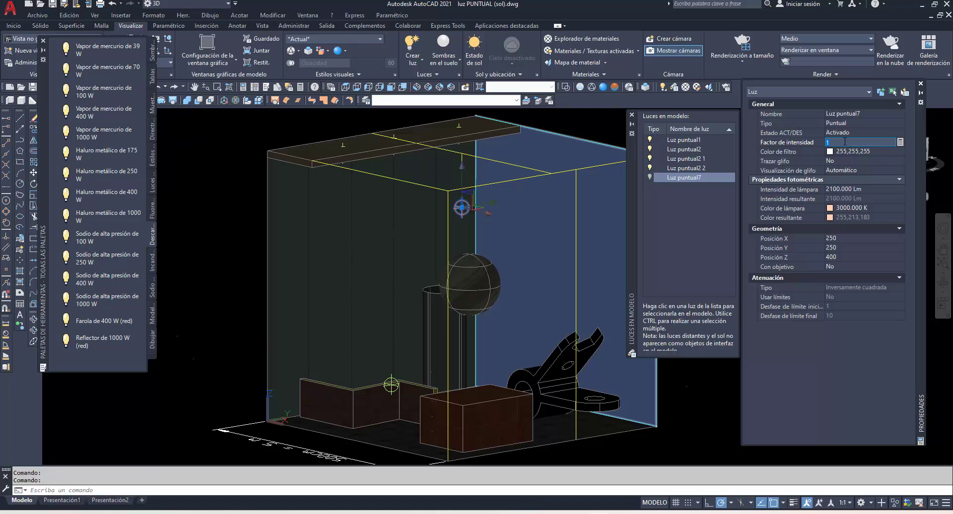
pyautogui.write('10')
pyautogui.press('Tab')
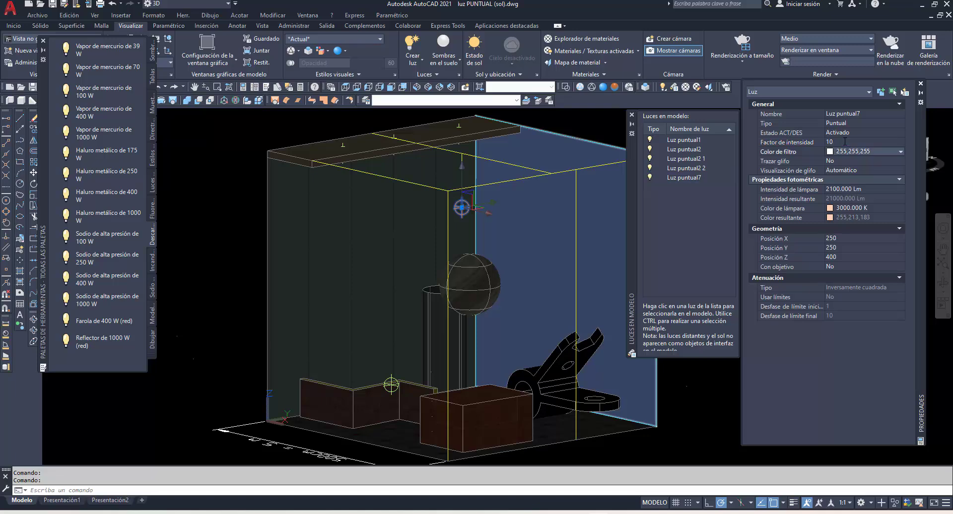
# Raise the mercury vapor lamp's intensity factor in stages to 100, 1000 and 1500
pyautogui.click(845, 142)
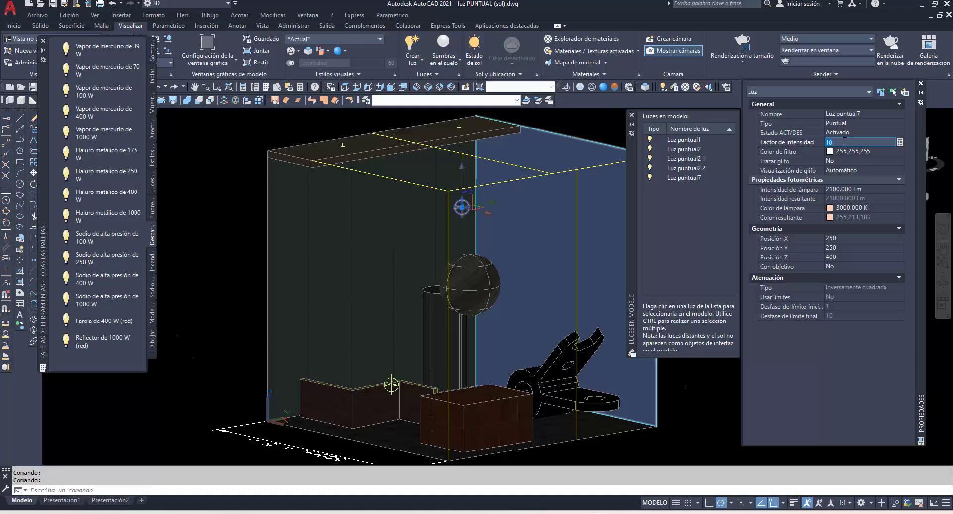
pyautogui.write('100')
pyautogui.press('Tab')
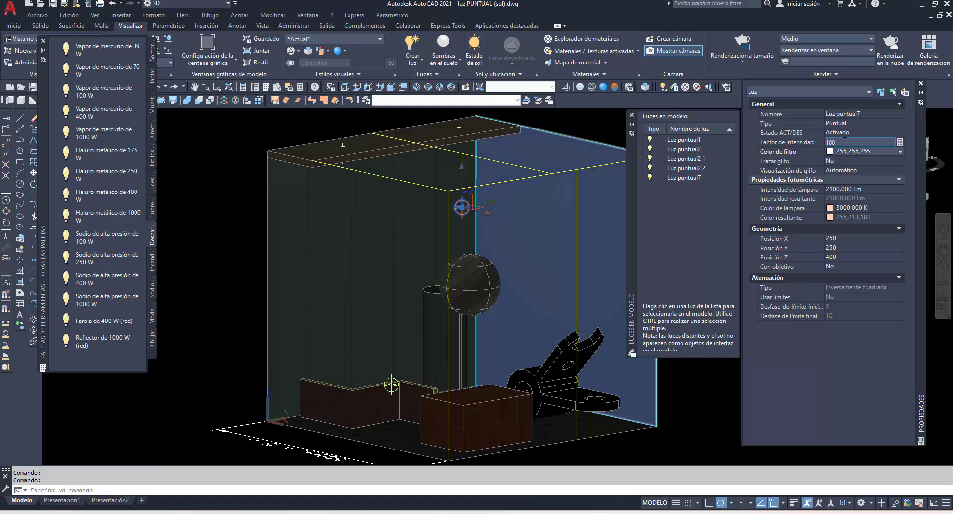
pyautogui.click(844, 141)
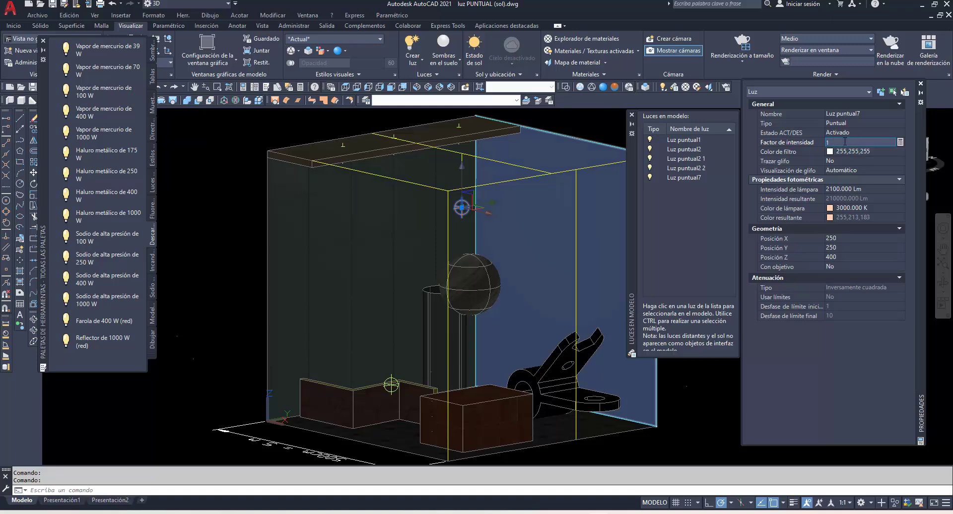
pyautogui.write('1000')
pyautogui.press('Tab')
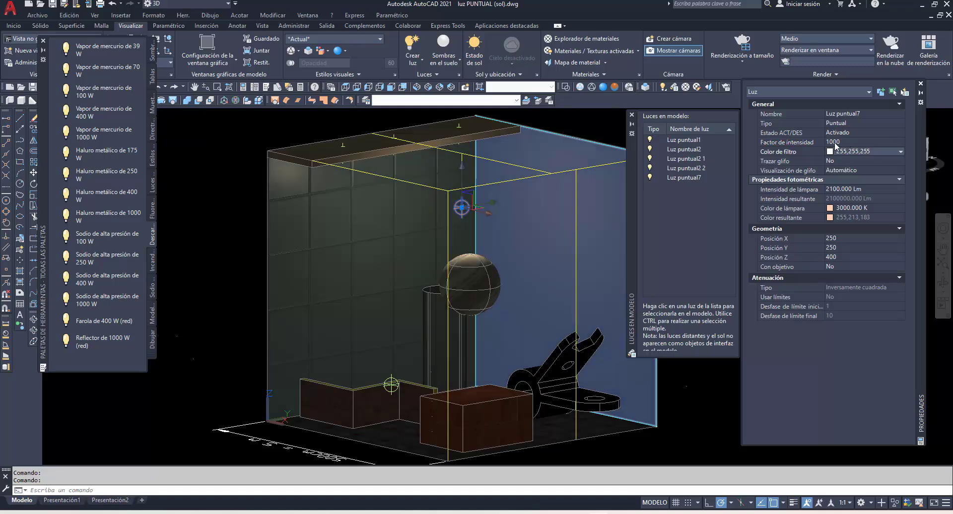
pyautogui.click(846, 143)
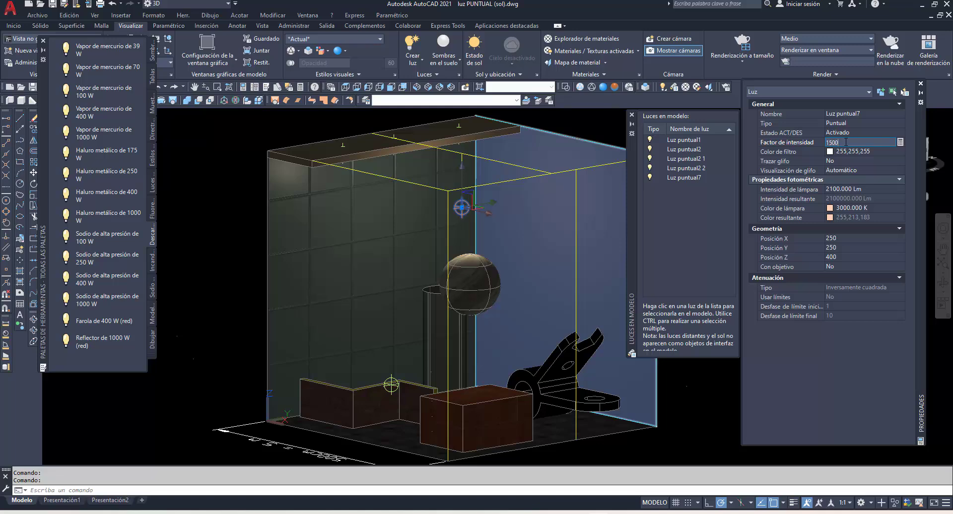
pyautogui.press('Tab')
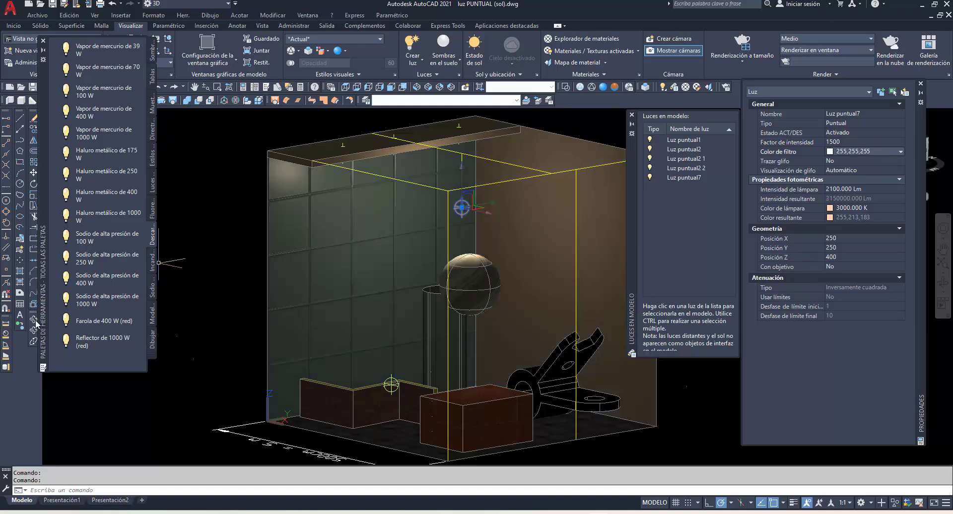
# Inspect the room under the mercury vapor lamp from another angle and delete the lamp
pyautogui.click(35, 320)
pyautogui.moveTo(484, 237); pyautogui.dragTo(423, 244)
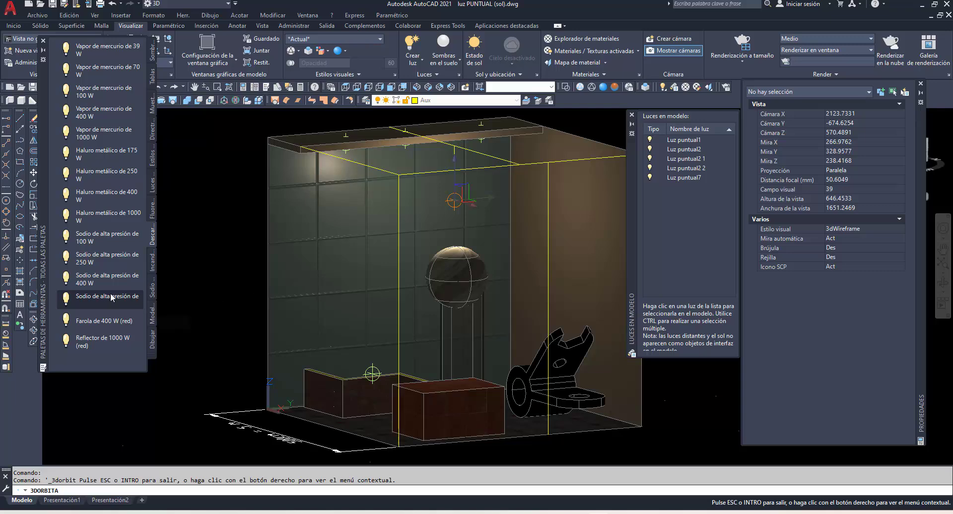
pyautogui.moveTo(387, 212); pyautogui.dragTo(350, 204)
pyautogui.press('Escape')
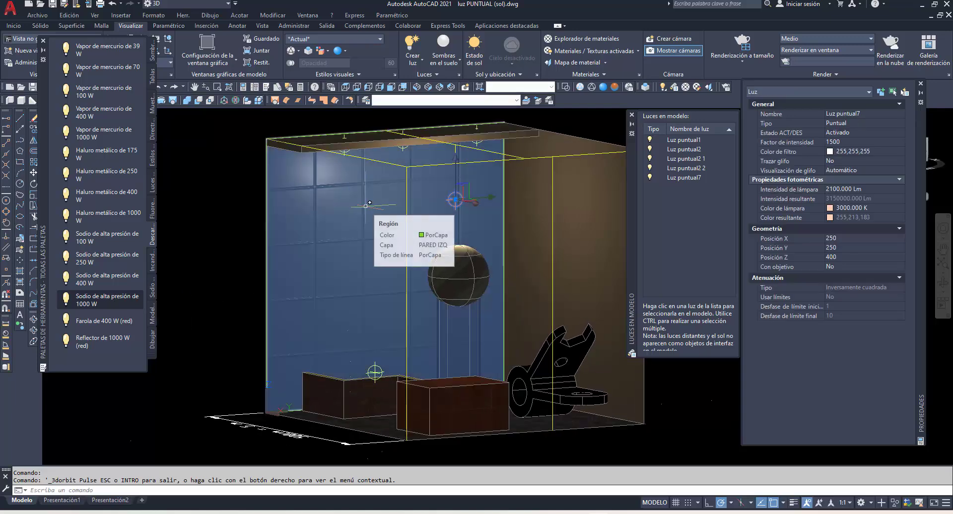
pyautogui.press('Delete')
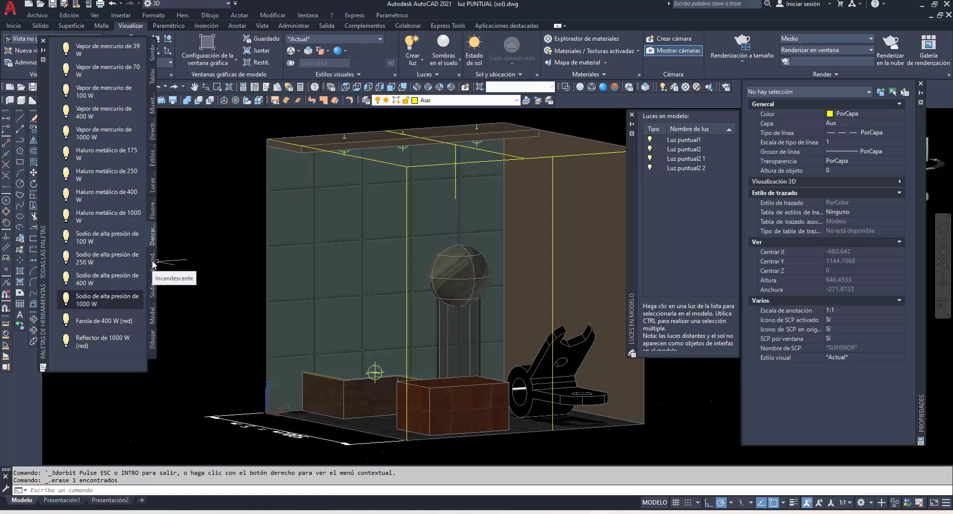
# Place an incandescent Bombilla de 100 W at the lower end of the vertical line and set its intensity factor to 100
pyautogui.click(153, 264)
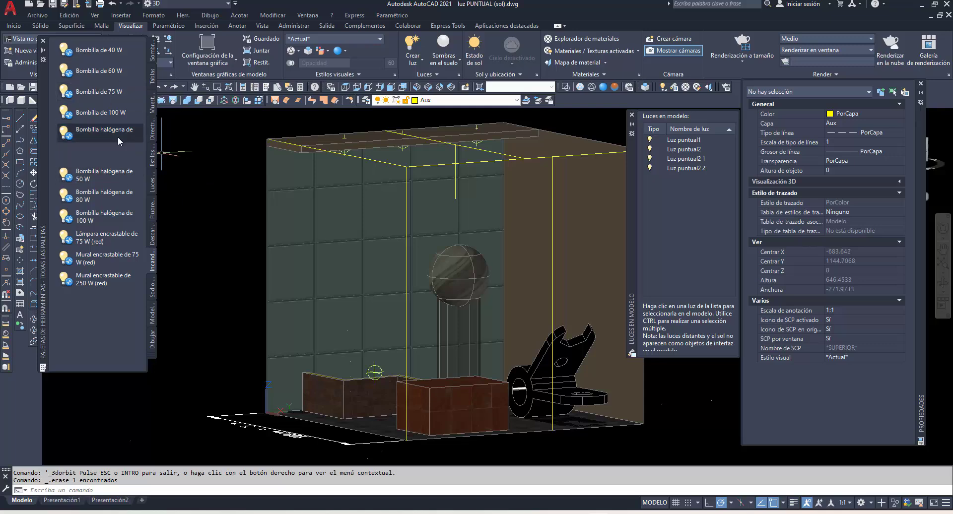
pyautogui.click(69, 114)
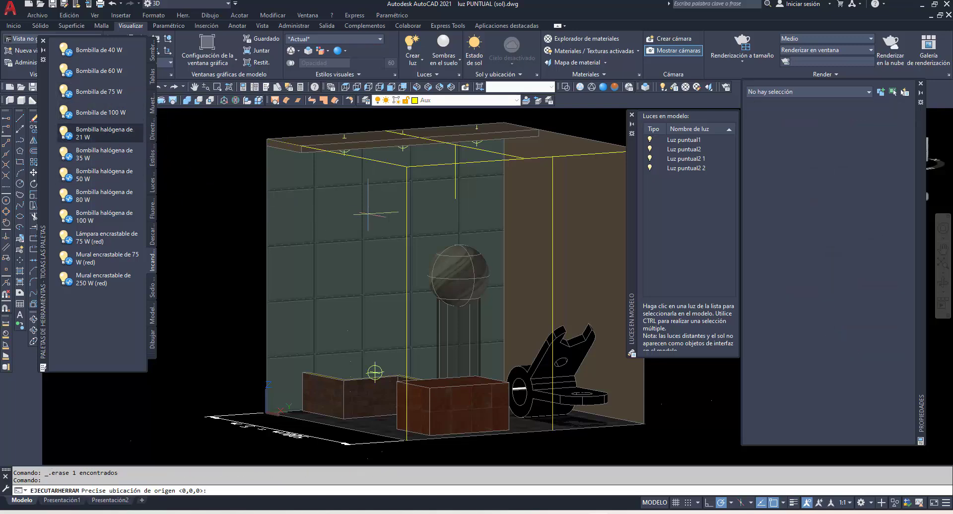
pyautogui.click(455, 200)
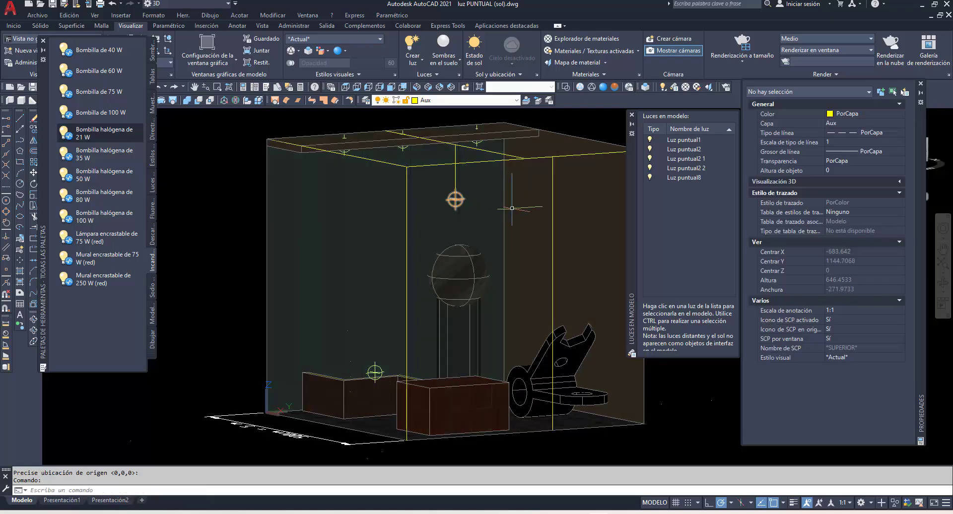
pyautogui.click(454, 199)
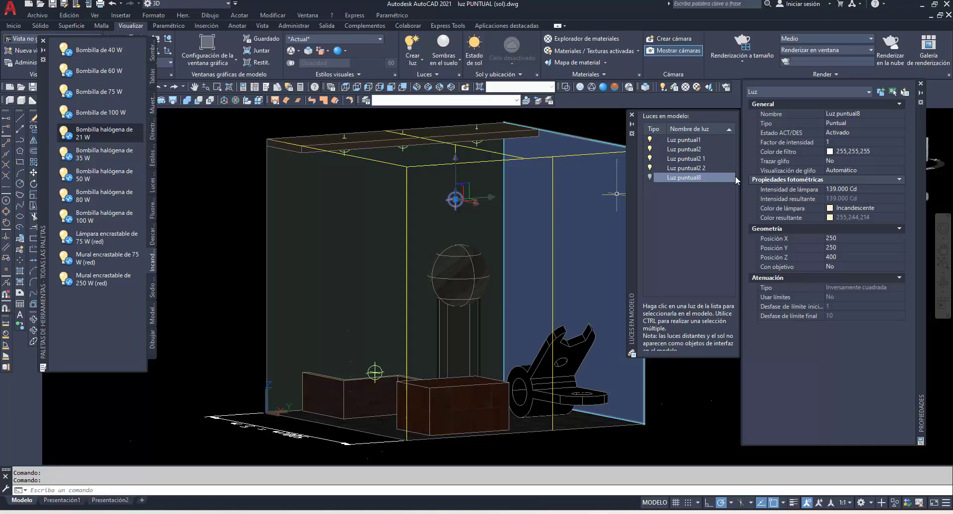
pyautogui.click(835, 144)
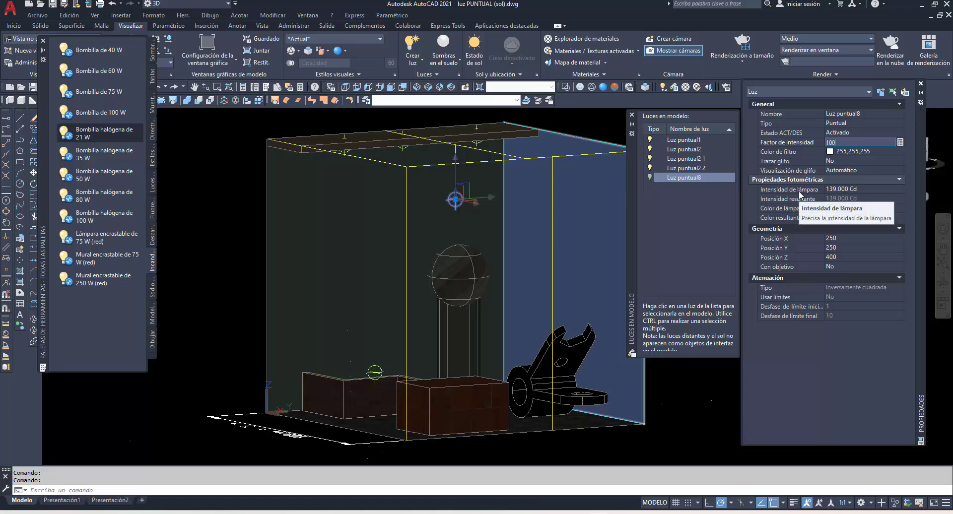
pyautogui.write('100')
pyautogui.press('Return')
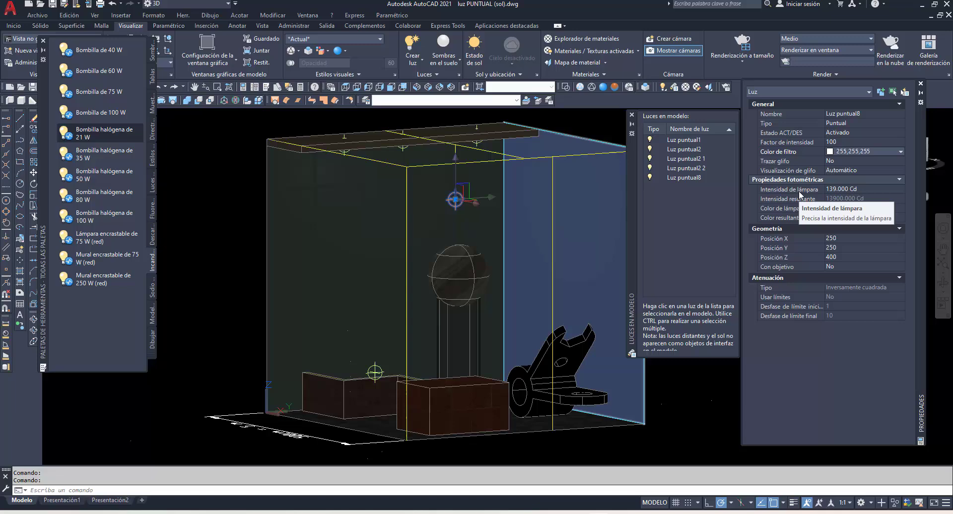
# Raise the incandescent bulb's intensity factor to 1000 and finally to 2500
pyautogui.click(841, 143)
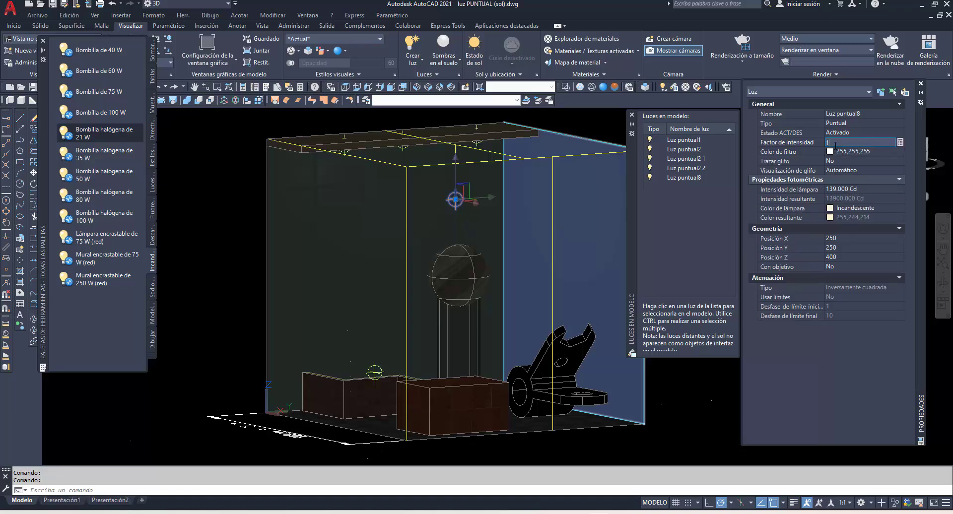
pyautogui.write('1000')
pyautogui.press('Return')
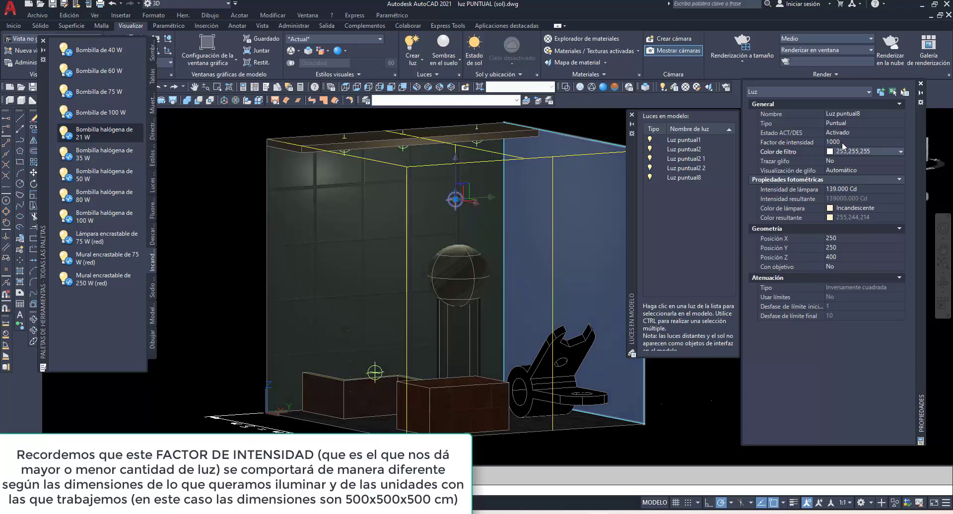
pyautogui.click(842, 144)
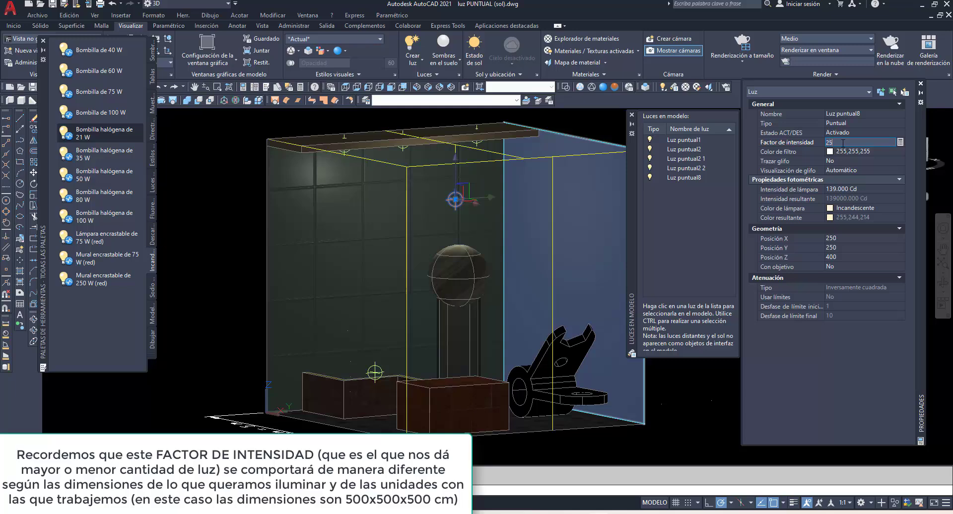
pyautogui.press('Return')
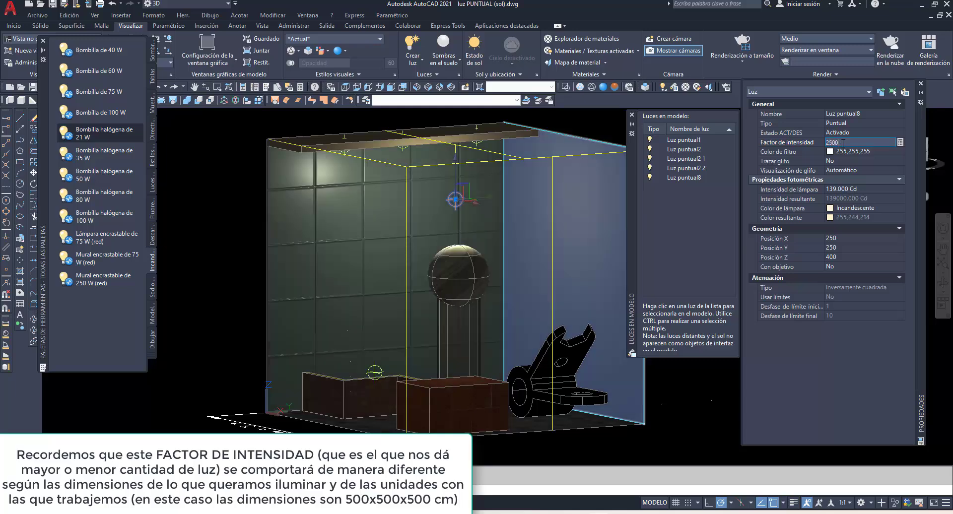
# Inspect the lit room from other angles and move the incandescent bulb along the Y axis to Y 0
pyautogui.click(31, 322)
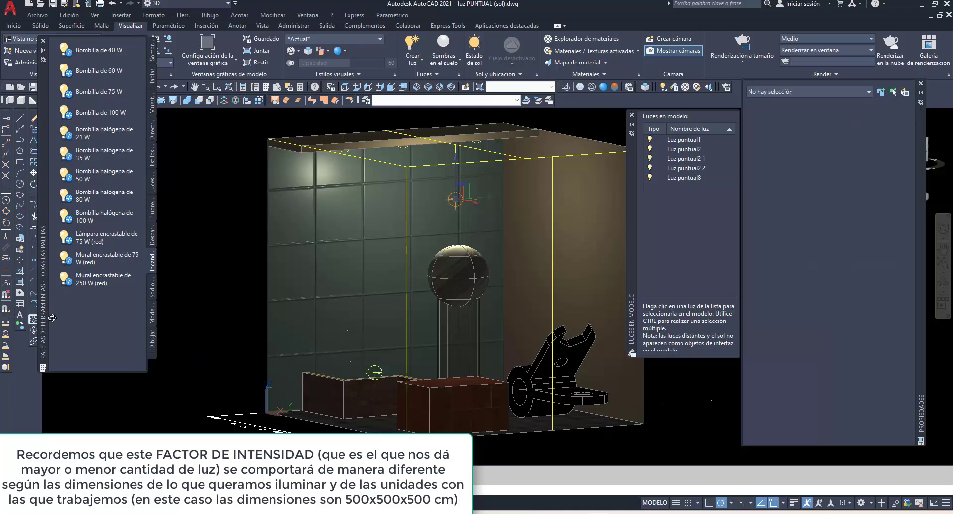
pyautogui.moveTo(374, 372); pyautogui.dragTo(449, 303)
pyautogui.moveTo(449, 373); pyautogui.dragTo(479, 257)
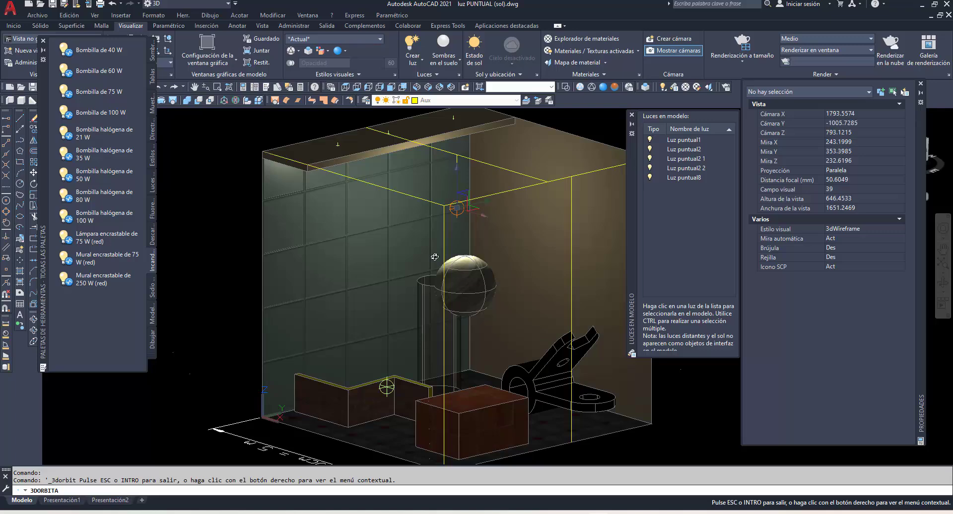
pyautogui.press('Escape')
pyautogui.click(456, 208)
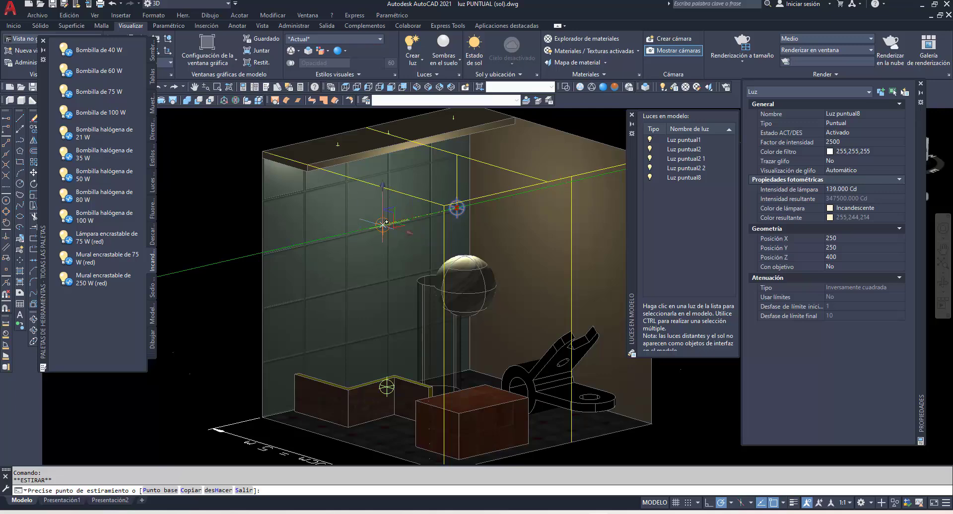
pyautogui.click(352, 231)
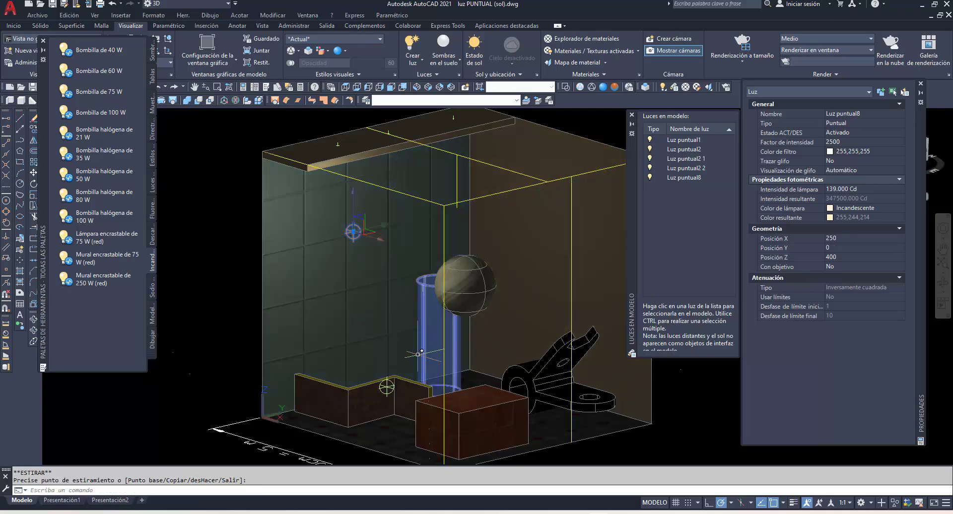
# Delete the incandescent bulb together with Luz puntual1, the point light beside the low L-shaped wall
pyautogui.click(33, 319)
pyautogui.moveTo(389, 304); pyautogui.dragTo(369, 324)
pyautogui.press('Escape')
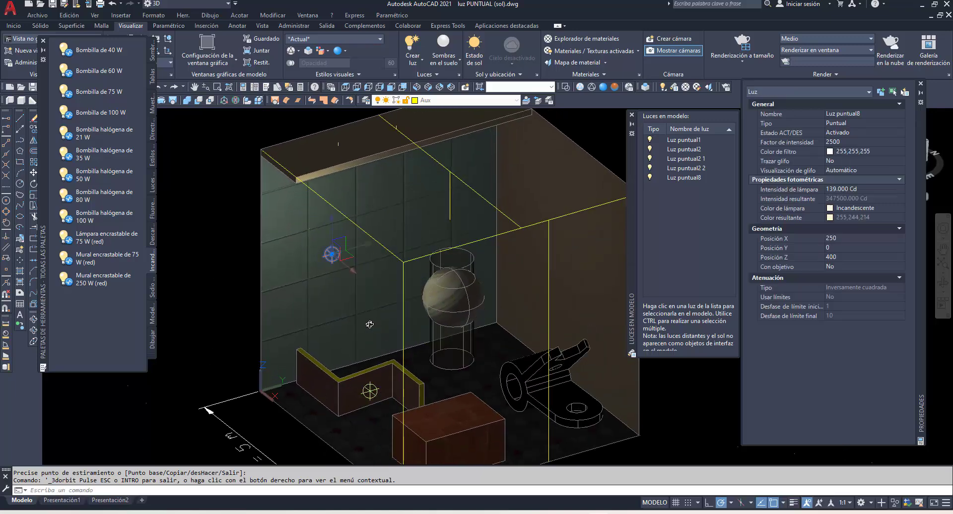
pyautogui.click(369, 391)
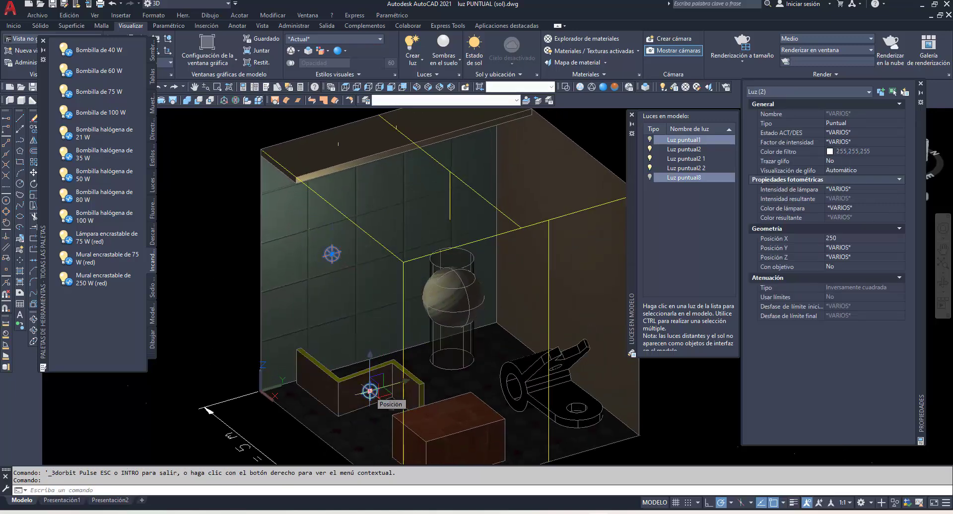
pyautogui.press('Delete')
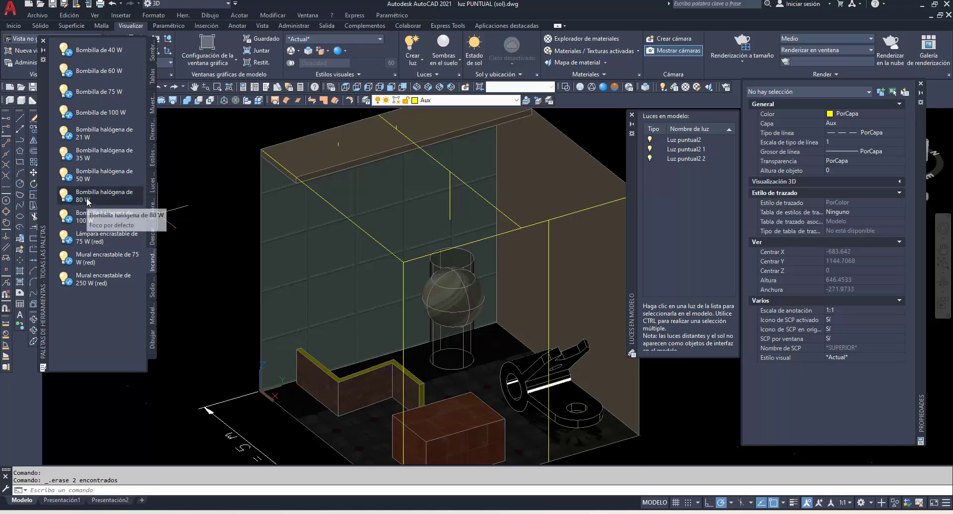
# Place a Bombilla halógena de 100 W spotlight at the lower end of the vertical line and try to stretch its light beam
pyautogui.click(87, 217)
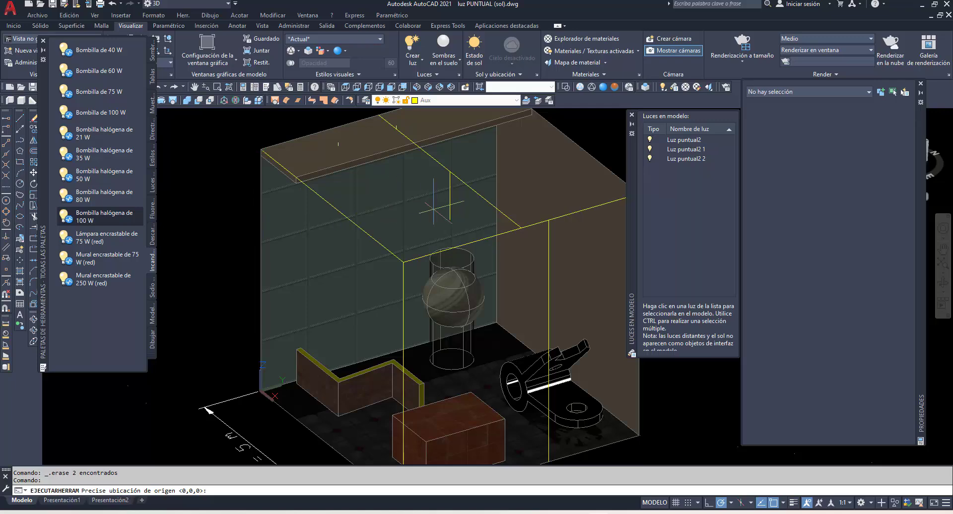
pyautogui.click(447, 219)
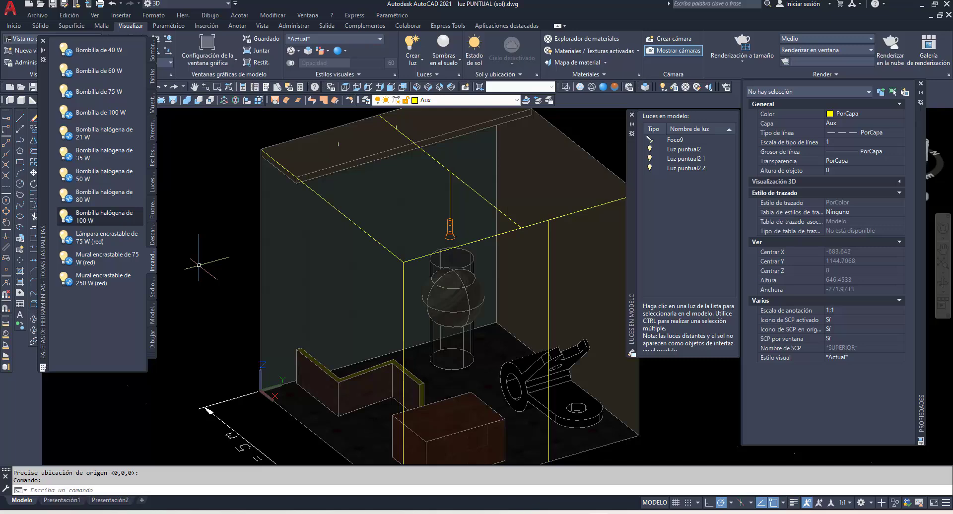
pyautogui.click(450, 226)
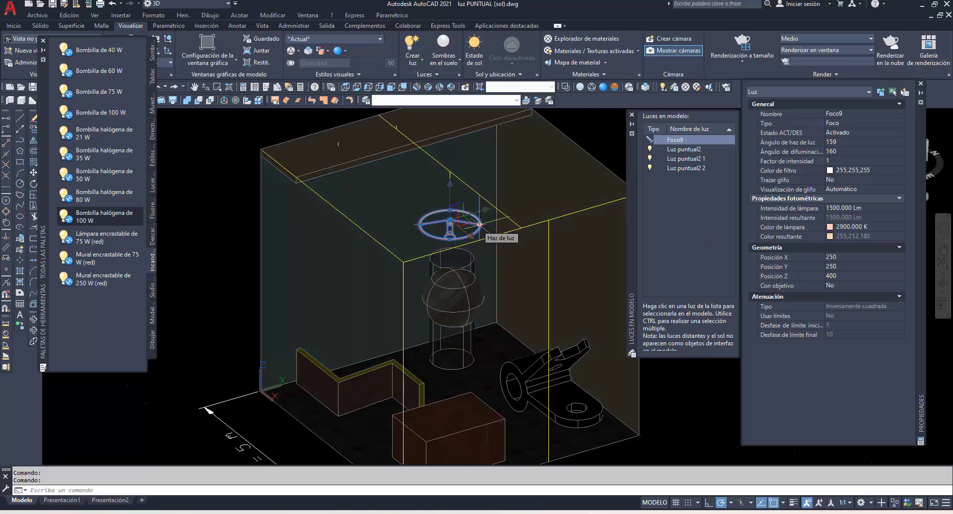
pyautogui.click(479, 225)
pyautogui.press('Escape')
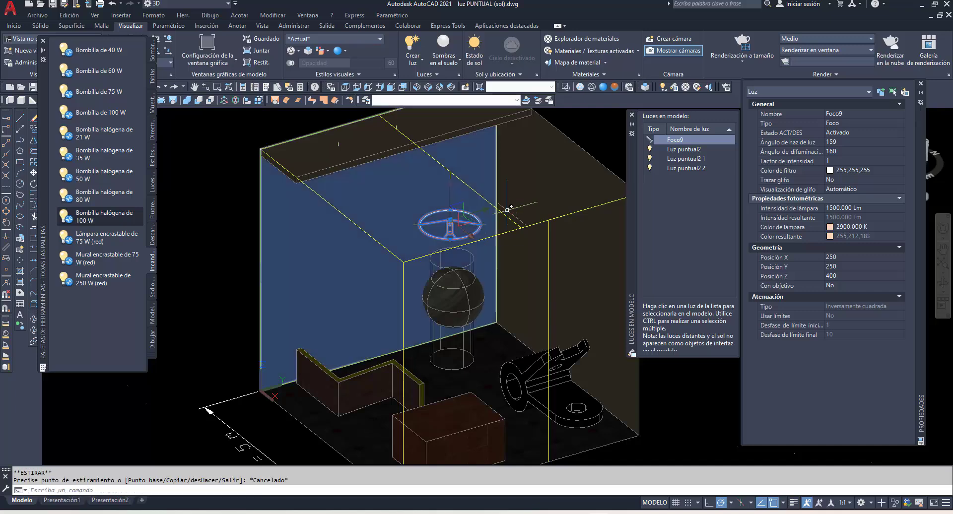
# Raise the halogen spotlight's intensity factor to 1000 and finally to 2500
pyautogui.click(678, 141)
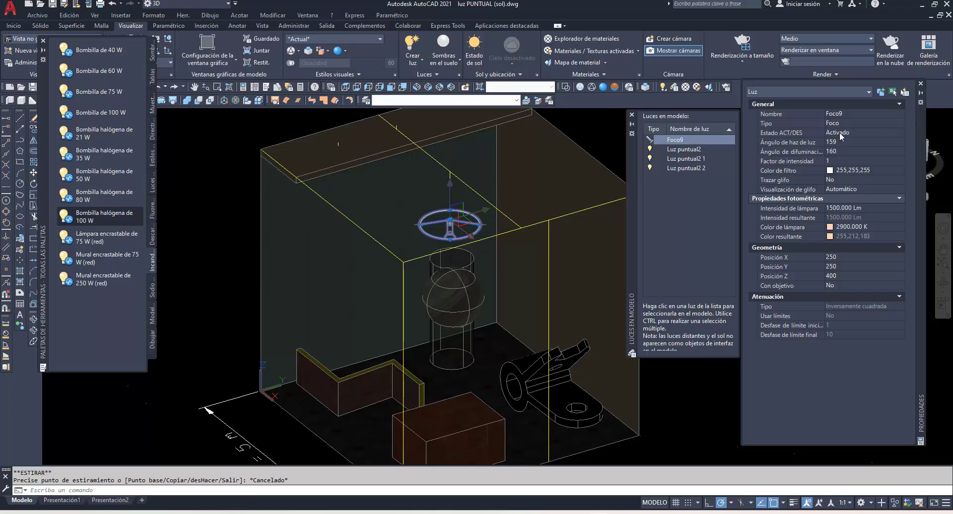
pyautogui.click(835, 161)
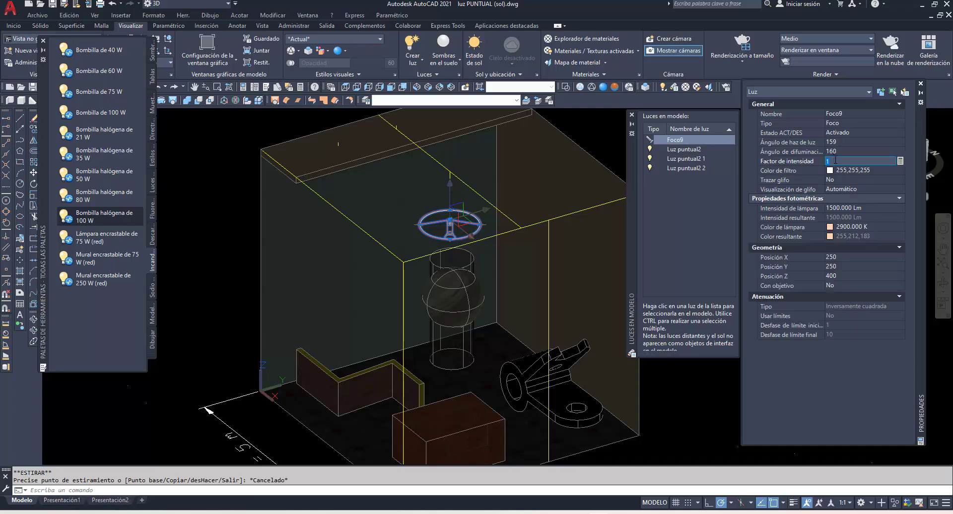
pyautogui.write('1000')
pyautogui.press('Return')
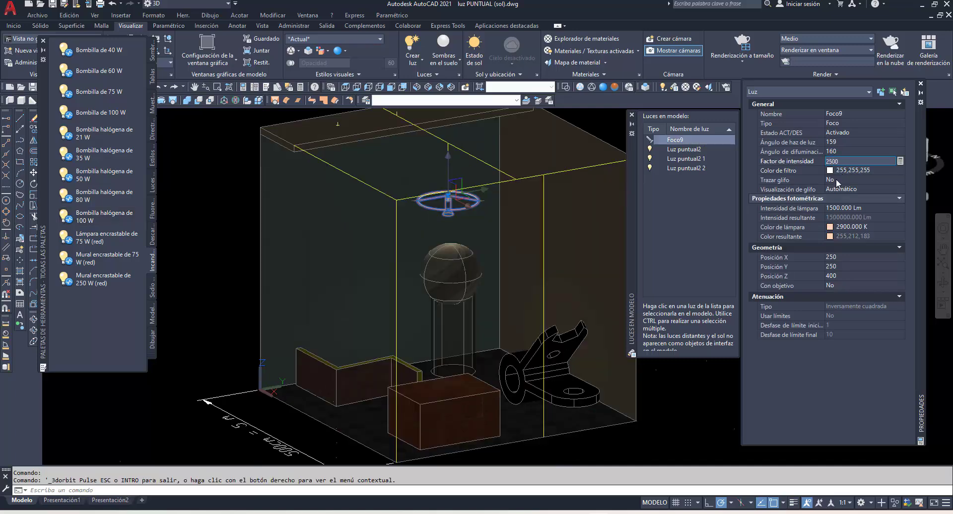
pyautogui.press('Tab')
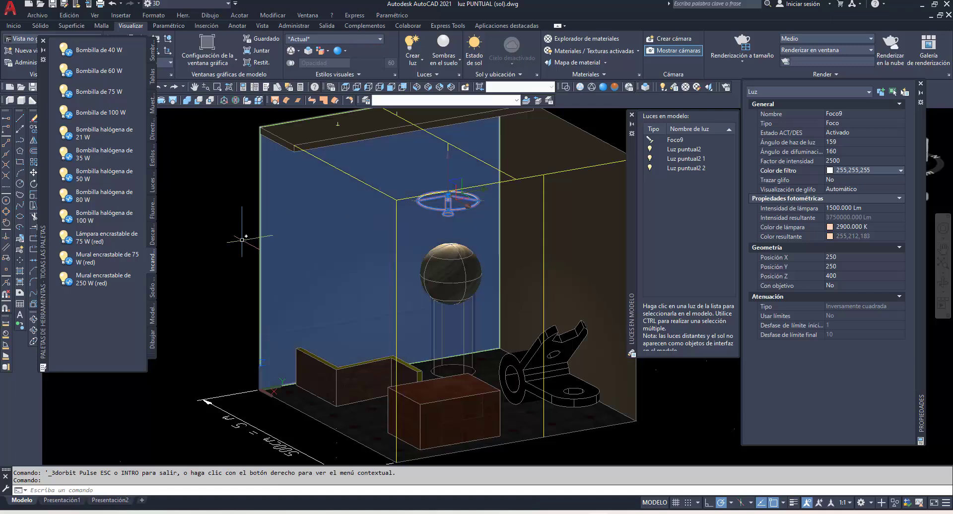
# Narrow the halogen spotlight's cone by setting its beam angle to 50 and its falloff angle to 51
pyautogui.keyDown('shift'); pyautogui.moveTo(297, 261); pyautogui.dragTo(429, 246, button='middle'); pyautogui.keyUp('shift')
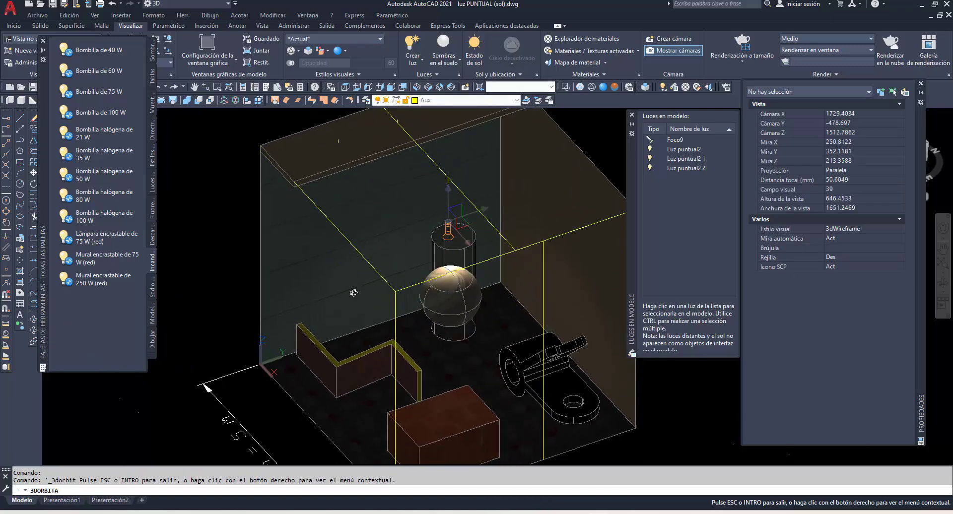
pyautogui.click(446, 226)
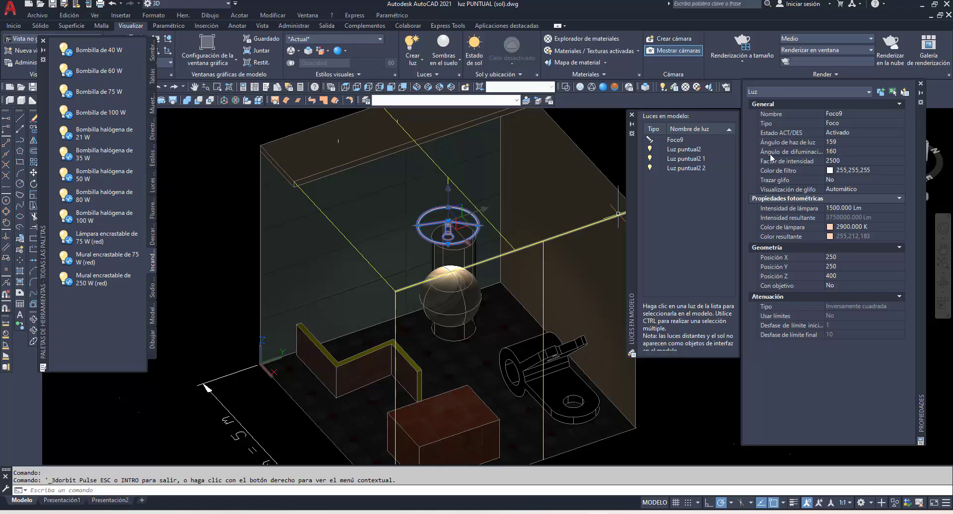
pyautogui.click(839, 143)
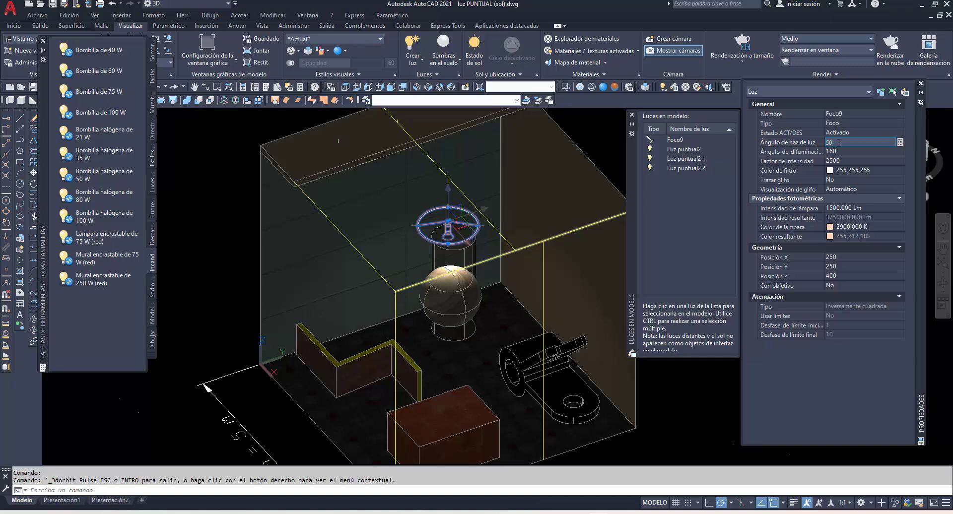
pyautogui.write('50')
pyautogui.press('Tab')
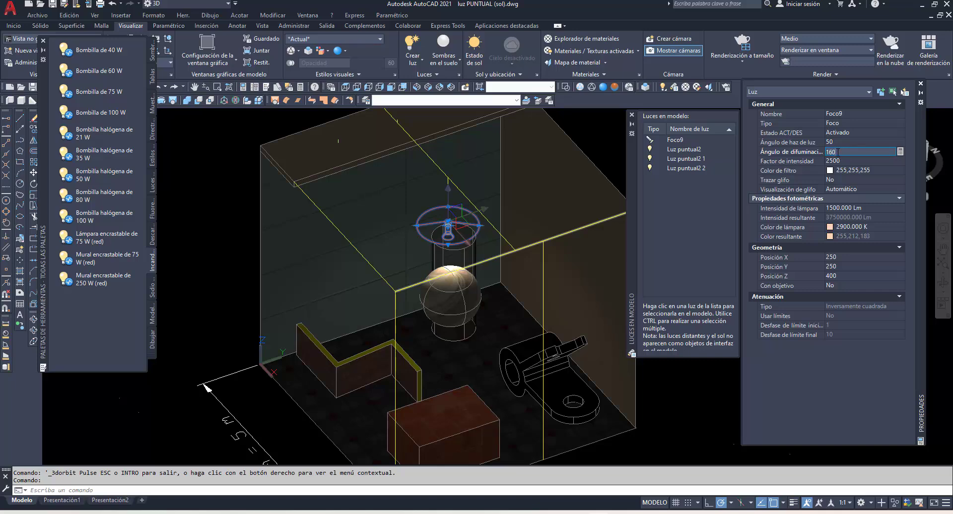
pyautogui.write('51')
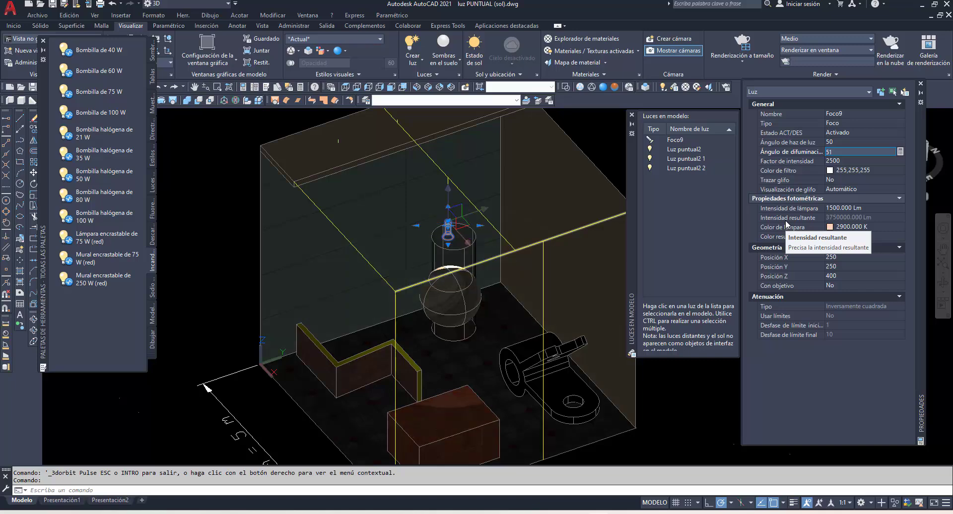
pyautogui.press('Tab')
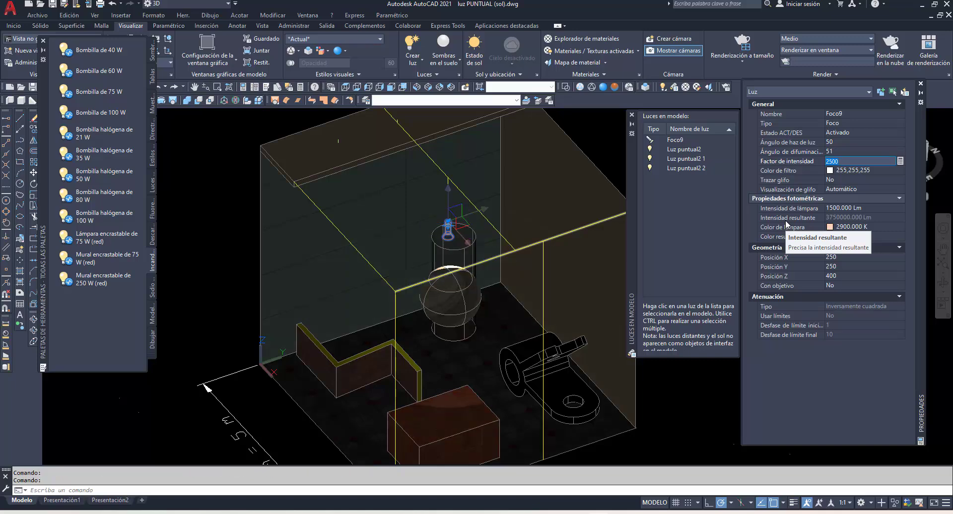
# Inspect the narrowed light beam from other angles and delete the halogen spotlight
pyautogui.click(33, 319)
pyautogui.moveTo(436, 278); pyautogui.dragTo(407, 308)
pyautogui.moveTo(491, 300); pyautogui.dragTo(379, 302)
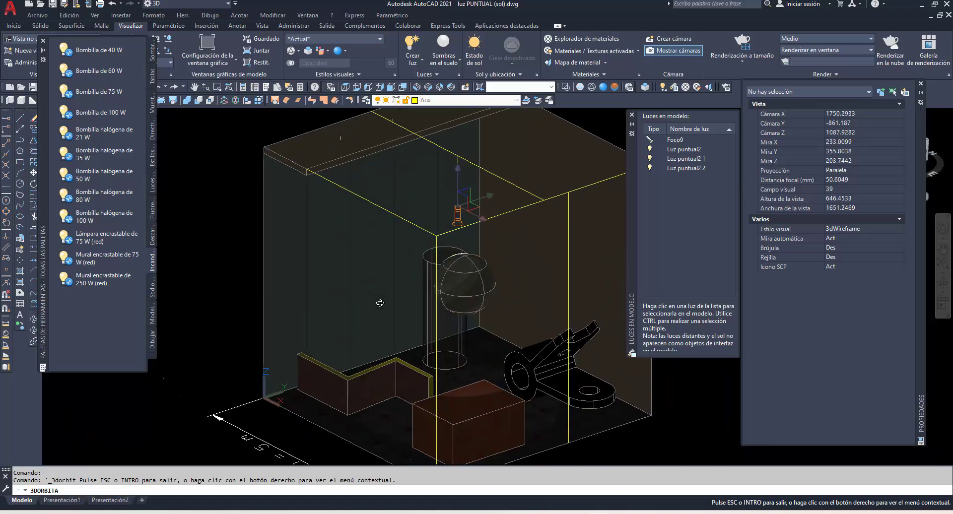
pyautogui.rightClick(199, 182)
pyautogui.click(223, 190)
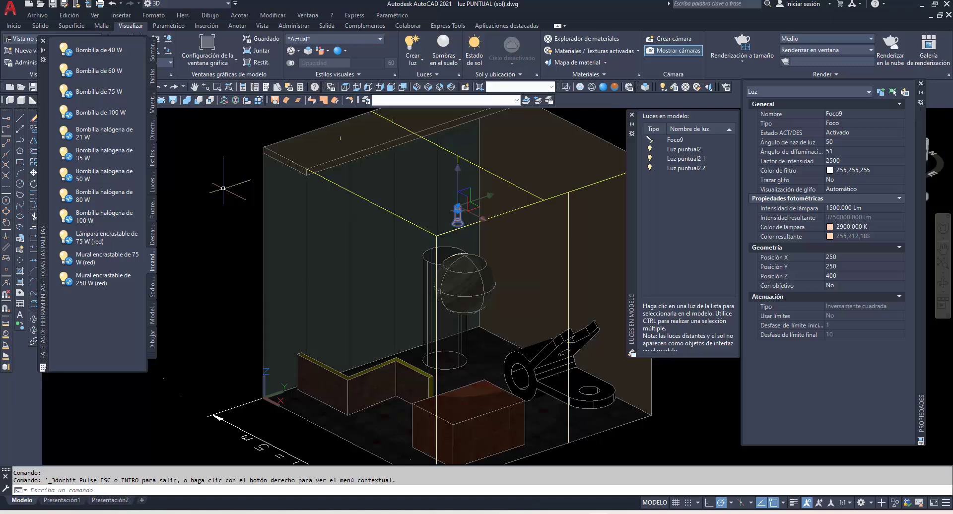
pyautogui.press('Delete')
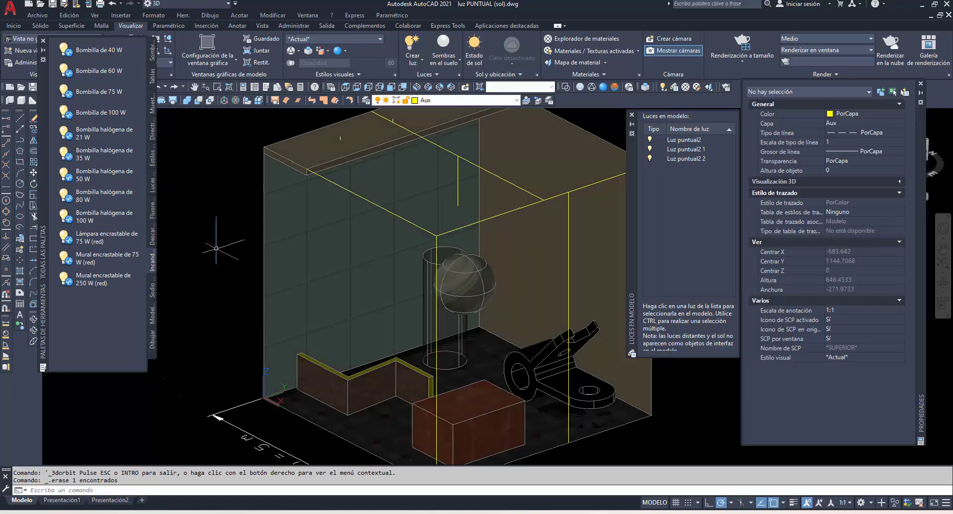
# Place a Sodio de baja presión de 135 W lamp at the lower end of the vertical line
pyautogui.click(153, 291)
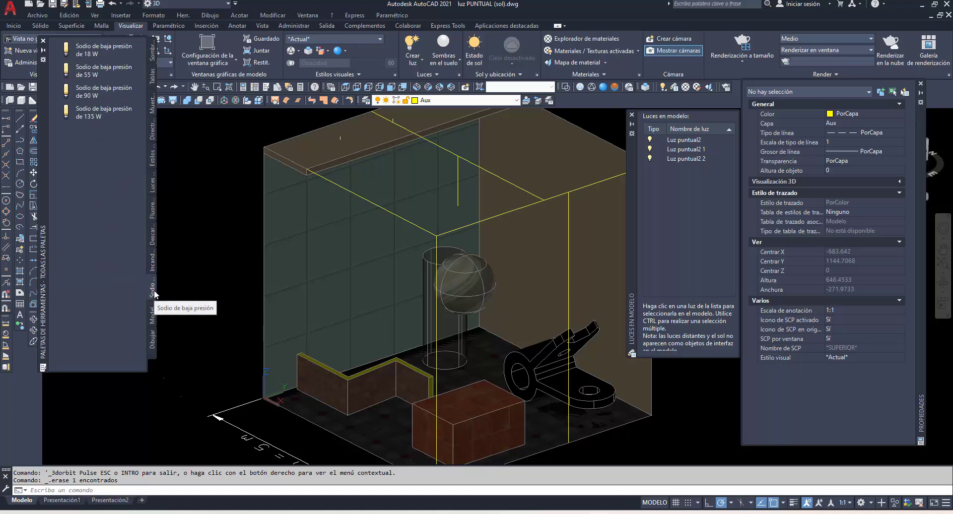
pyautogui.click(85, 113)
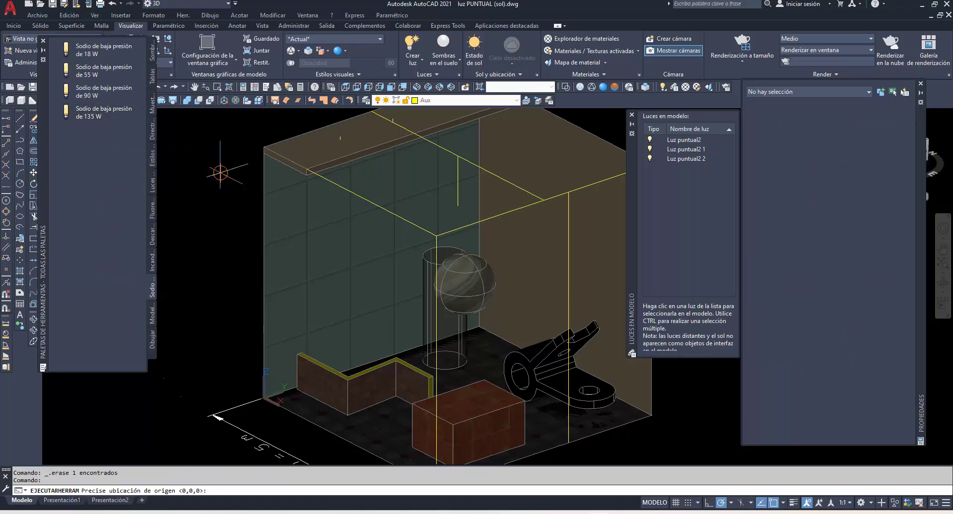
pyautogui.click(458, 205)
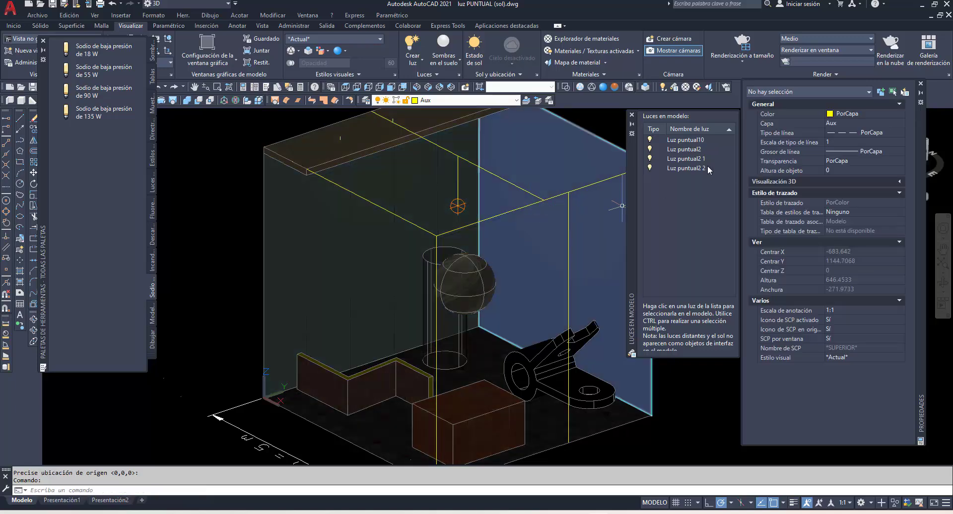
# Set the sodium lamp's intensity factor to 100 and reduce it to 50
pyautogui.click(699, 143)
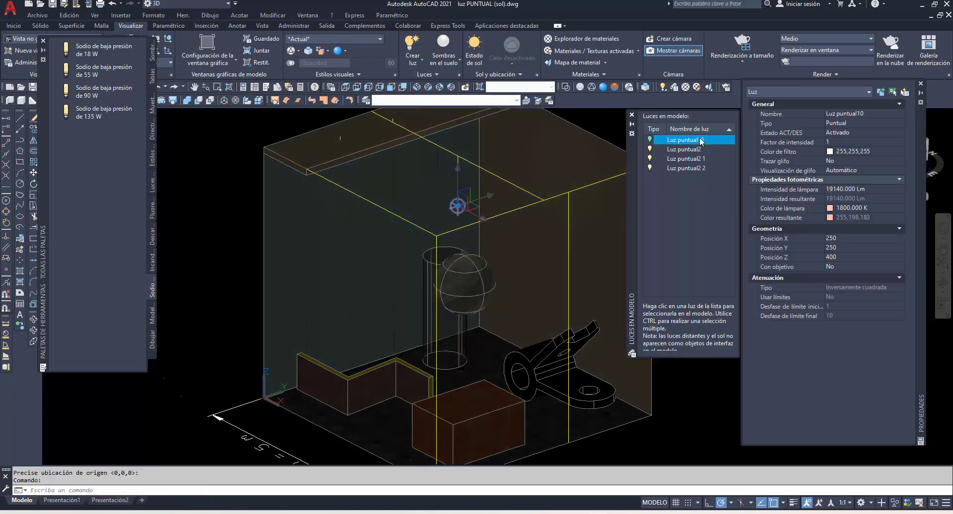
pyautogui.click(842, 142)
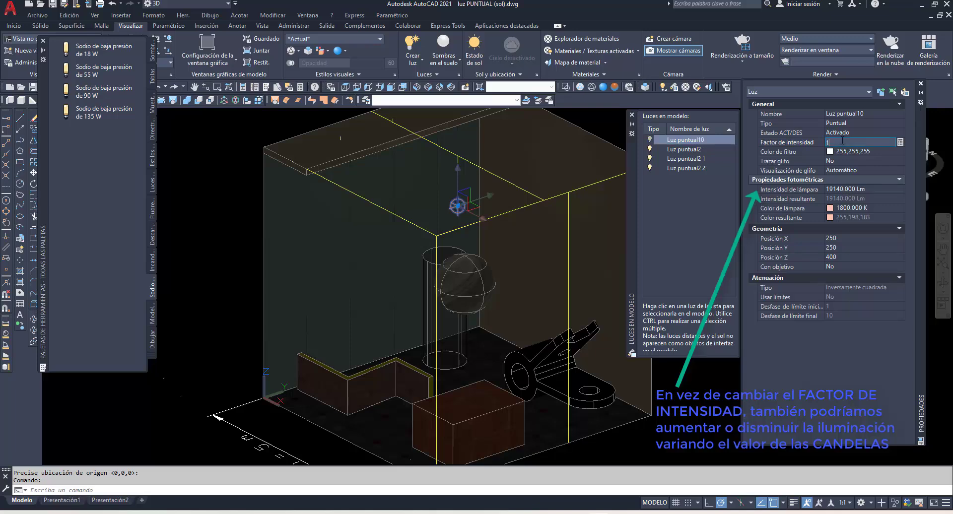
pyautogui.write('100')
pyautogui.press('Tab')
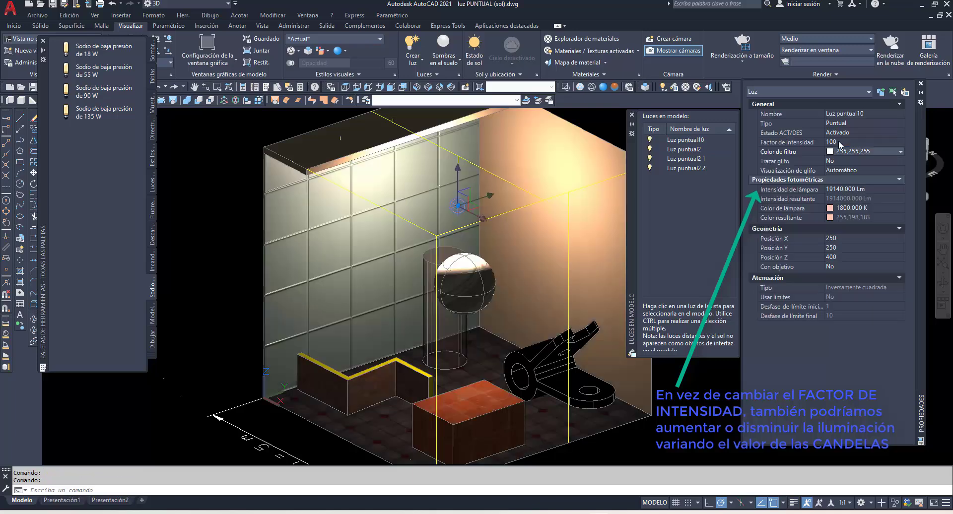
pyautogui.click(839, 143)
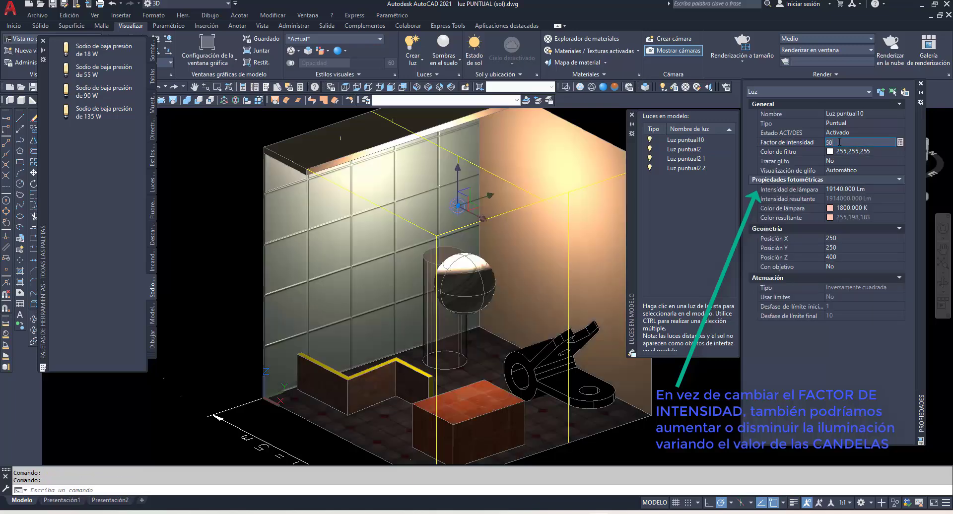
pyautogui.press('Tab')
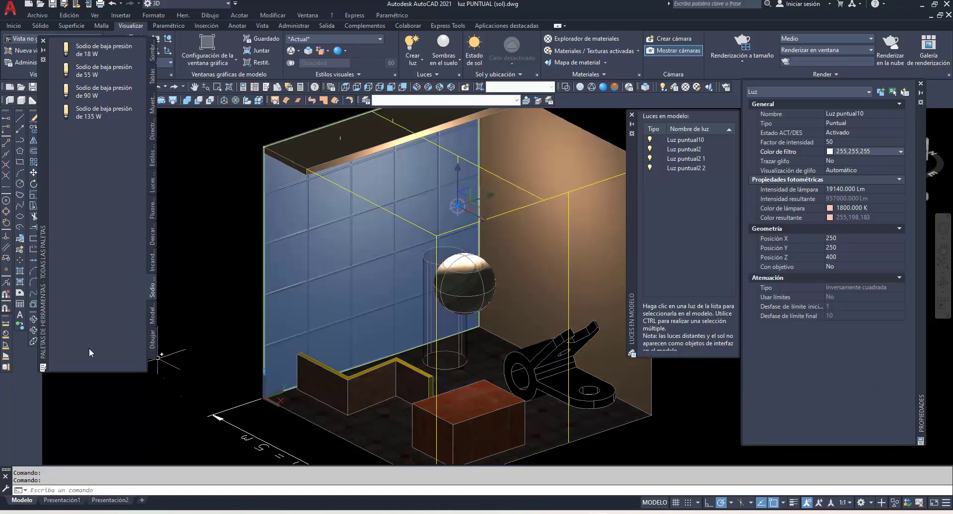
# Switch on the magenta point lights Luz puntual2 and Luz puntual2 1 together with the sodium lamp
pyautogui.click(34, 330)
pyautogui.moveTo(453, 329); pyautogui.dragTo(495, 291)
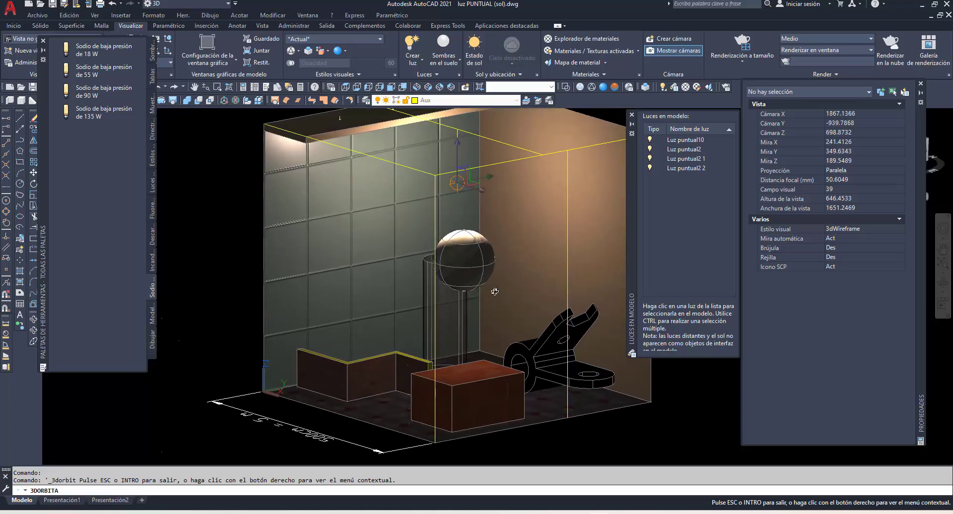
pyautogui.click(694, 159)
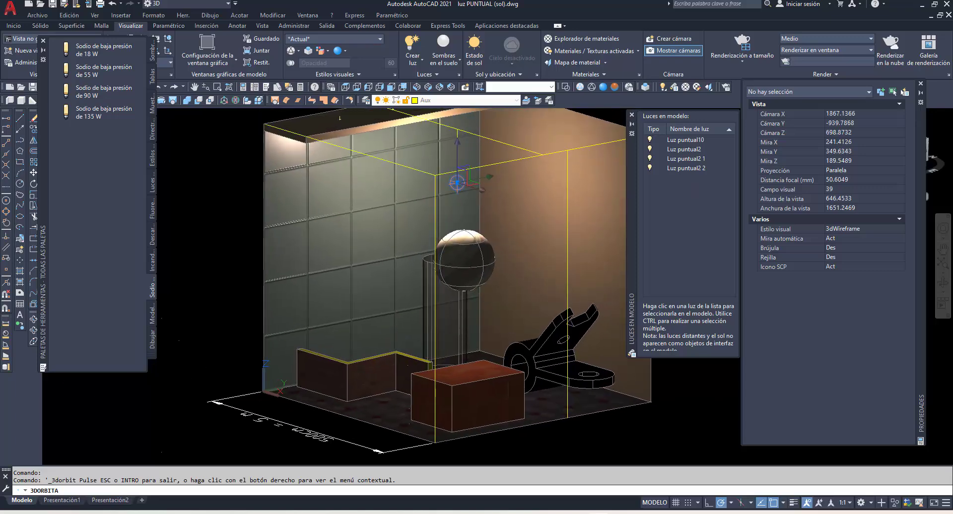
pyautogui.keyDown('ctrl'); pyautogui.click(698, 149); pyautogui.keyUp('ctrl')
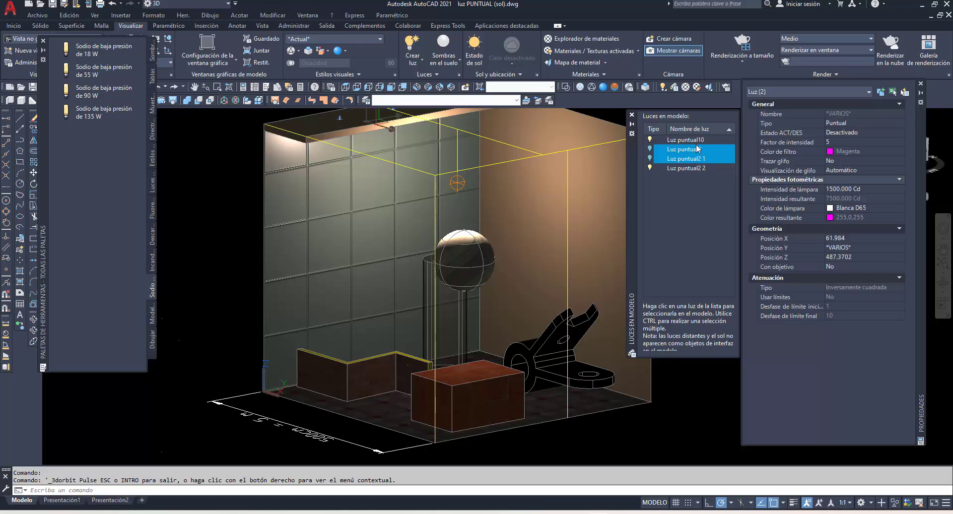
pyautogui.keyDown('ctrl'); pyautogui.click(692, 139); pyautogui.keyUp('ctrl')
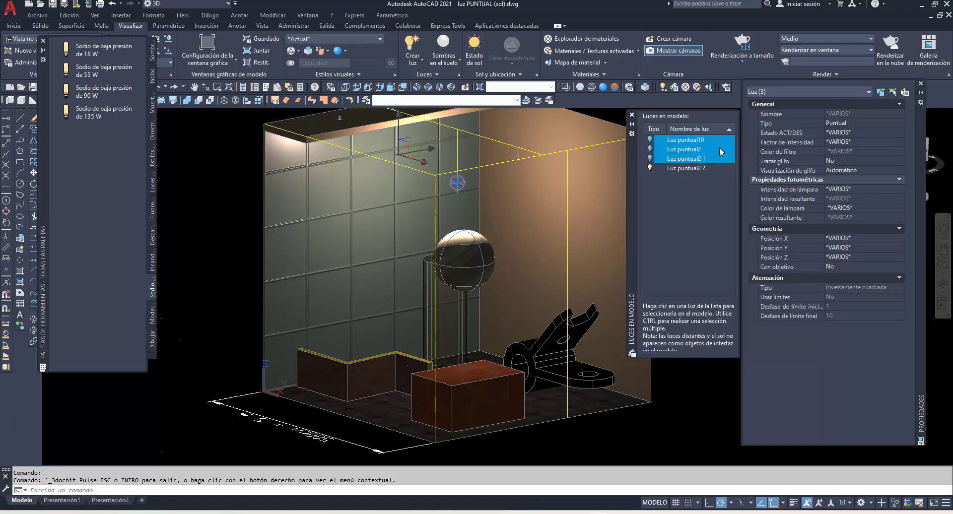
pyautogui.click(863, 133)
pyautogui.click(900, 131)
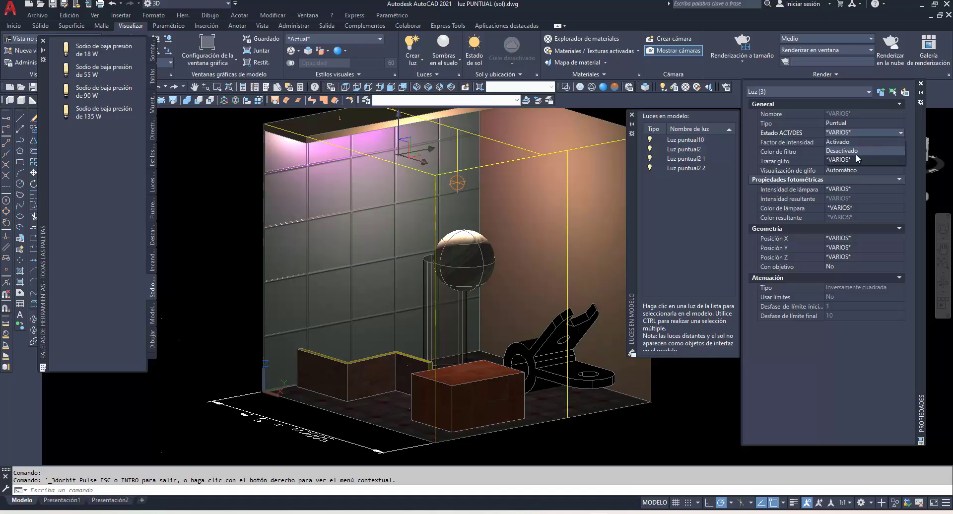
pyautogui.click(849, 142)
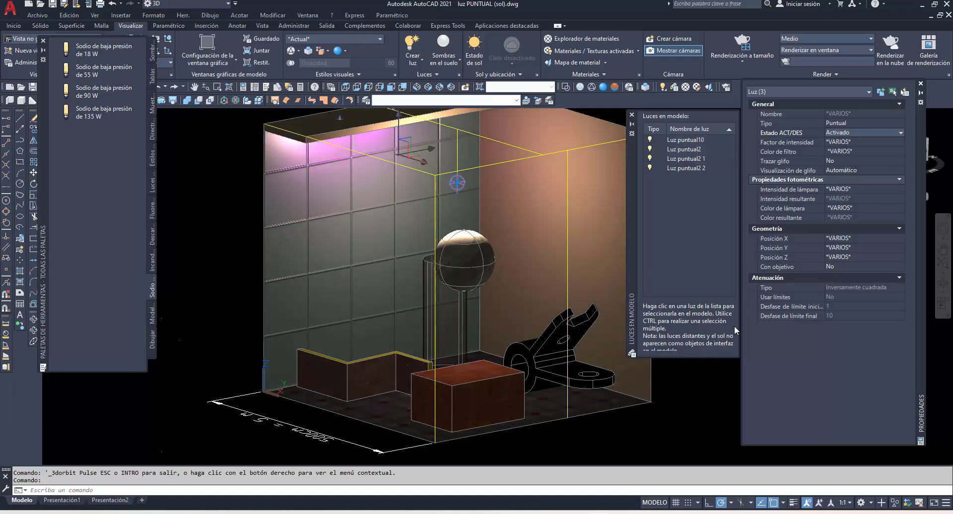
# Examine the combined lighting on the back wall, sphere and red box up close
pyautogui.scroll(2, 465, 250)
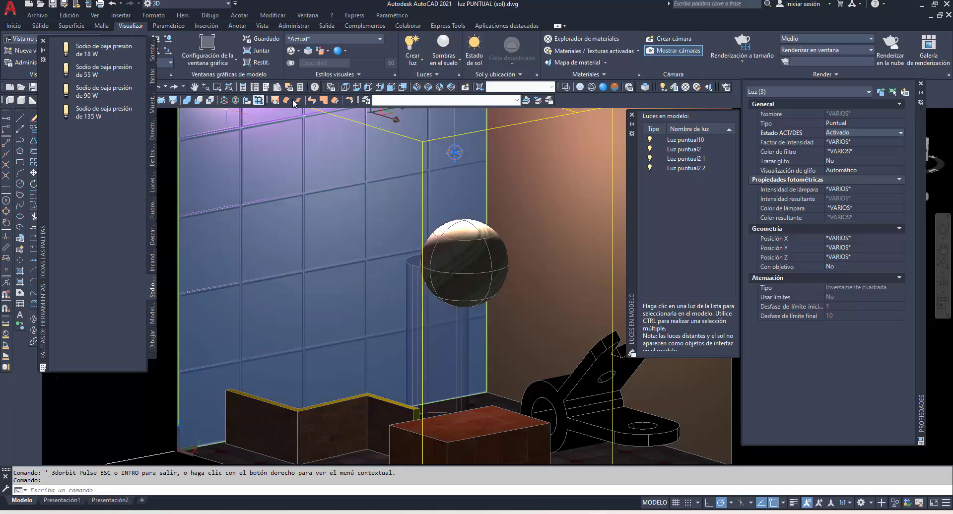
pyautogui.click(194, 87)
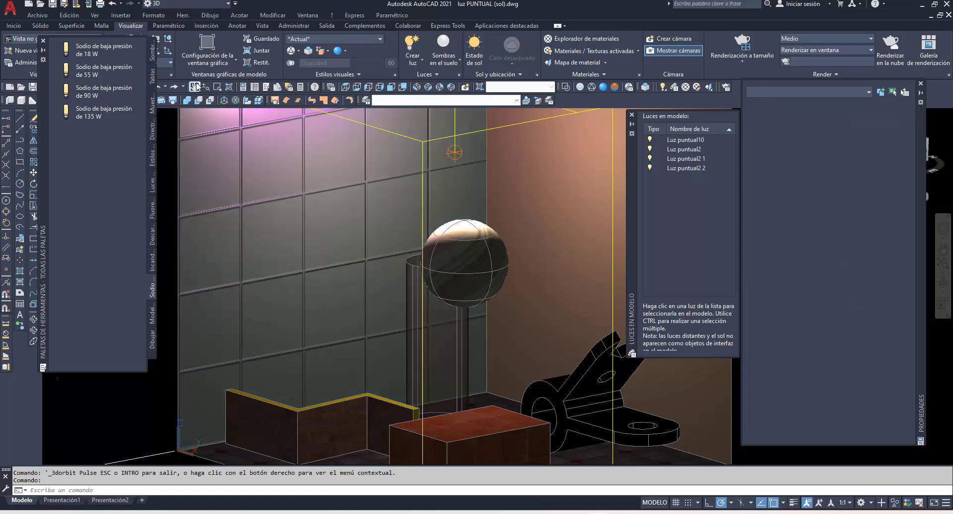
pyautogui.moveTo(390, 209); pyautogui.dragTo(395, 167)
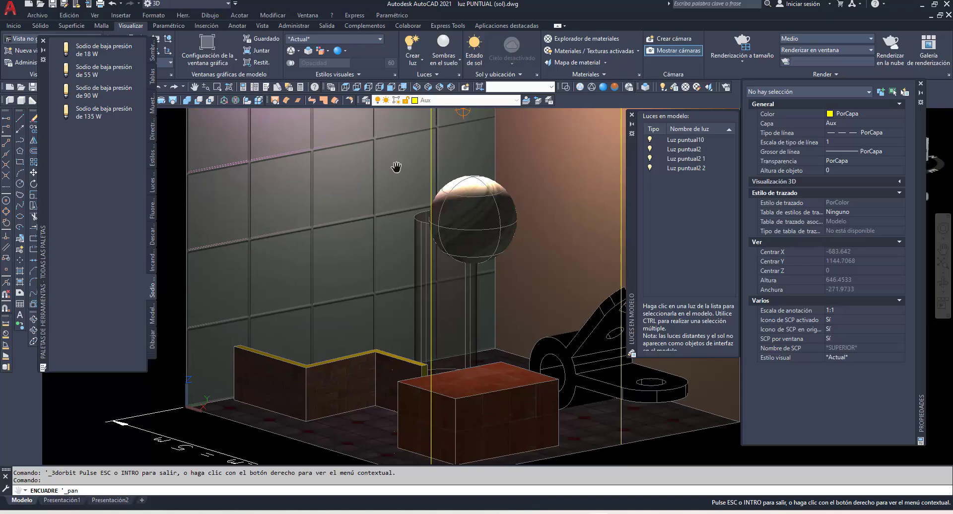
pyautogui.scroll(1, 396, 167)
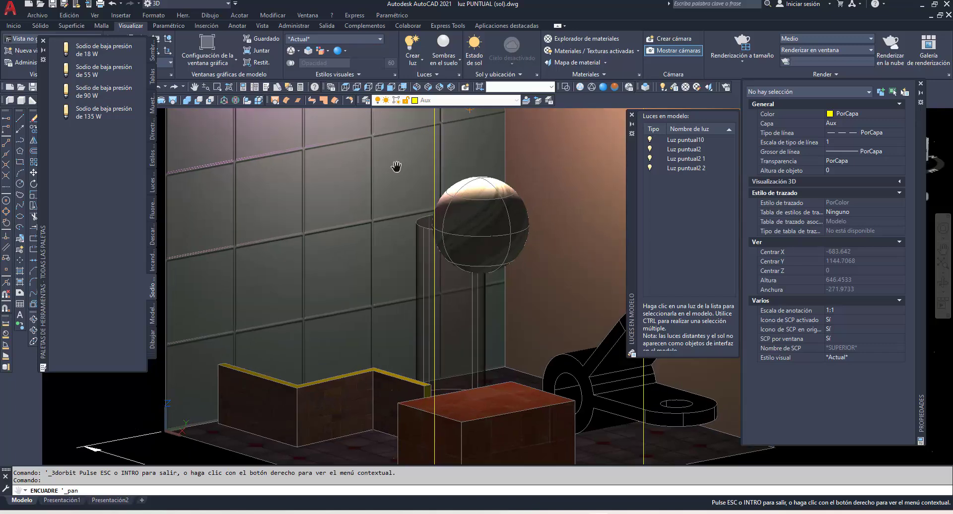